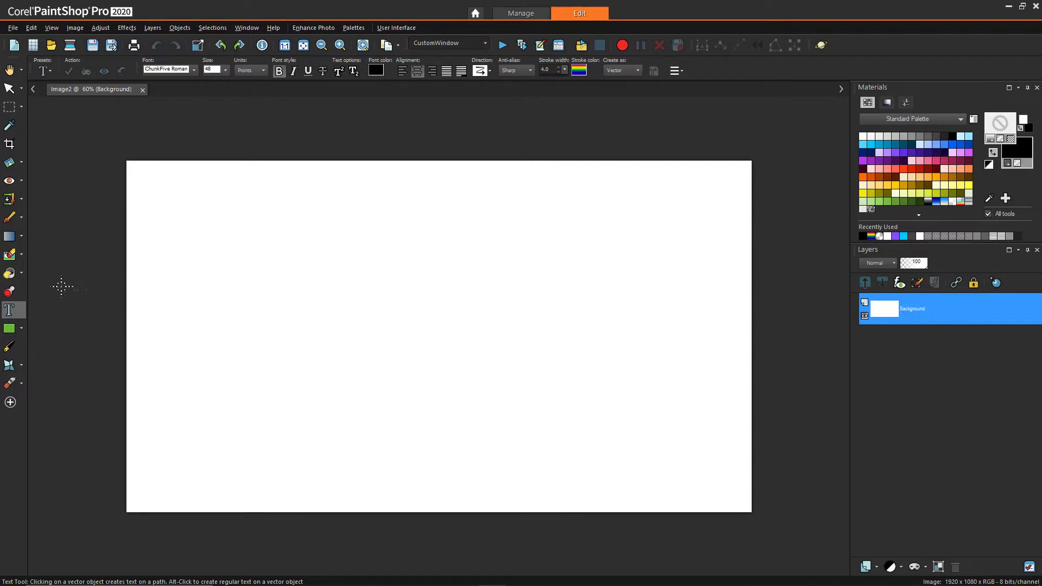
Flood-fill the canvas with black and type 'MOM' in white near the top-left
click(9, 273)
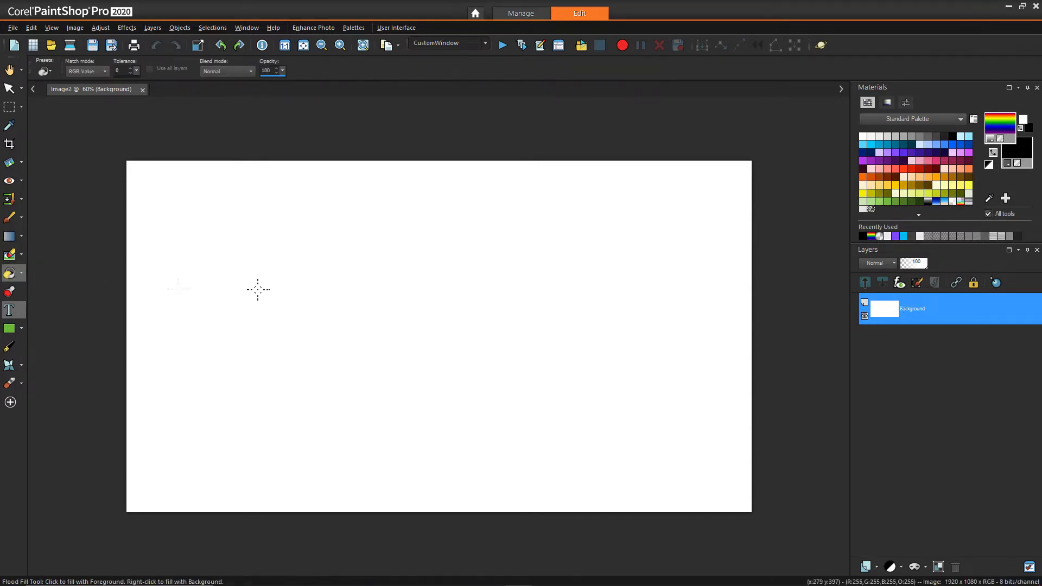
click(418, 317)
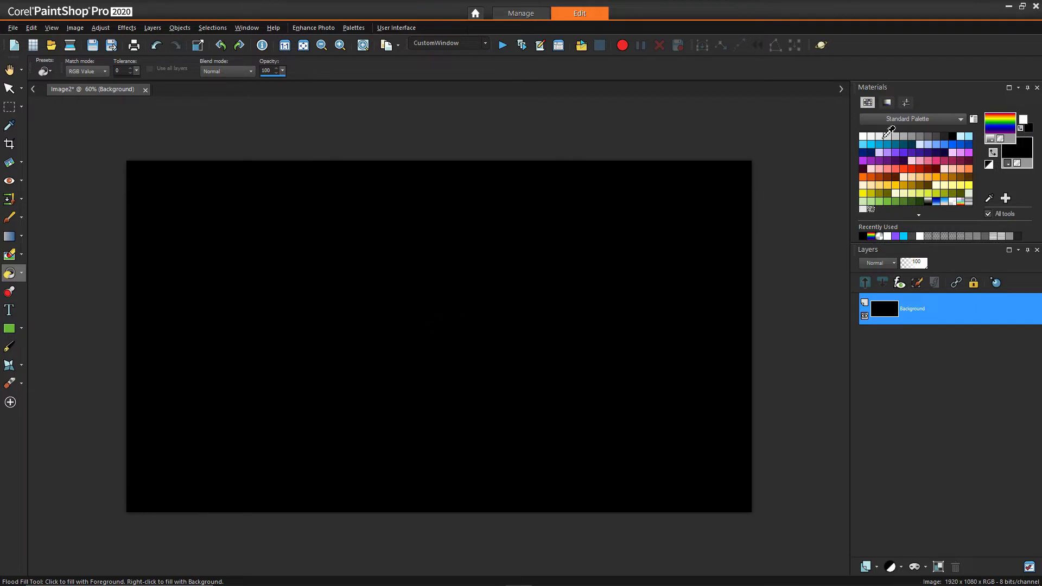
click(8, 310)
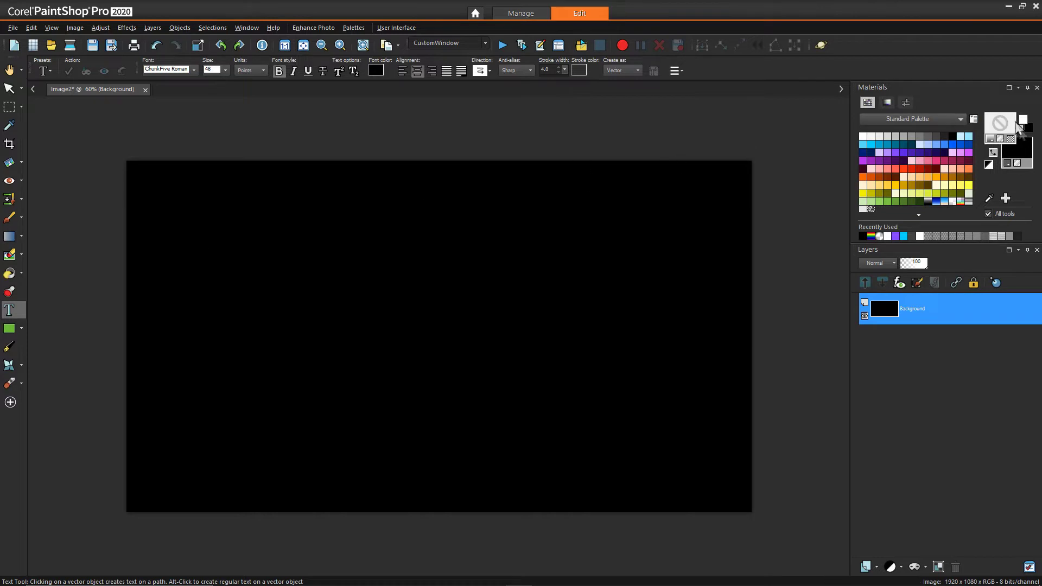
right_click(1026, 143)
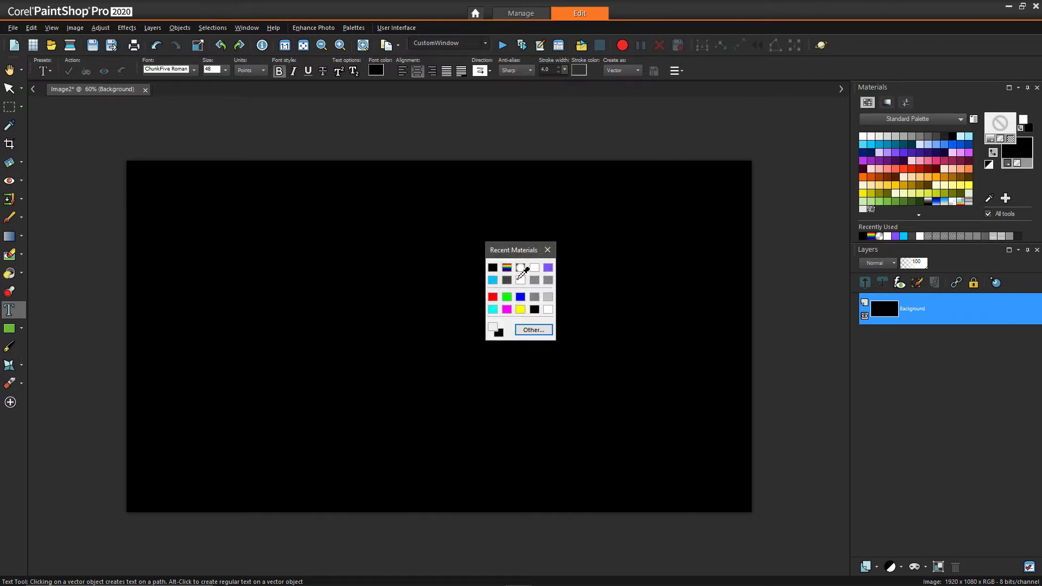
click(520, 278)
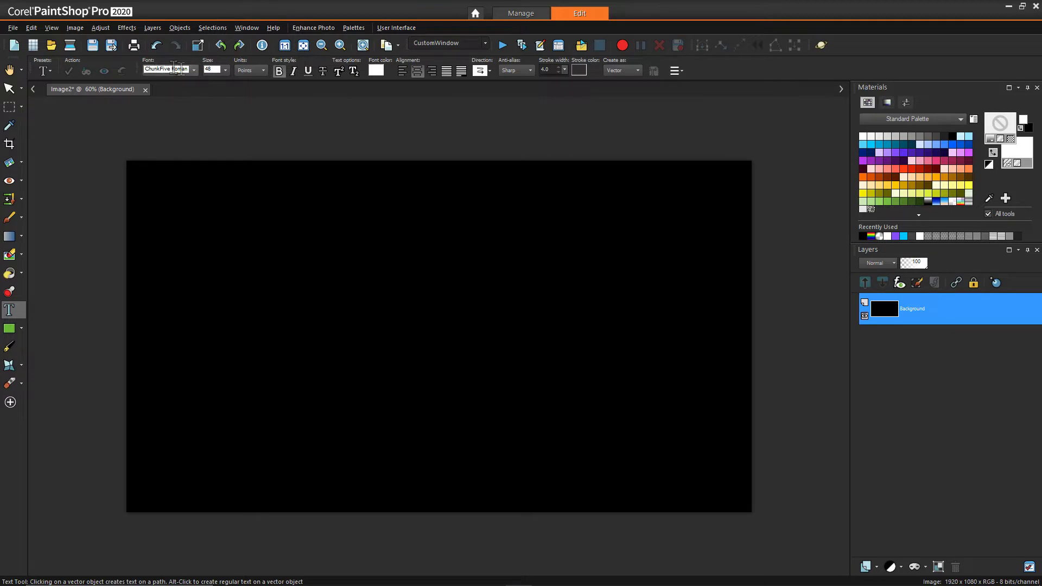
click(218, 276)
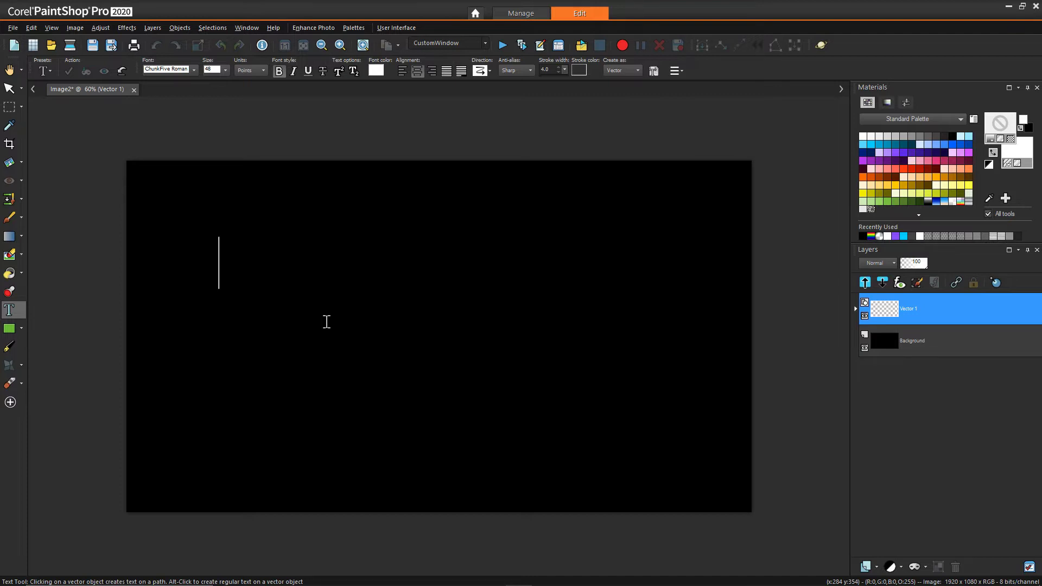
text(MOM)
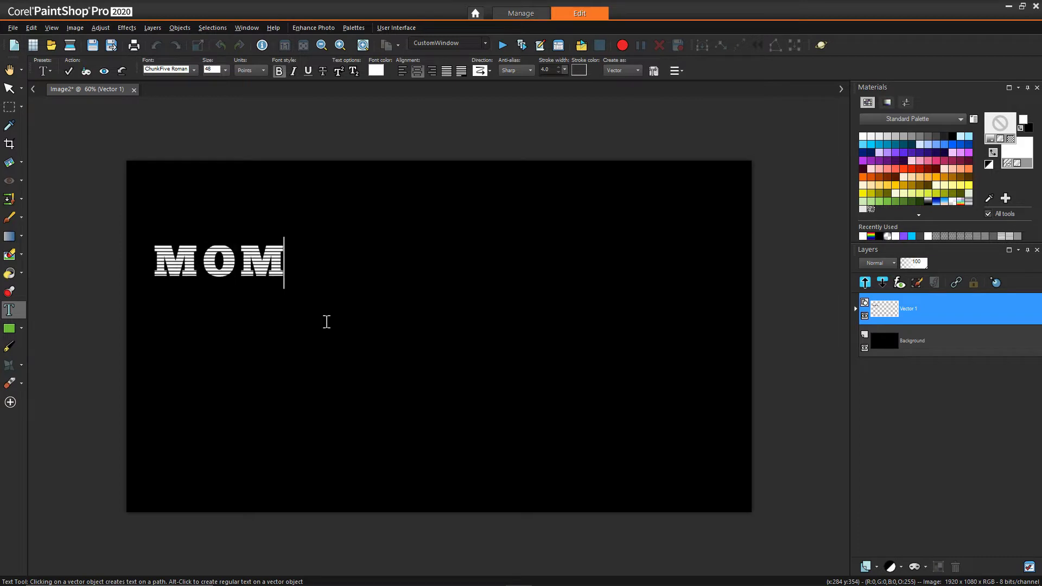
Change the MOM text fill from the striped pattern to plain solid white
key(ctrl+a)
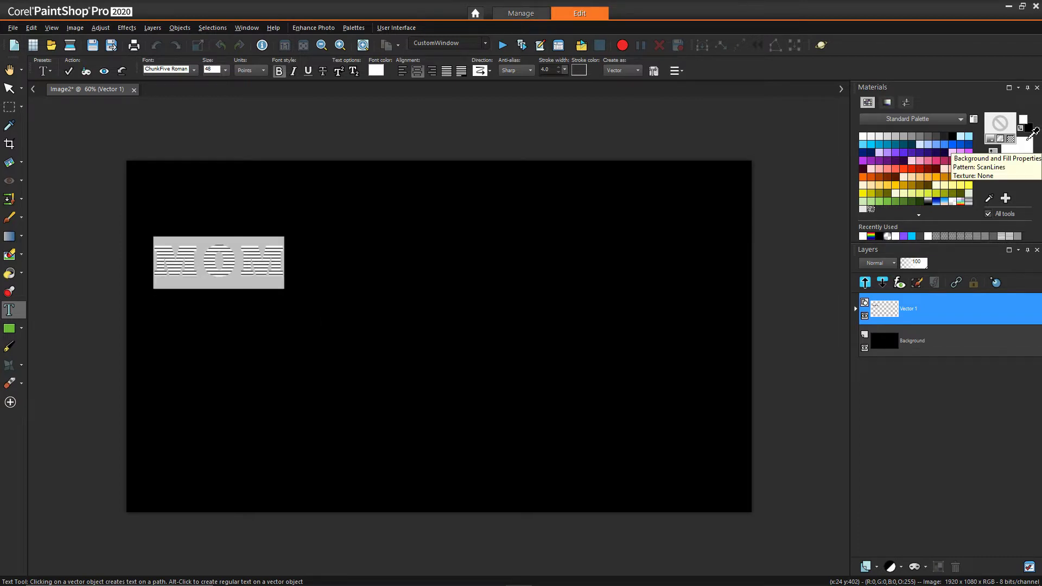
right_click(1031, 137)
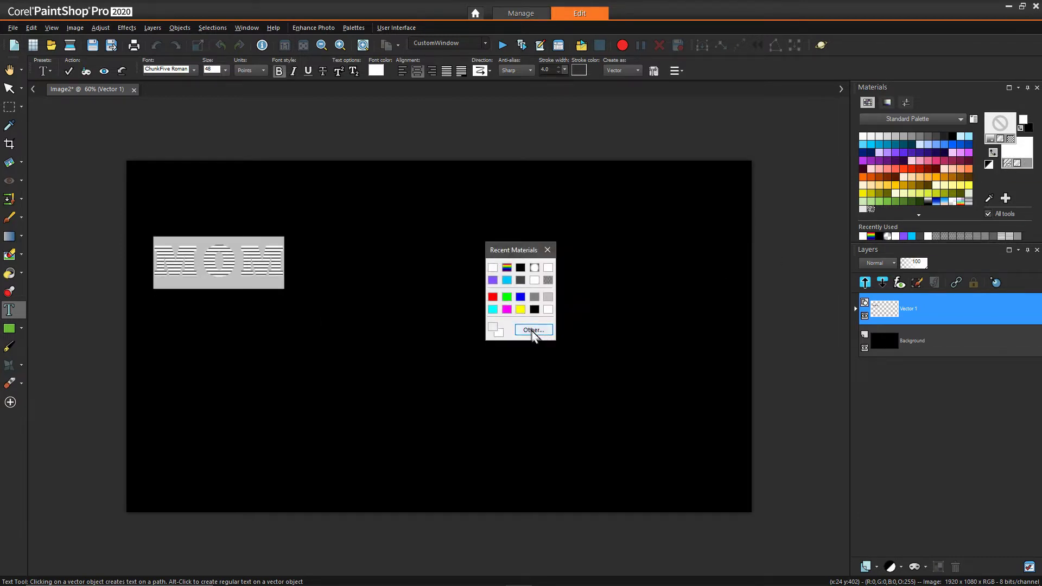
click(552, 330)
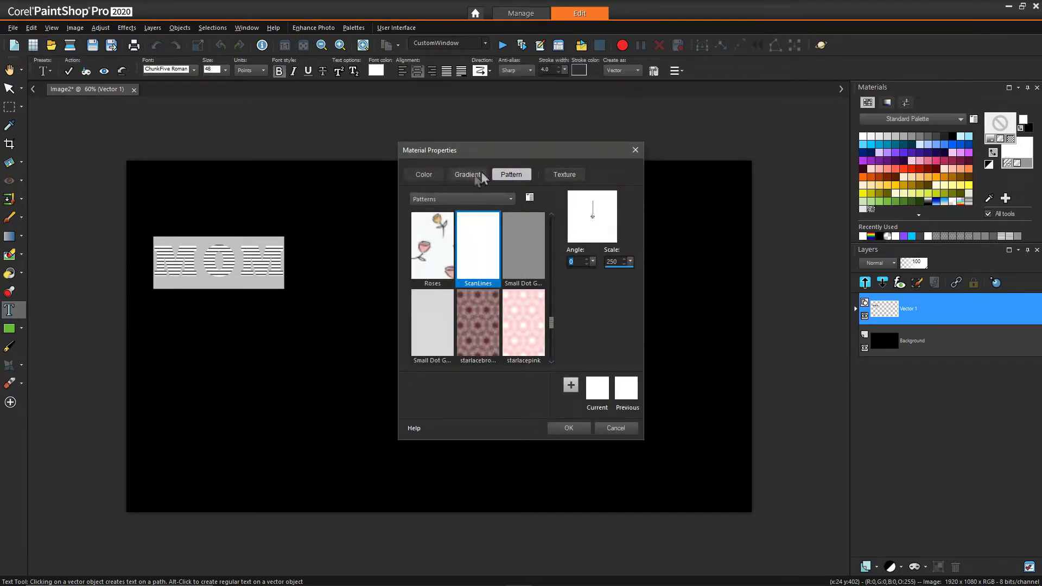
click(423, 174)
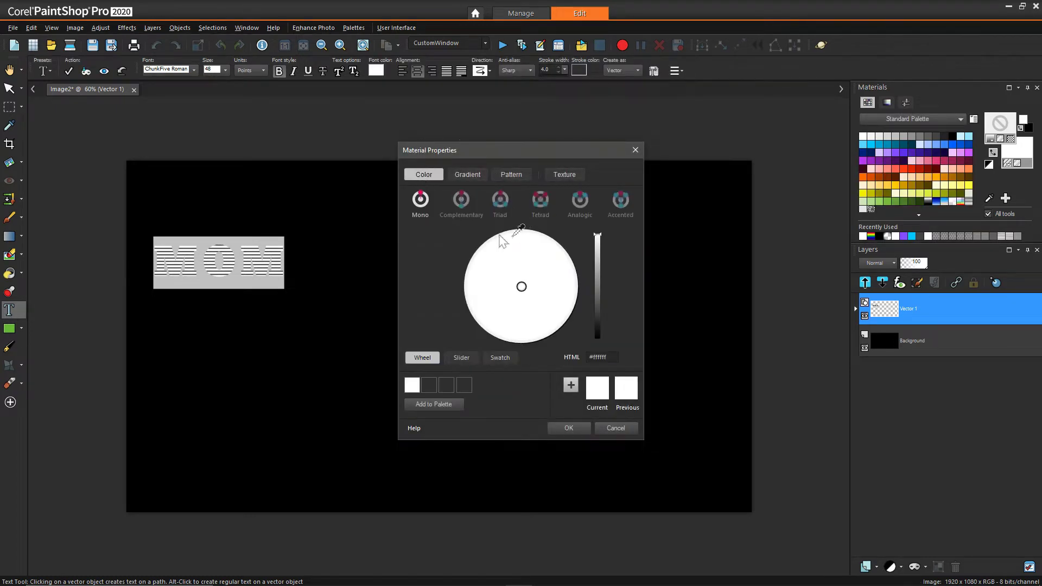
click(568, 428)
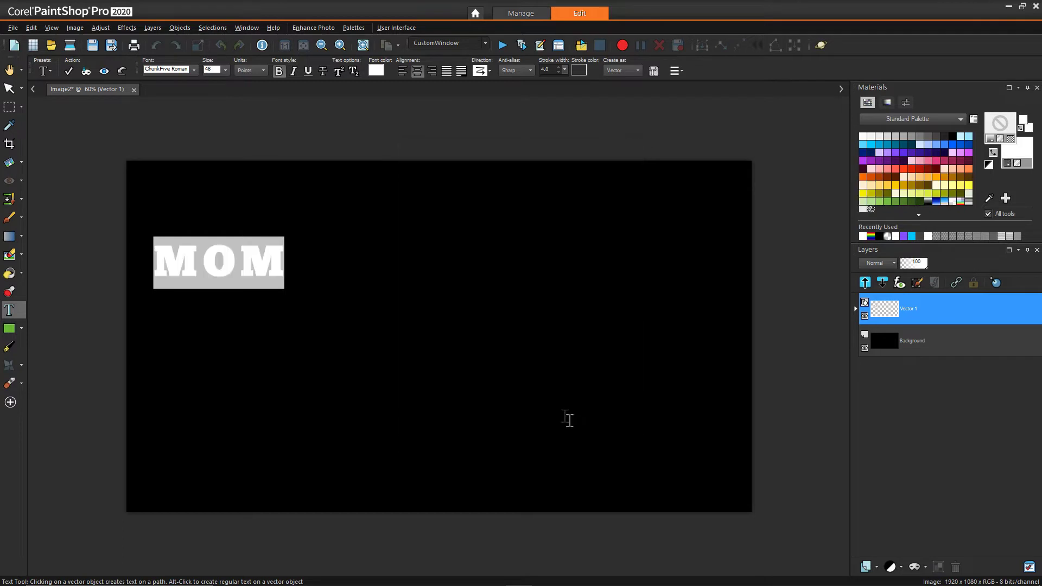
Enlarge the MOM text, centre it on the canvas, and shift it slightly lower
click(10, 88)
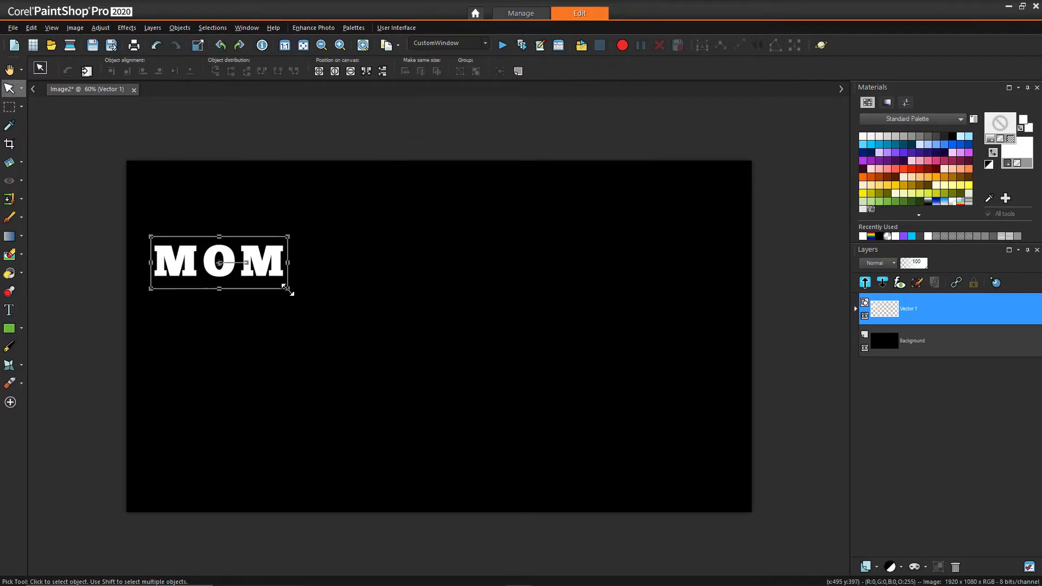
drag(284, 288, 565, 430)
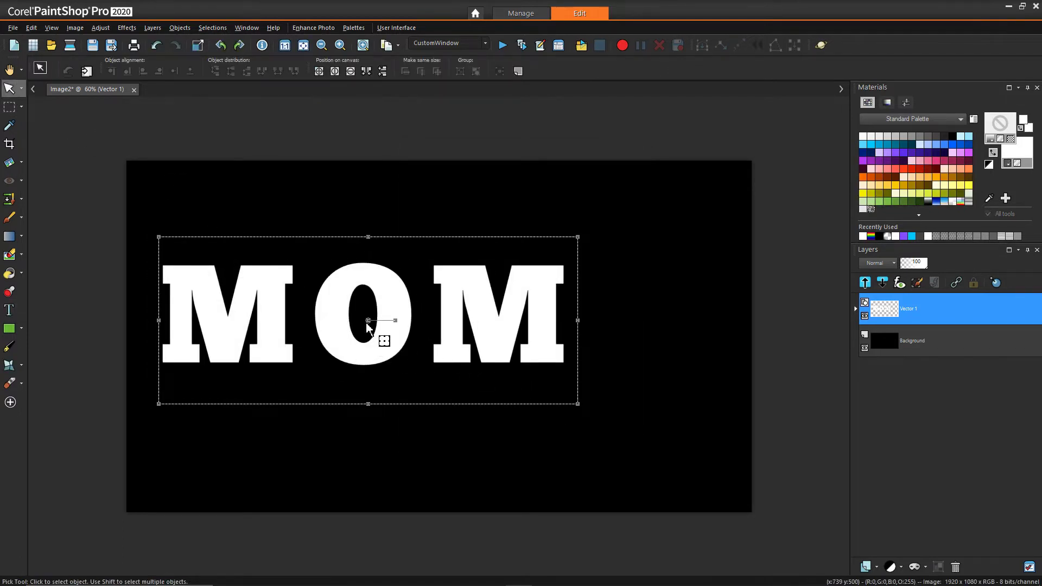
drag(369, 320, 404, 321)
drag(609, 402, 687, 448)
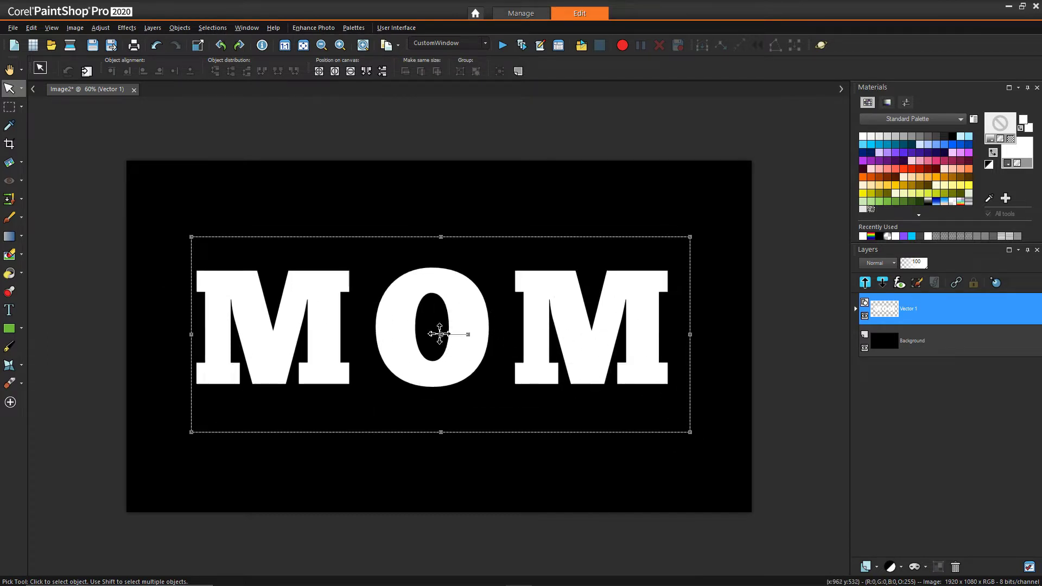
drag(438, 333, 440, 347)
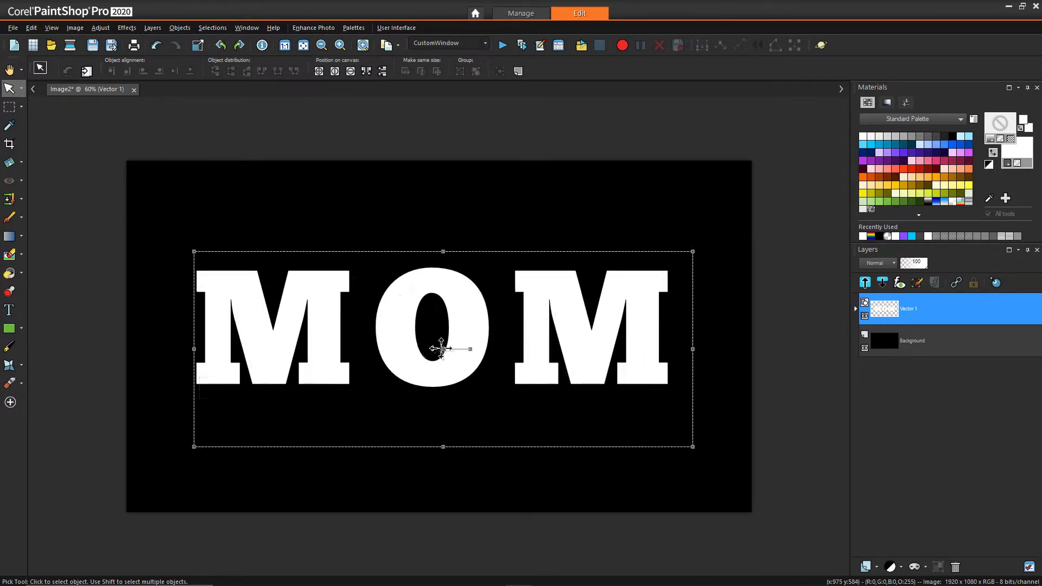
click(318, 74)
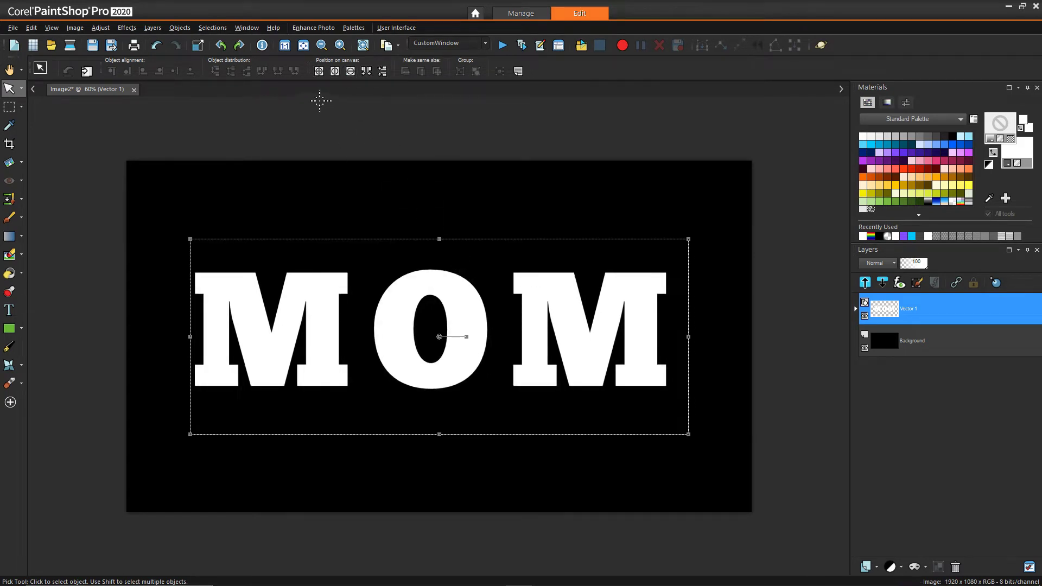
drag(440, 338, 439, 368)
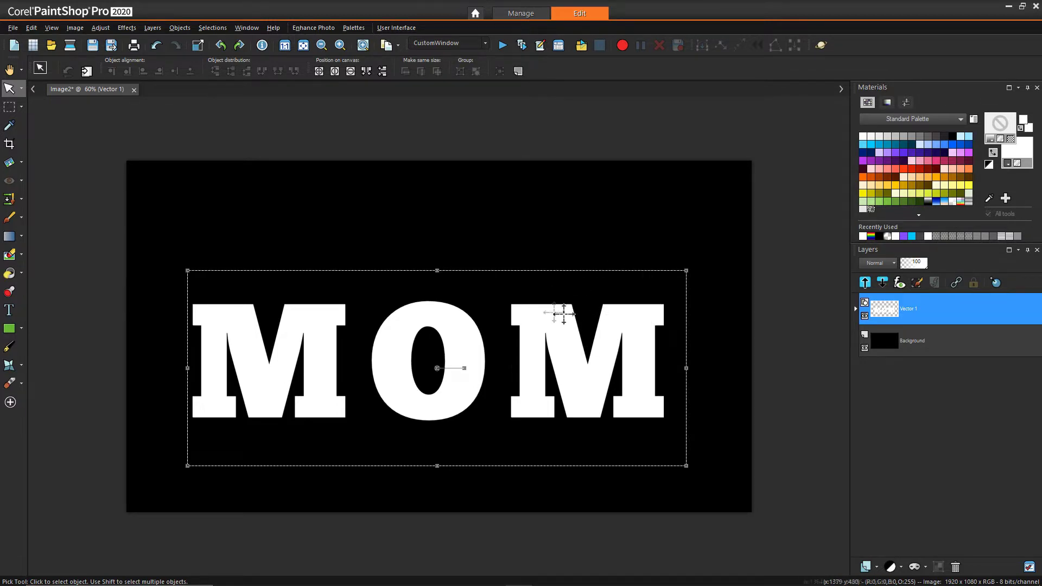
click(10, 74)
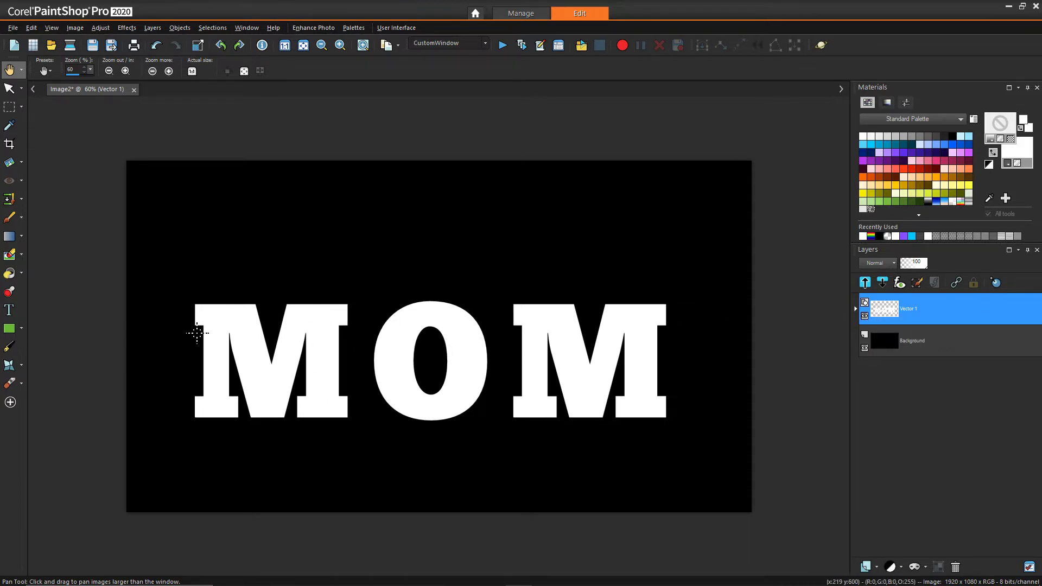
Move the photo layer beneath the MOM text and scale it down to about a quarter
drag(956, 310, 903, 327)
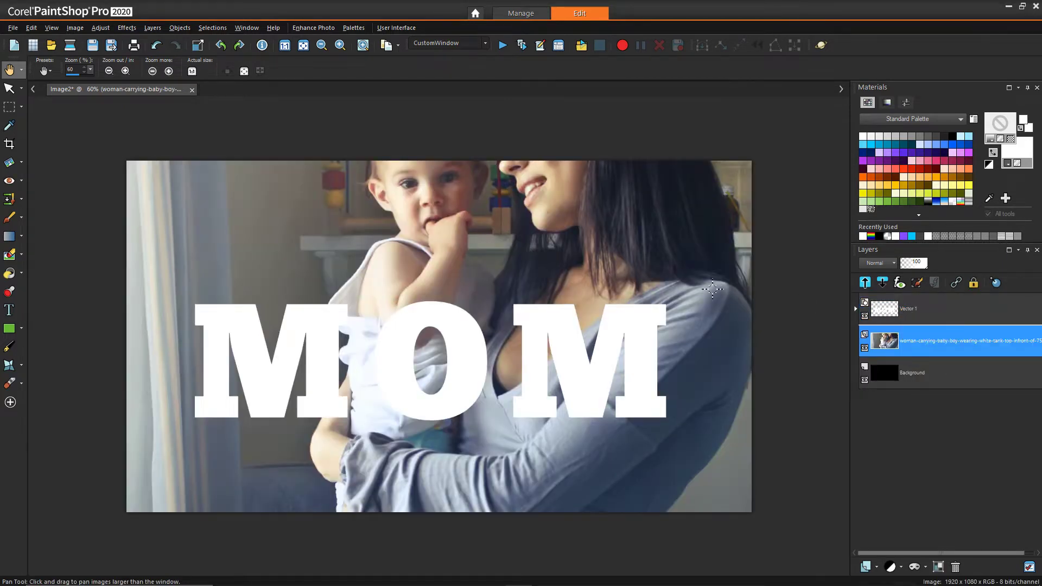
click(9, 88)
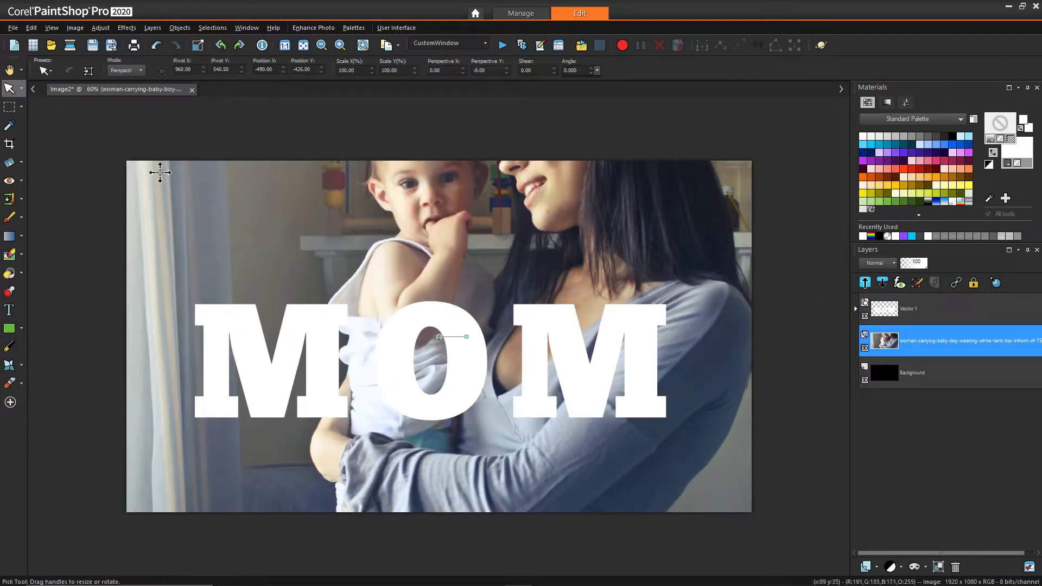
scroll(152, 173, down, 4)
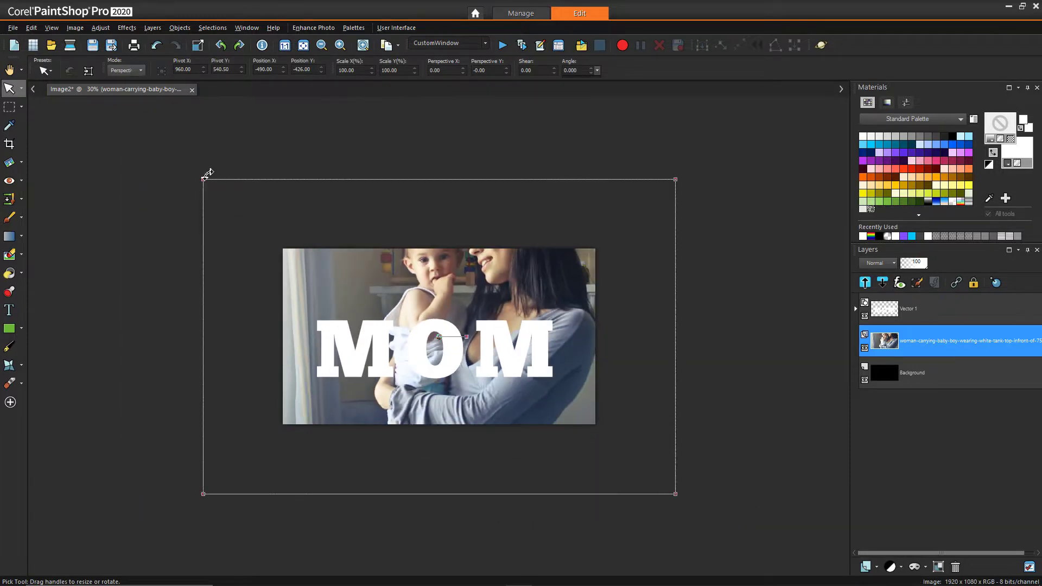
click(135, 70)
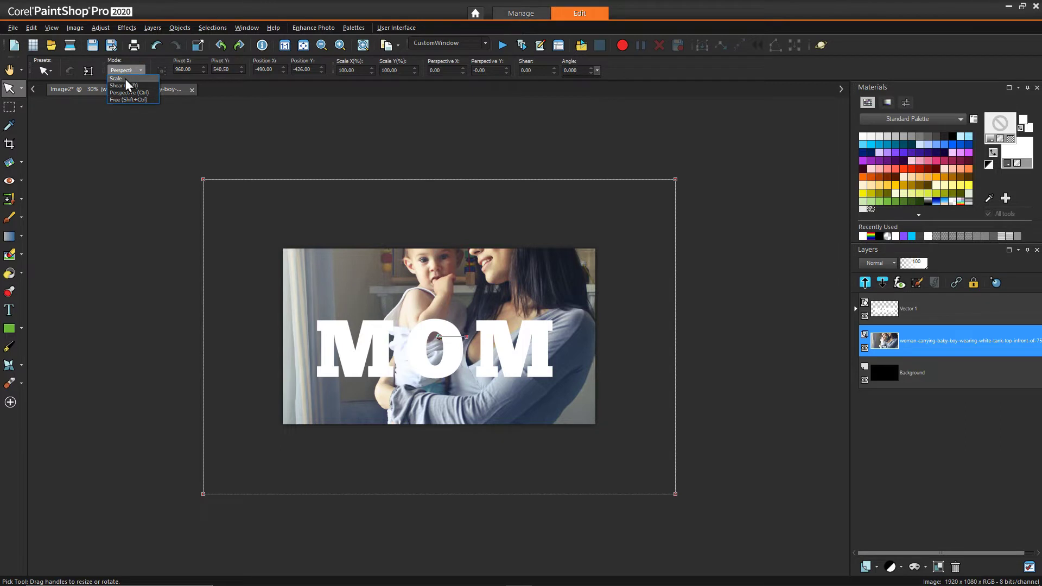
click(116, 78)
drag(203, 180, 294, 280)
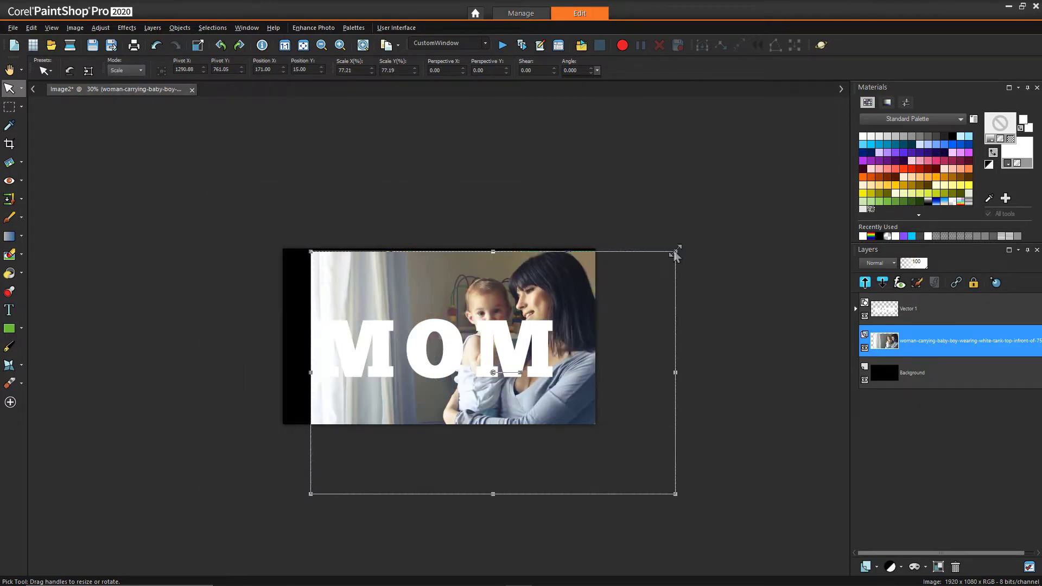
drag(676, 254, 440, 408)
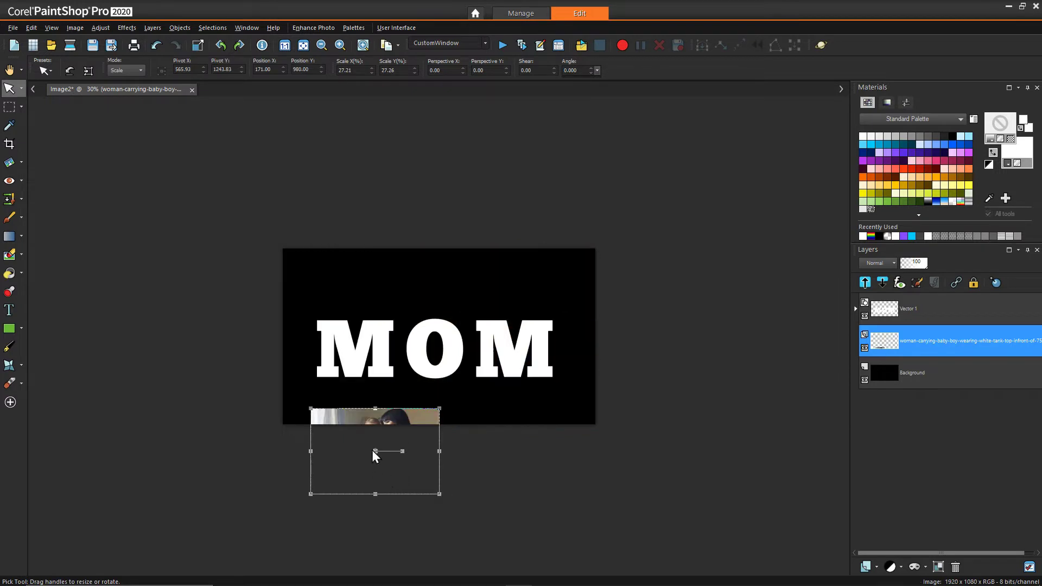
Position the shrunken photo behind the first M, enlarging it slightly
drag(375, 454, 276, 338)
scroll(362, 358, up, 2)
scroll(440, 336, up, 1)
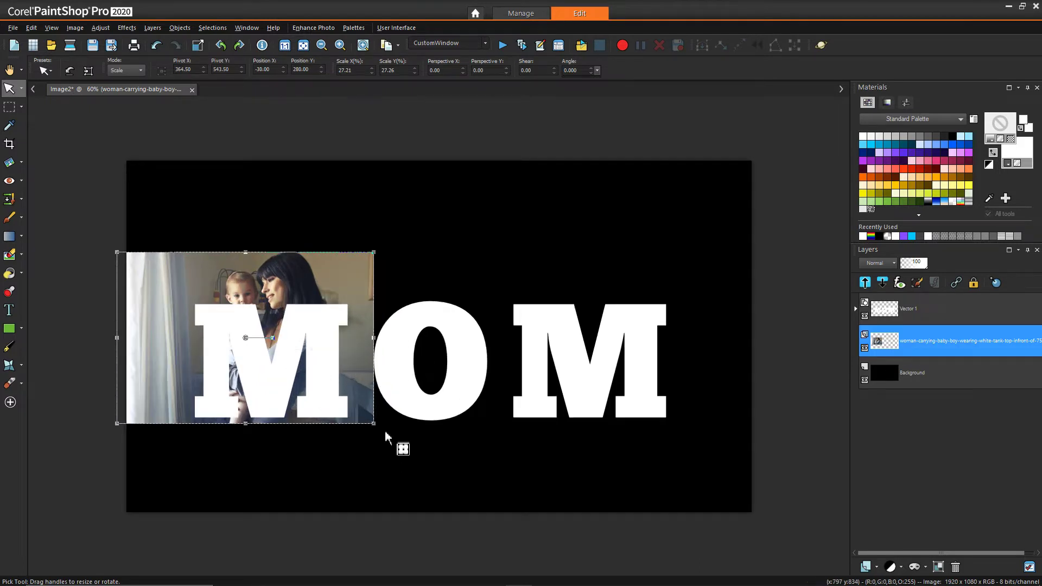
drag(374, 425, 390, 433)
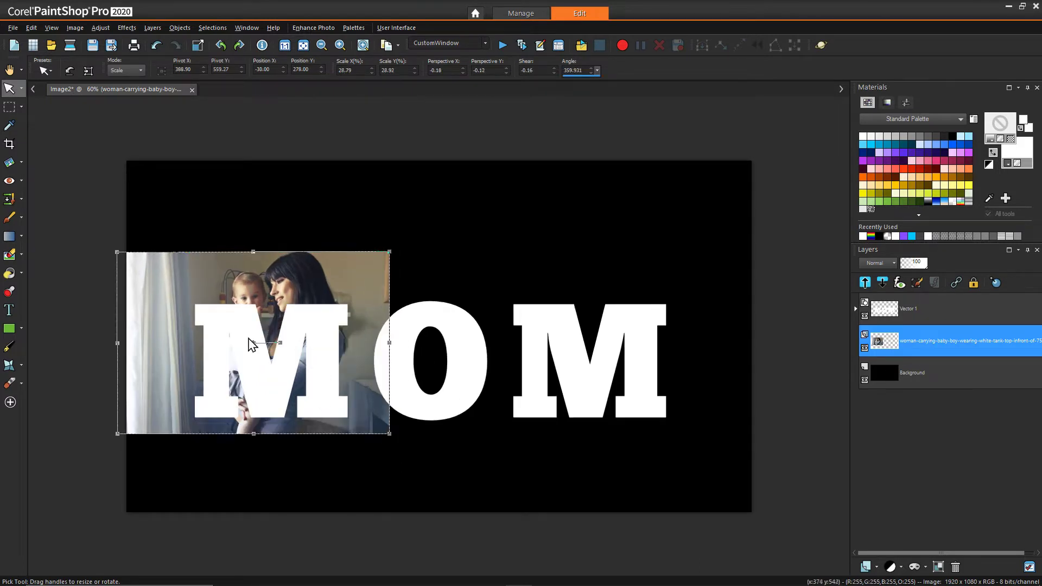
drag(249, 339, 246, 341)
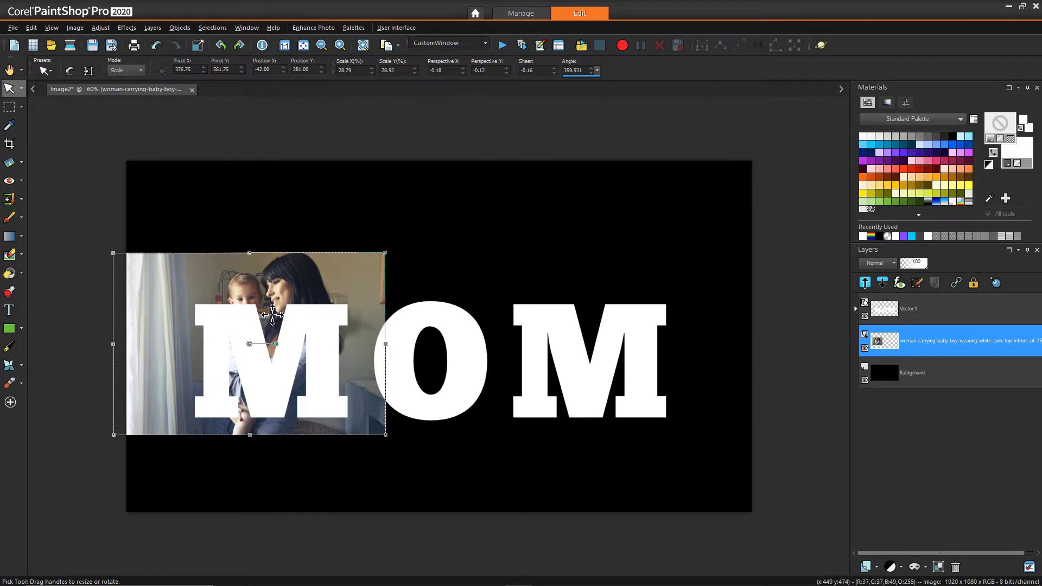
click(912, 310)
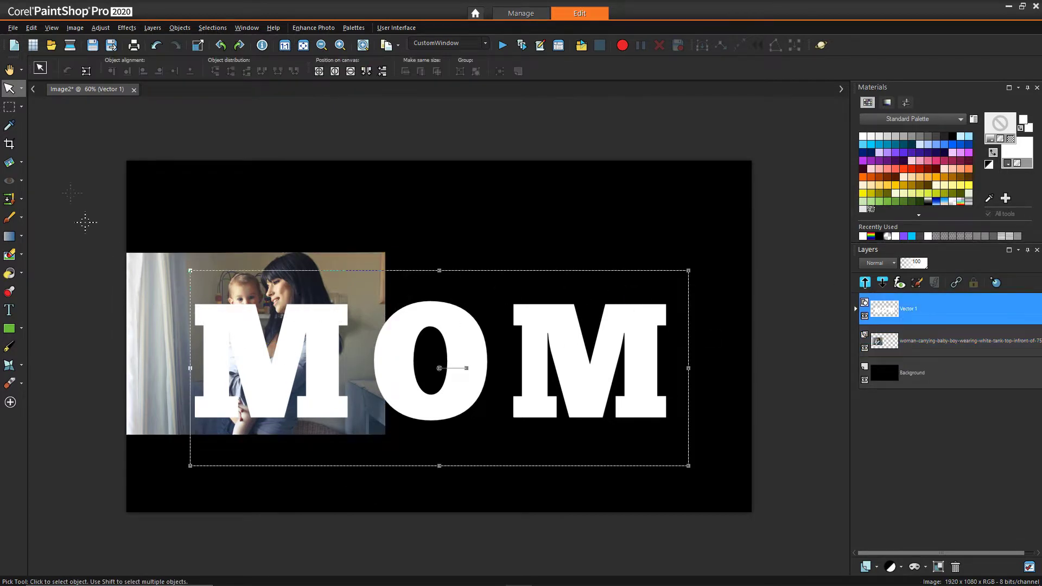
Mask the photo to the first M's shape with Show Selection and hide the MOM text layer
click(21, 107)
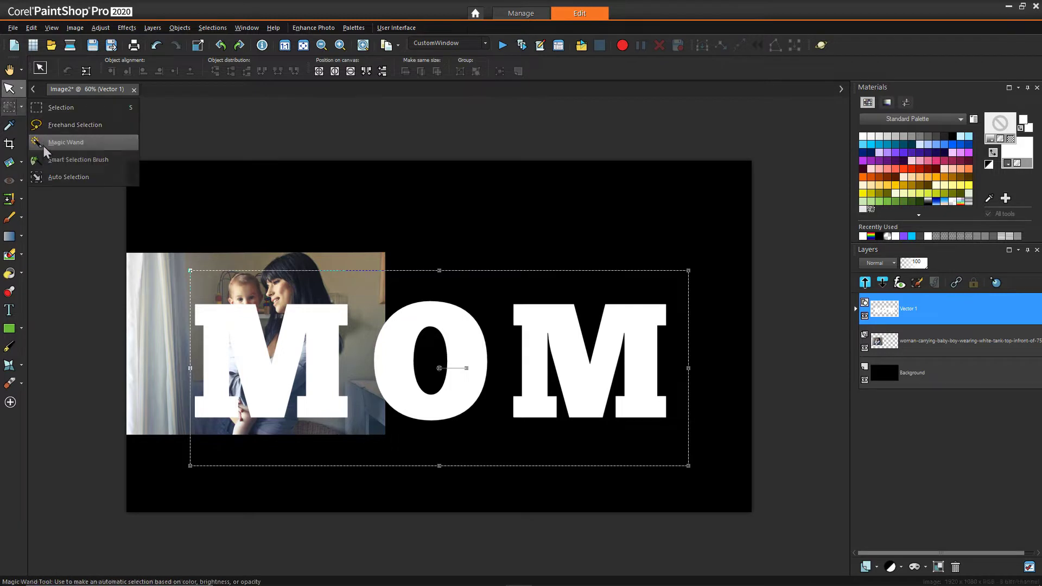
click(60, 142)
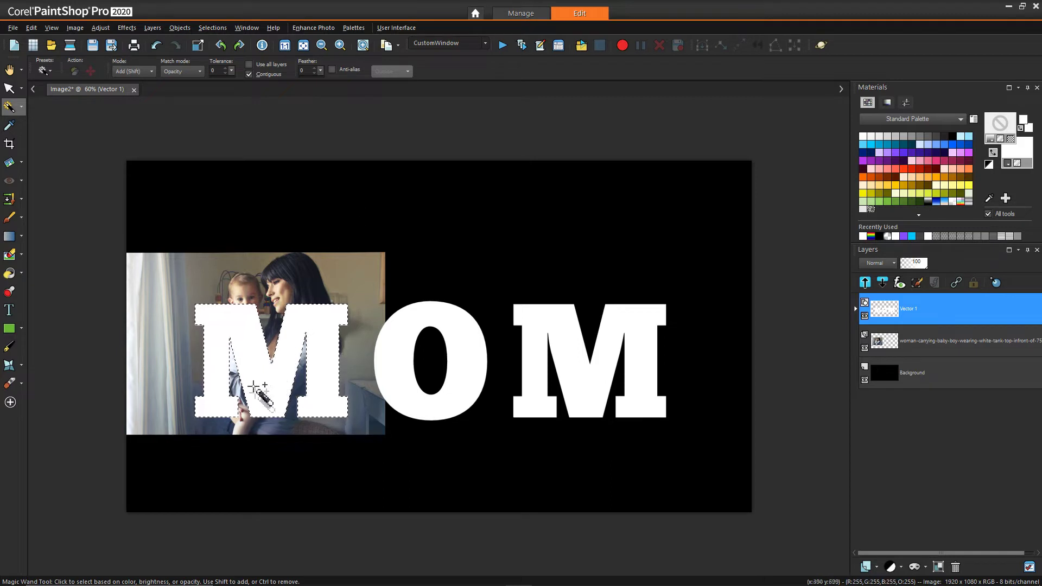
click(930, 340)
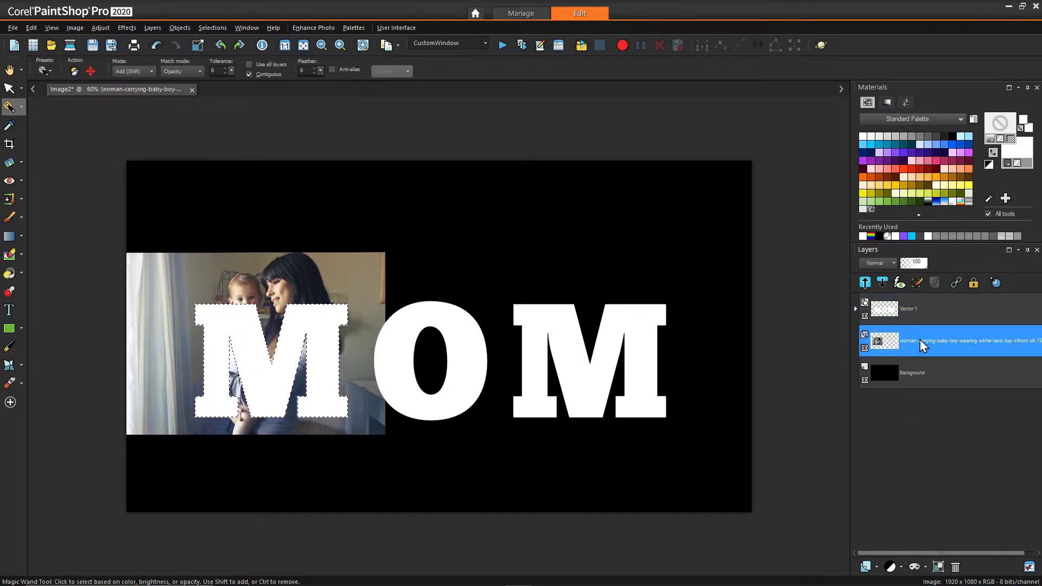
click(926, 566)
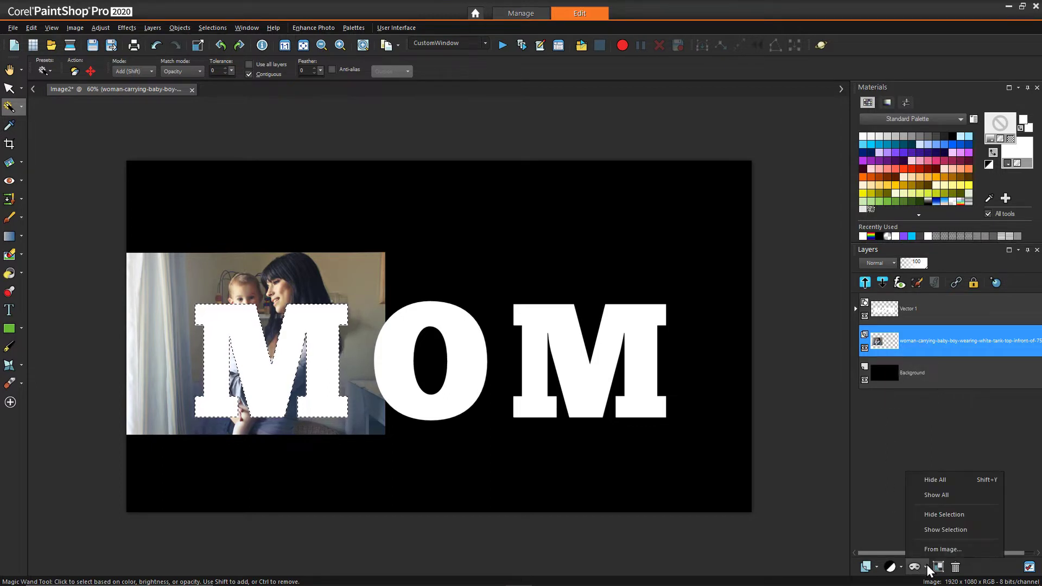
click(925, 530)
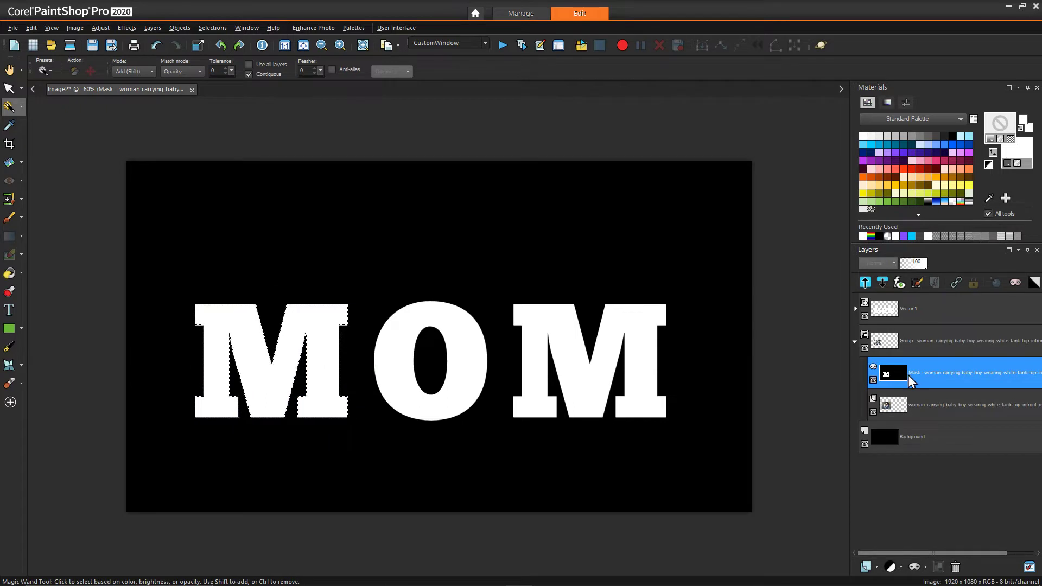
click(864, 316)
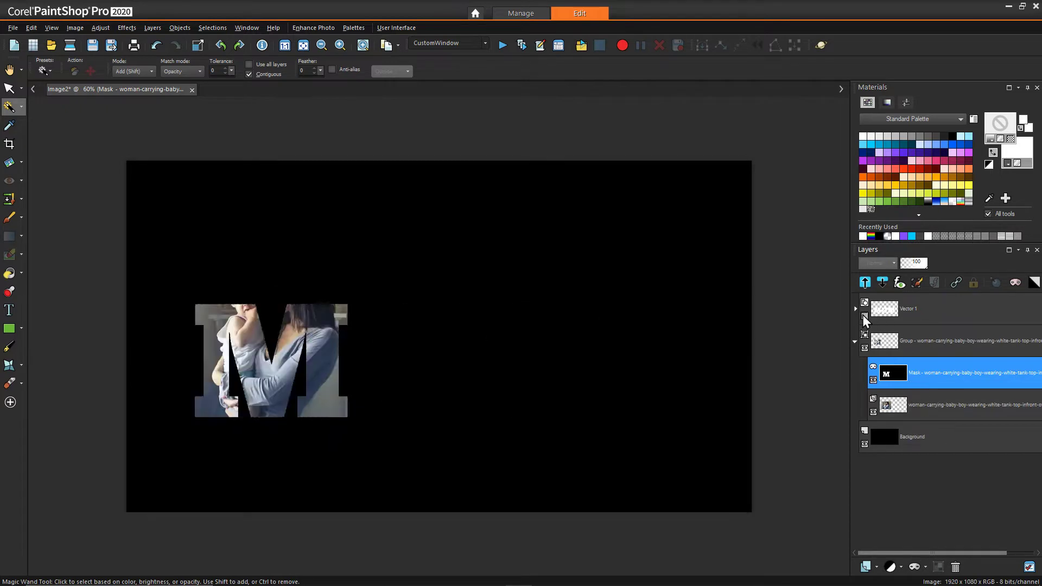
click(269, 370)
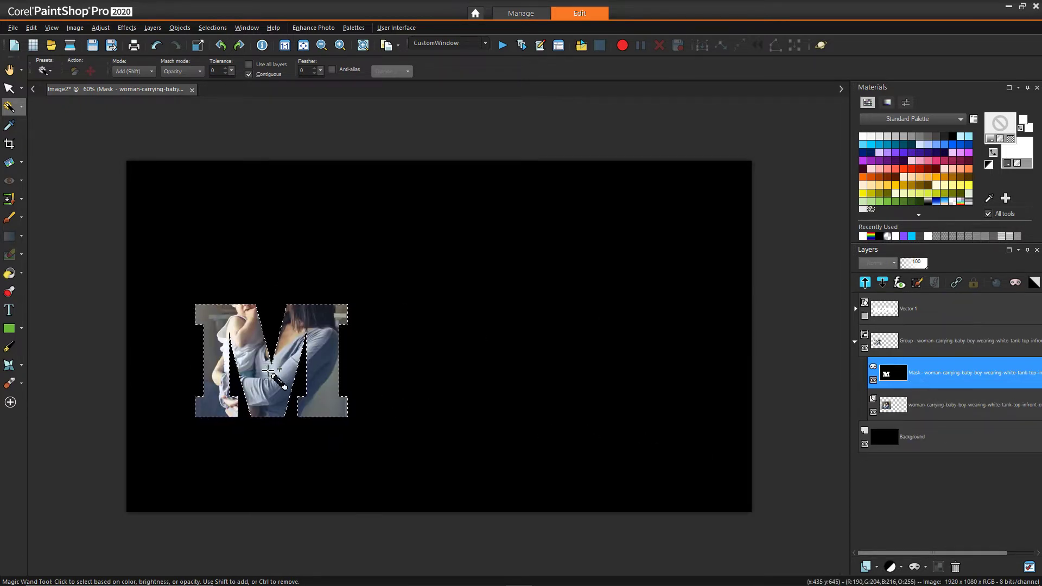
click(488, 392)
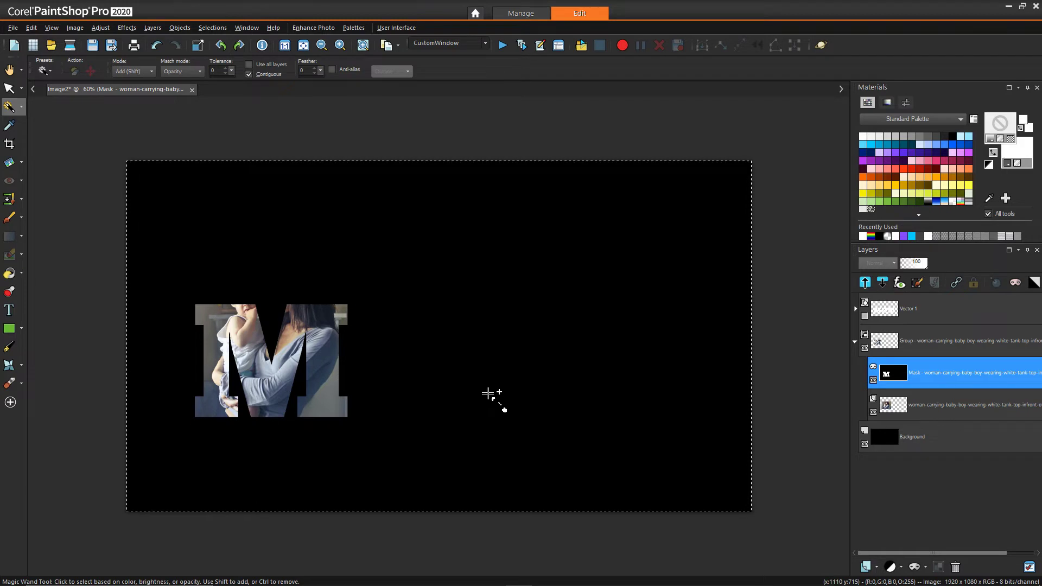
key(ctrl+d)
Duplicate the photo layer, move the copy above the masked group, and collapse the group
right_click(912, 404)
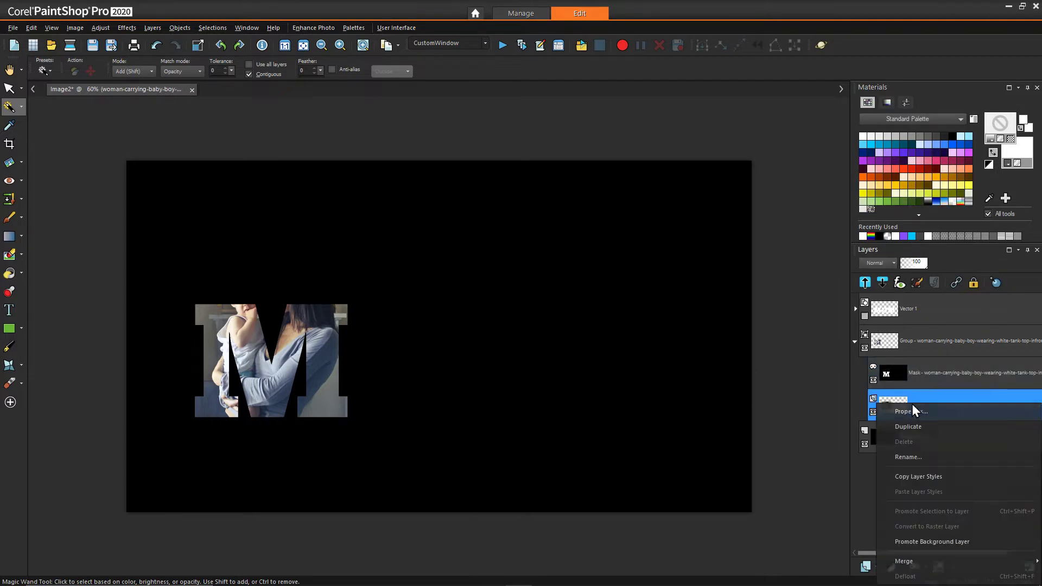
click(921, 428)
drag(940, 400, 925, 331)
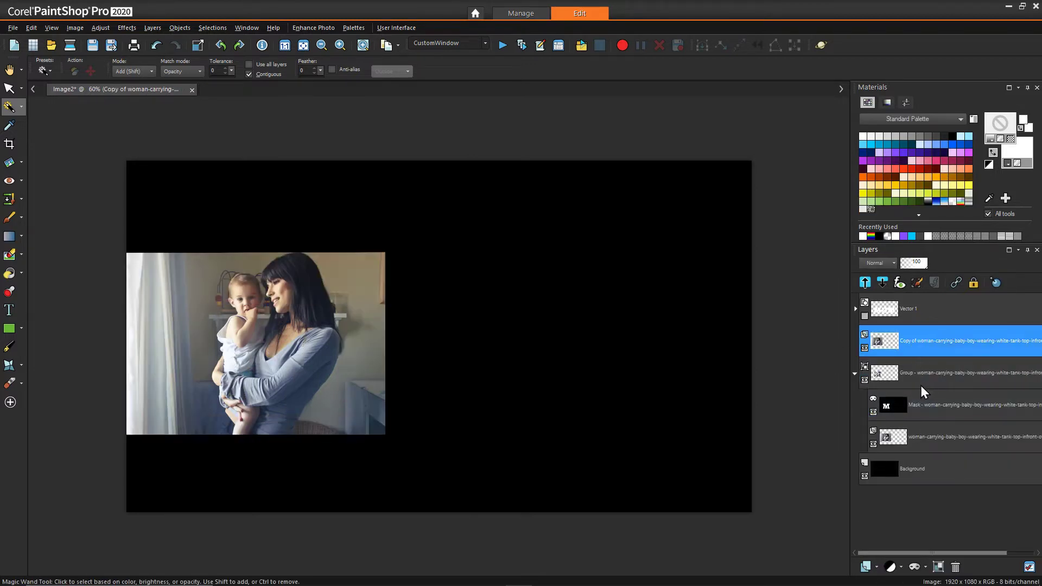
click(856, 374)
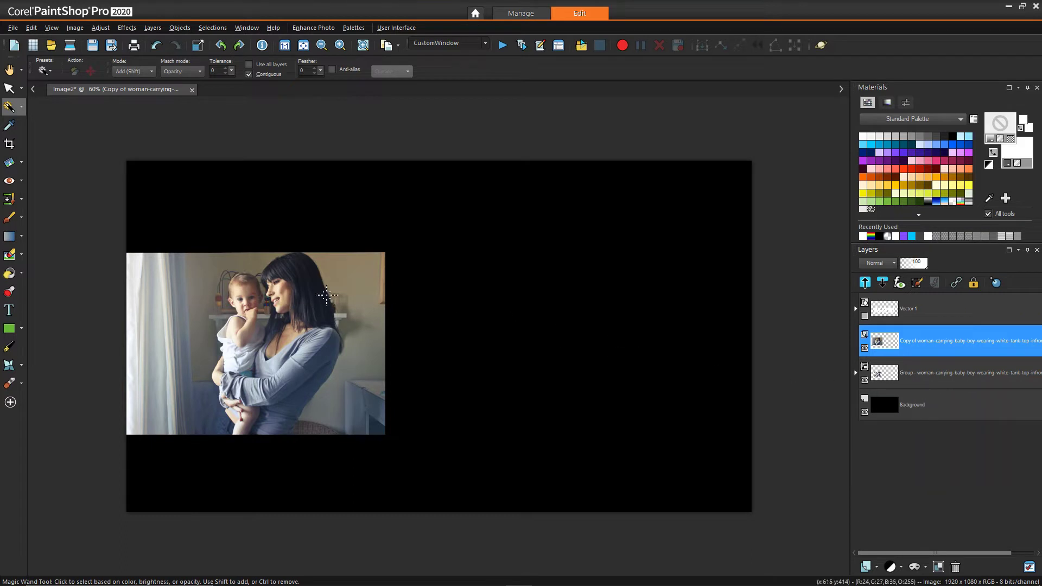
Erase the wall beside the mother's hair and above the baby's head with a size-82 Background Eraser
click(21, 256)
click(53, 273)
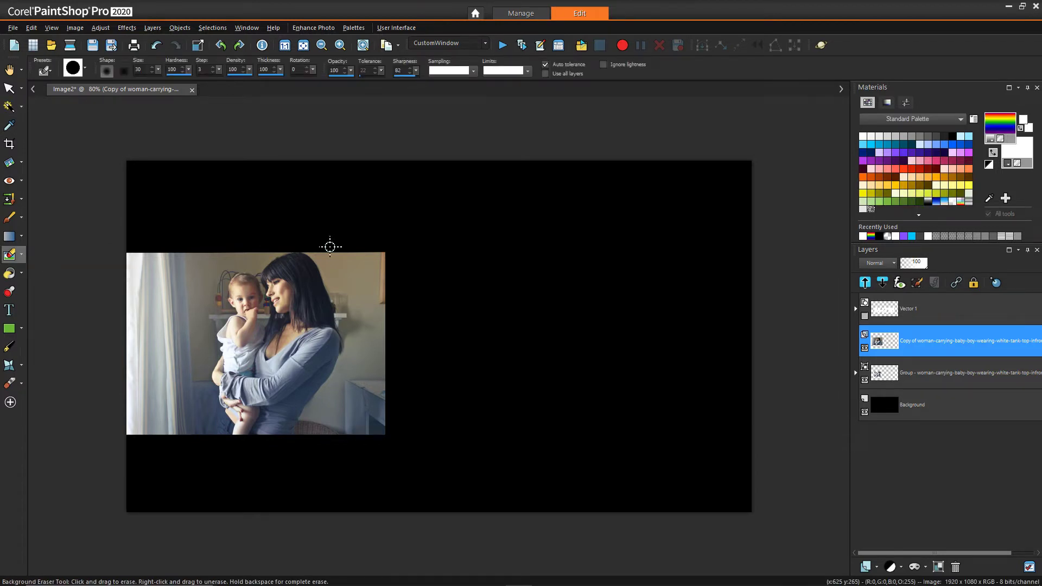
scroll(331, 246, up, 2)
scroll(331, 247, up, 1)
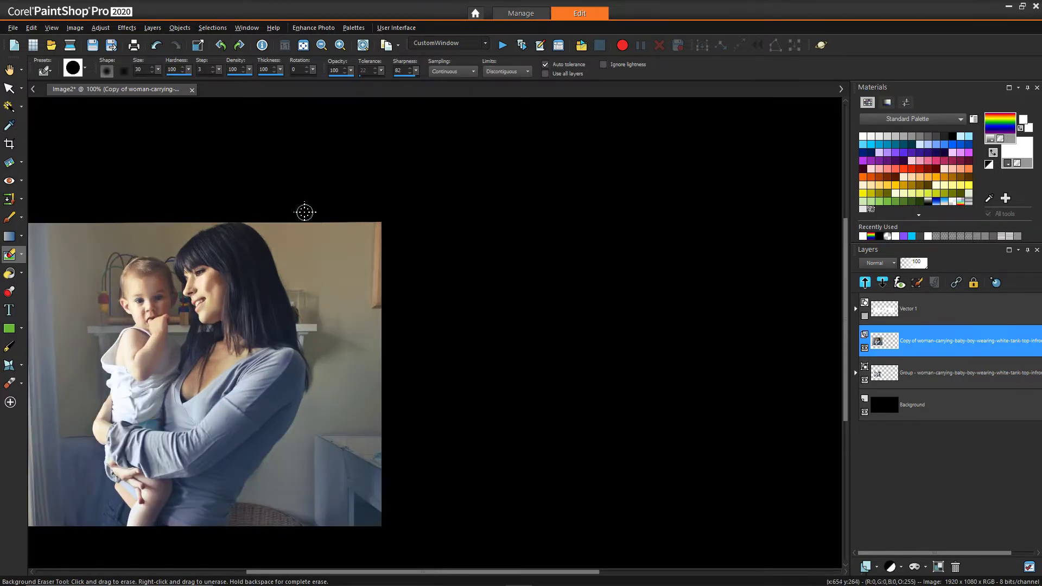
drag(295, 207, 290, 227)
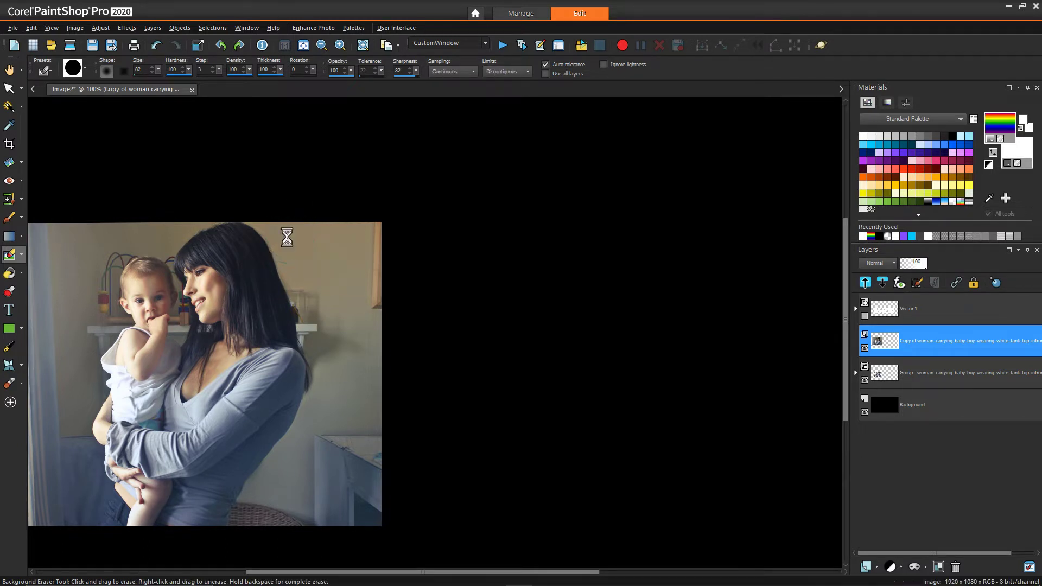
mouse_move(286, 233)
mouse_down()
mouse_move(249, 214)
mouse_move(294, 262)
mouse_move(321, 327)
mouse_up()
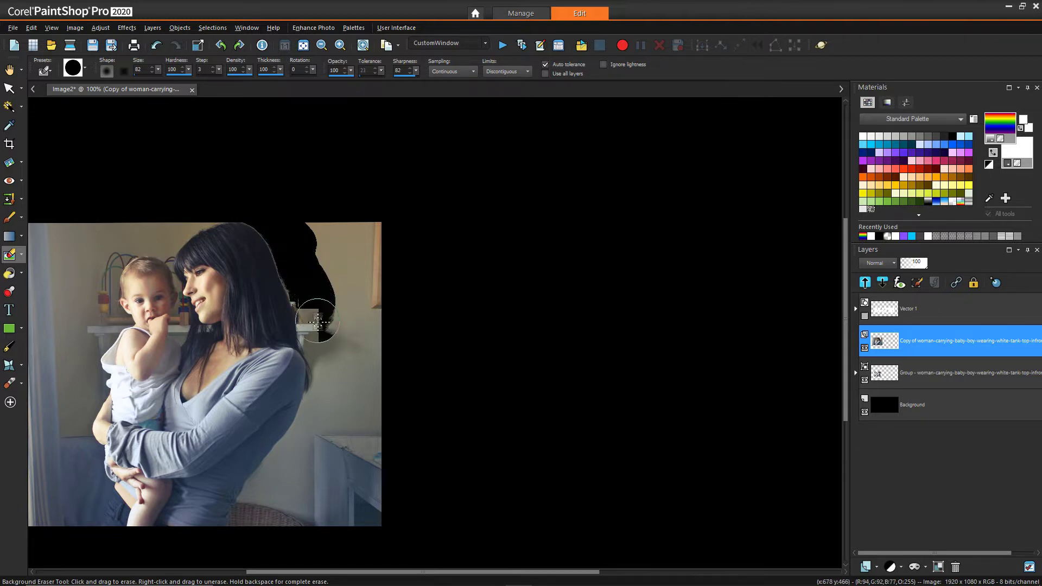
mouse_move(198, 217)
mouse_down()
mouse_move(165, 235)
mouse_move(216, 222)
mouse_move(155, 235)
mouse_move(108, 263)
mouse_move(101, 325)
mouse_move(87, 293)
mouse_move(69, 311)
mouse_move(67, 358)
mouse_move(71, 298)
mouse_move(107, 221)
mouse_up()
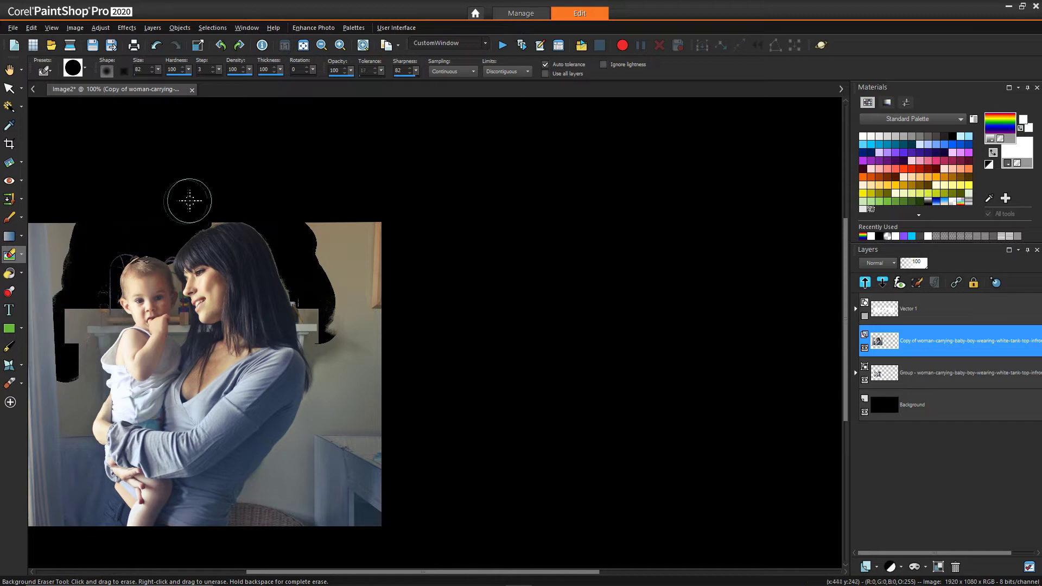
At sharpness 68, clean leftover wall along the hair edge and beside the mother's arm
scroll(214, 202, up, 2)
scroll(214, 201, up, 1)
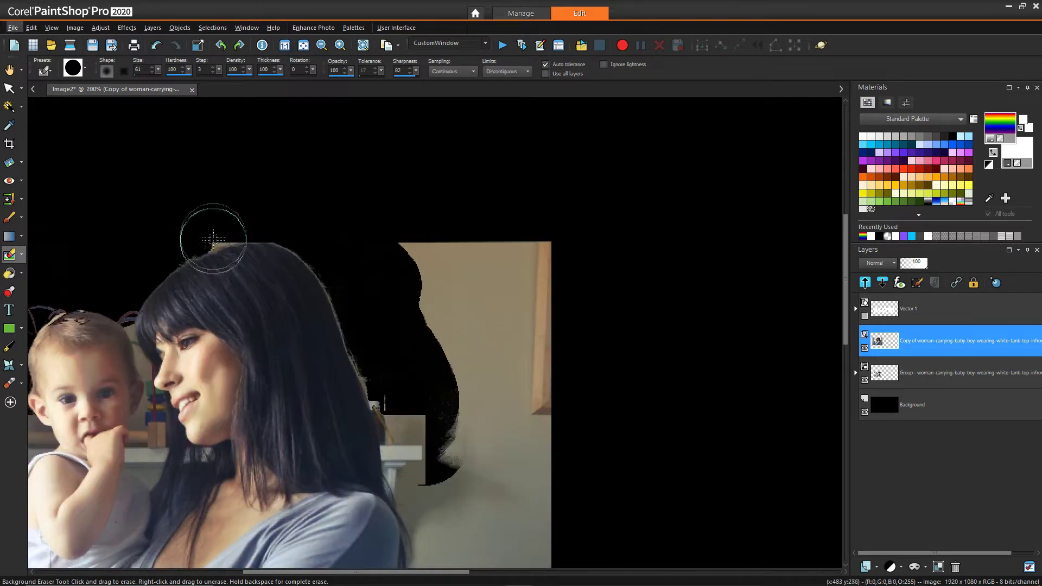
mouse_move(133, 330)
mouse_down()
mouse_move(132, 357)
mouse_move(149, 372)
mouse_move(143, 420)
mouse_move(132, 333)
mouse_up()
mouse_move(336, 361)
mouse_down()
mouse_move(366, 373)
mouse_move(353, 336)
mouse_up()
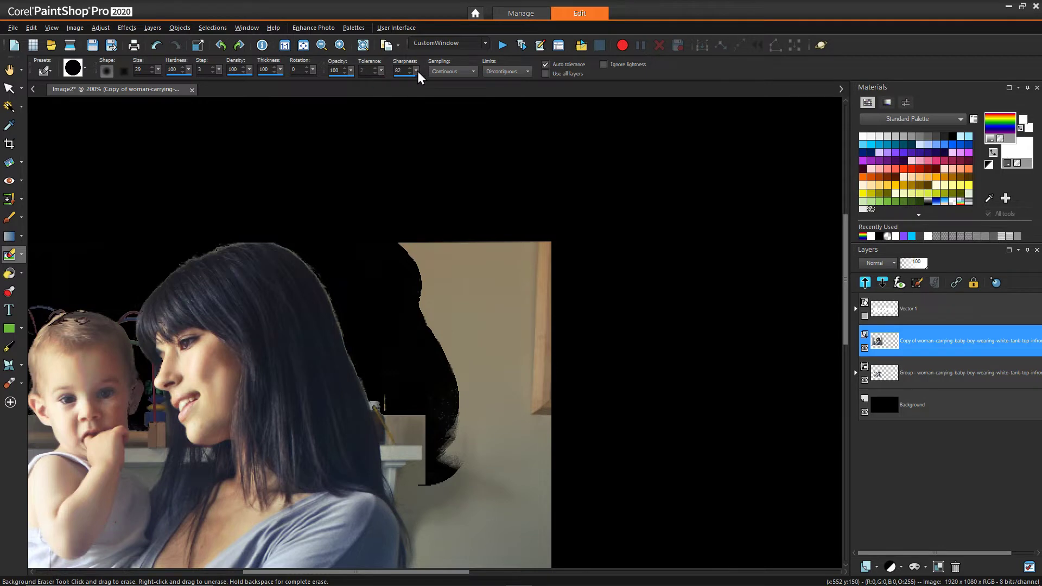
drag(416, 71, 408, 73)
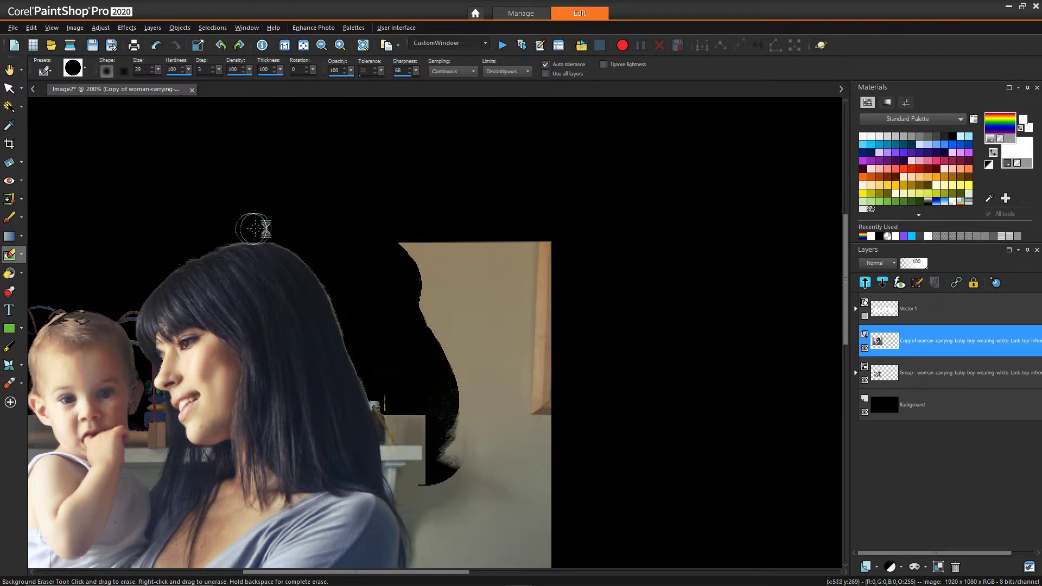
mouse_move(360, 384)
mouse_down()
mouse_move(406, 434)
mouse_move(366, 384)
mouse_up()
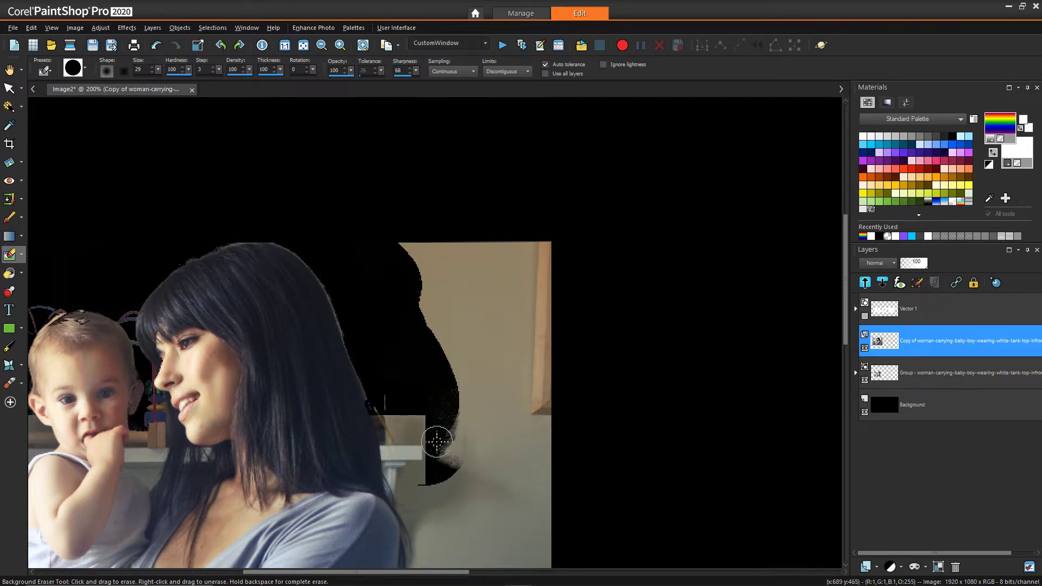
mouse_move(437, 442)
mouse_down()
mouse_move(435, 496)
mouse_move(438, 481)
mouse_move(407, 489)
mouse_move(429, 551)
mouse_up()
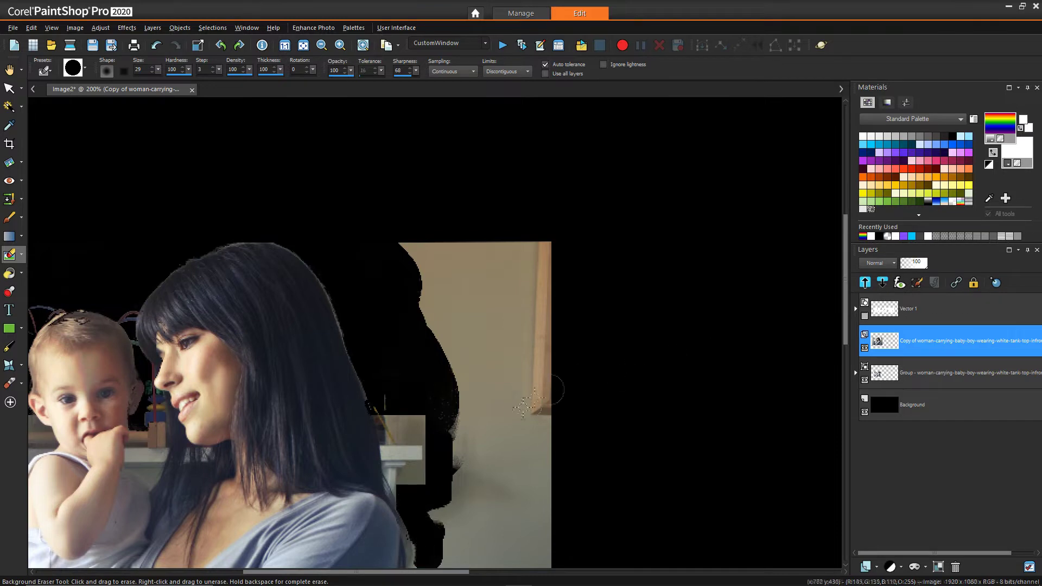
scroll(461, 391, down, 5)
mouse_move(429, 304)
mouse_down()
mouse_move(439, 348)
mouse_move(418, 380)
mouse_move(418, 402)
mouse_move(438, 316)
mouse_move(426, 308)
mouse_move(424, 433)
mouse_up()
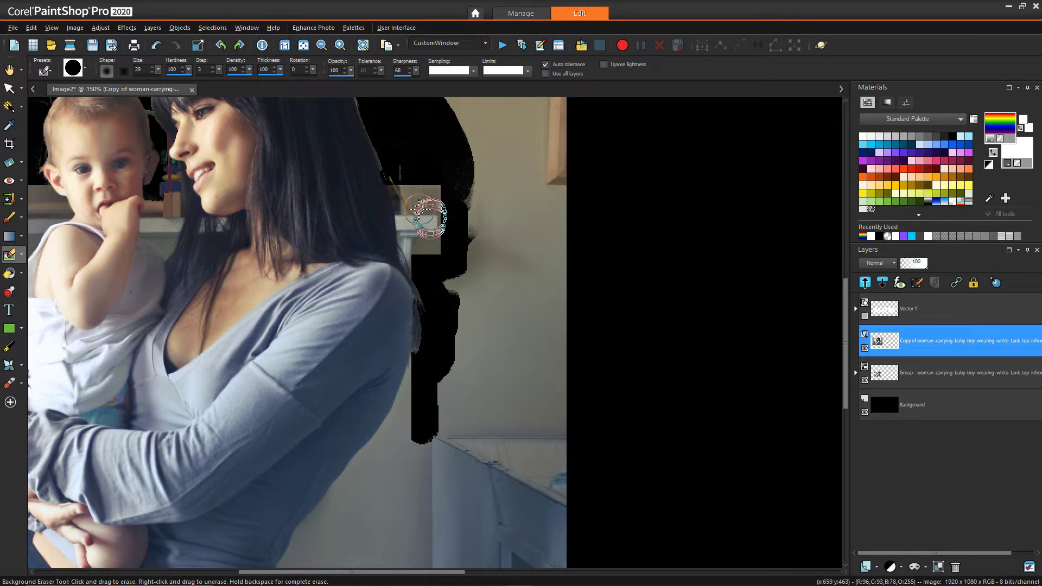
scroll(300, 267, down, 2)
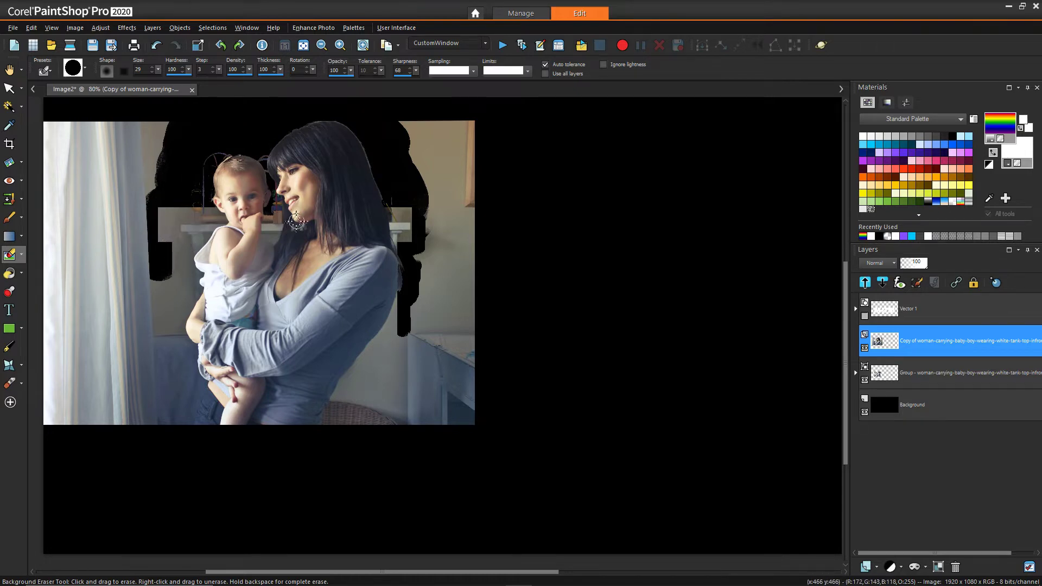
scroll(305, 165, down, 1)
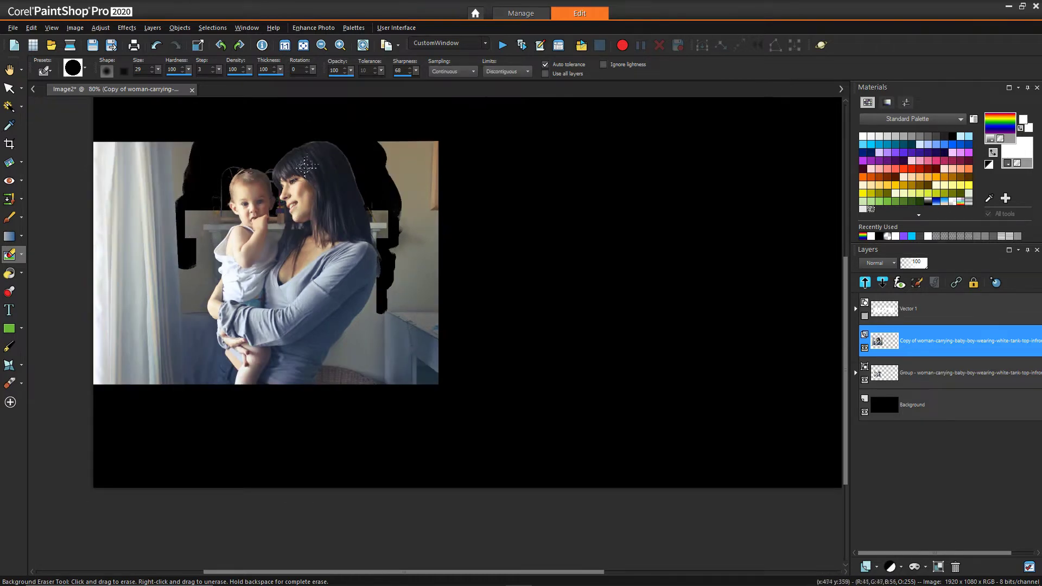
click(21, 254)
With the plain Eraser, remove the upper-left curtain and cut the M's notches through both arms
click(55, 253)
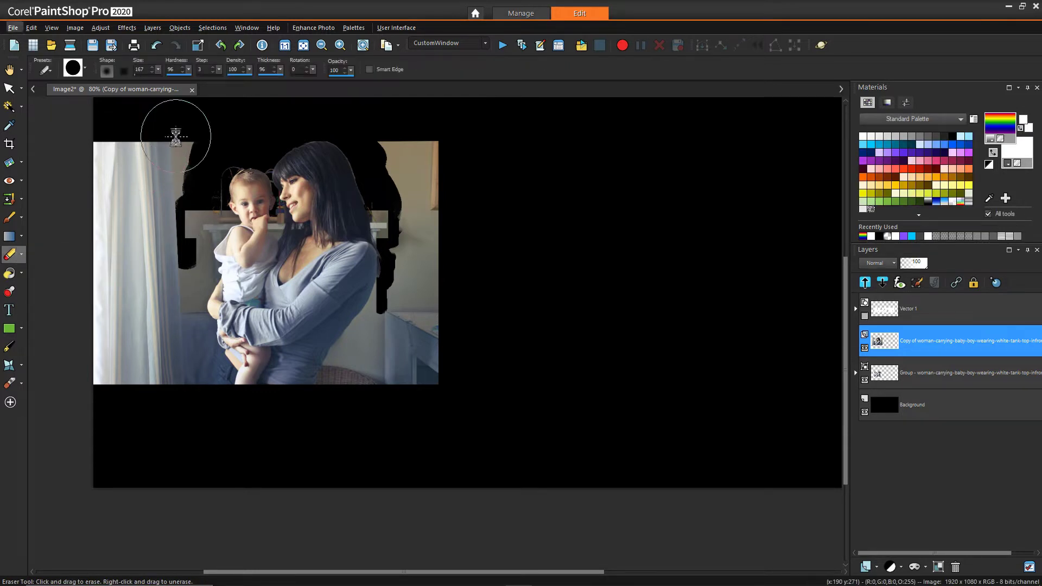
mouse_move(169, 142)
mouse_down()
mouse_move(154, 244)
mouse_move(159, 402)
mouse_move(108, 135)
mouse_move(126, 421)
mouse_move(59, 133)
mouse_move(73, 374)
mouse_move(155, 302)
mouse_move(164, 278)
mouse_move(230, 413)
mouse_move(212, 406)
mouse_move(383, 402)
mouse_move(193, 383)
mouse_move(454, 391)
mouse_move(418, 380)
mouse_move(398, 349)
mouse_move(426, 254)
mouse_move(404, 119)
mouse_move(418, 279)
mouse_move(440, 352)
mouse_move(522, 251)
mouse_move(359, 348)
mouse_move(302, 363)
mouse_move(251, 358)
mouse_up()
scroll(251, 358, up, 3)
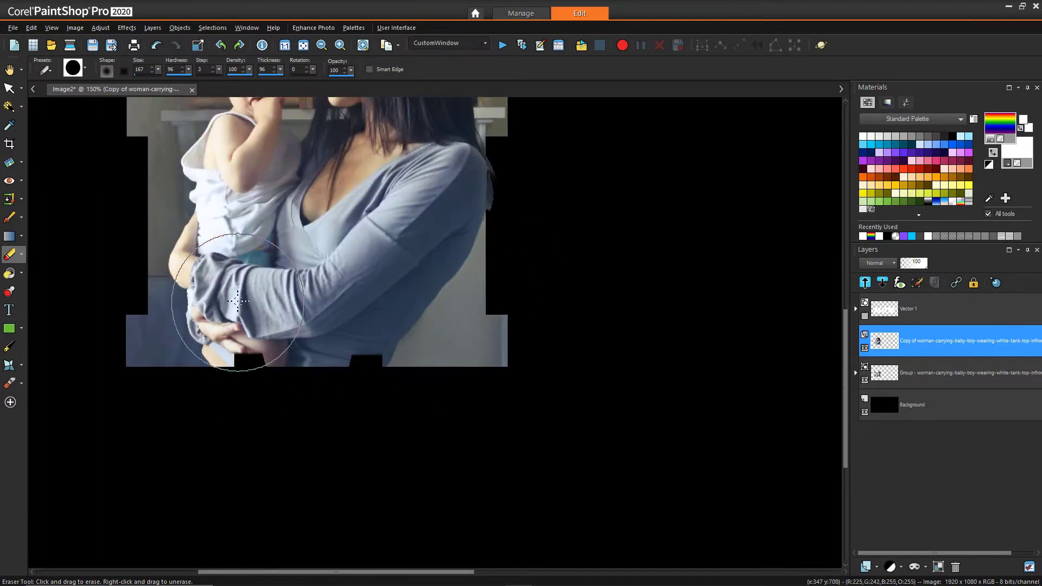
key(bracketleft)
key(bracketleft)
key(bracketleft)
key(bracketleft)
drag(210, 195, 253, 369)
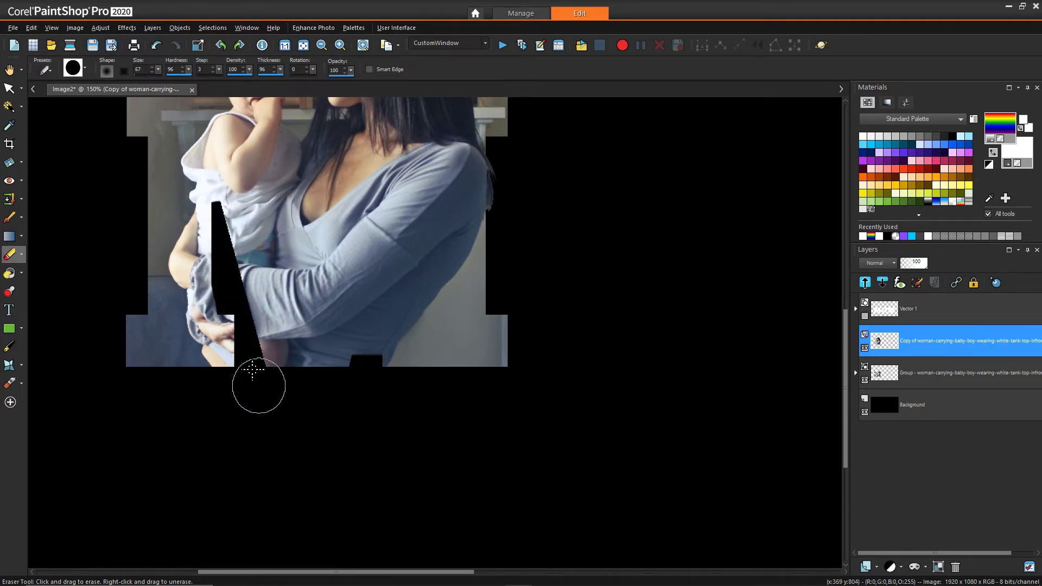
drag(213, 214, 208, 173)
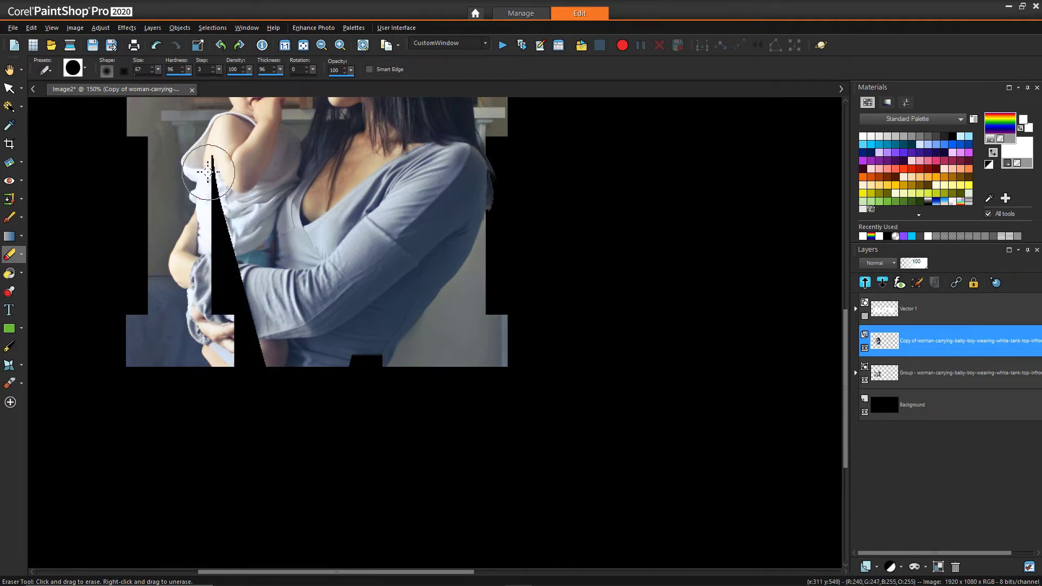
mouse_move(344, 372)
mouse_down()
mouse_move(382, 252)
mouse_move(381, 339)
mouse_move(384, 158)
mouse_move(368, 213)
mouse_move(400, 184)
mouse_up()
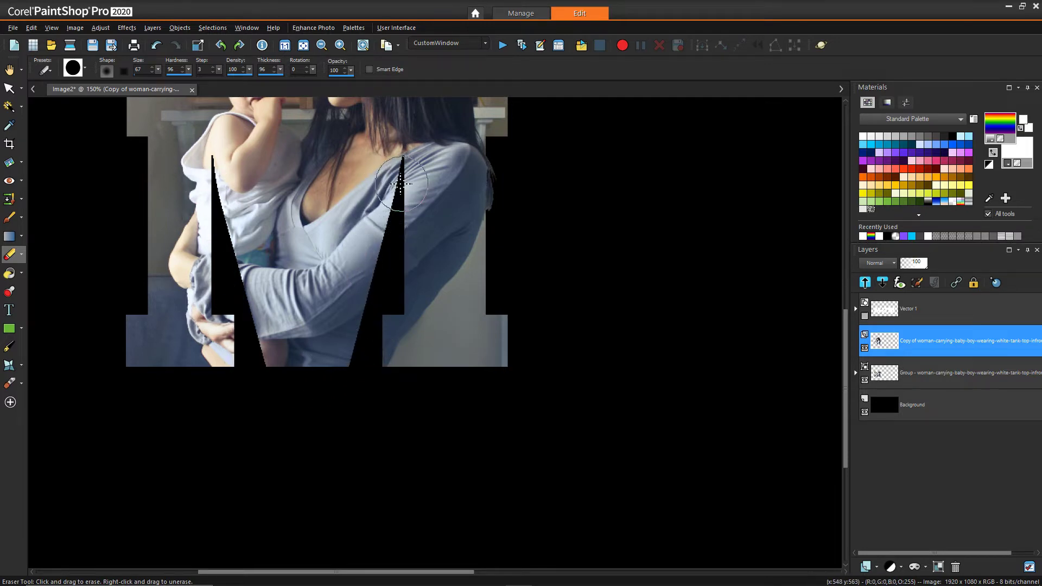
Erase the dark arc above the baby's head and clean the fringe beside the mother's face
scroll(400, 184, up, 5)
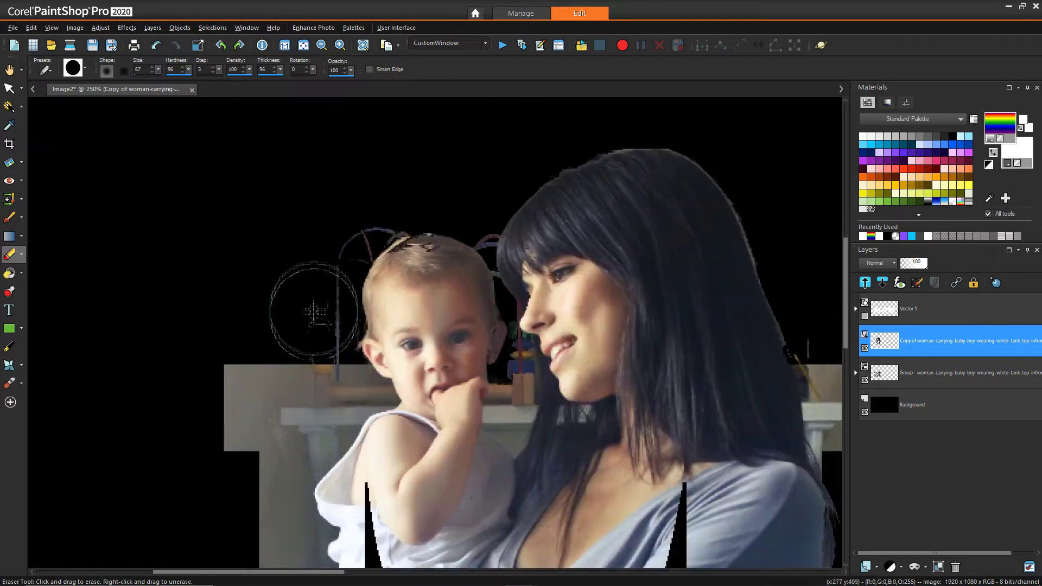
mouse_move(313, 312)
mouse_down()
mouse_move(312, 239)
mouse_move(396, 193)
mouse_up()
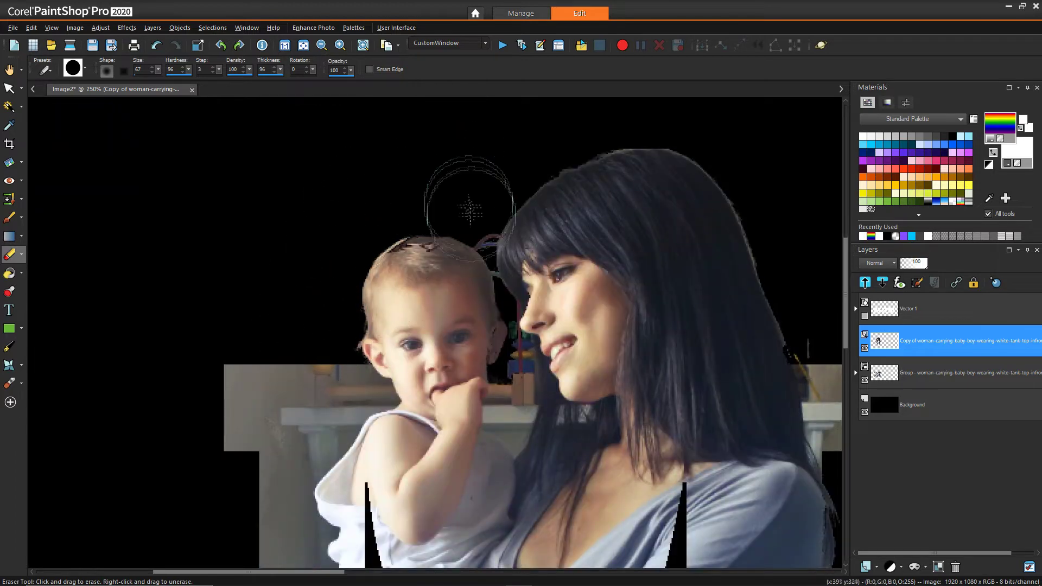
mouse_move(470, 209)
mouse_down()
mouse_move(492, 209)
mouse_move(483, 236)
mouse_move(505, 256)
mouse_move(513, 372)
mouse_move(533, 353)
mouse_move(535, 321)
mouse_up()
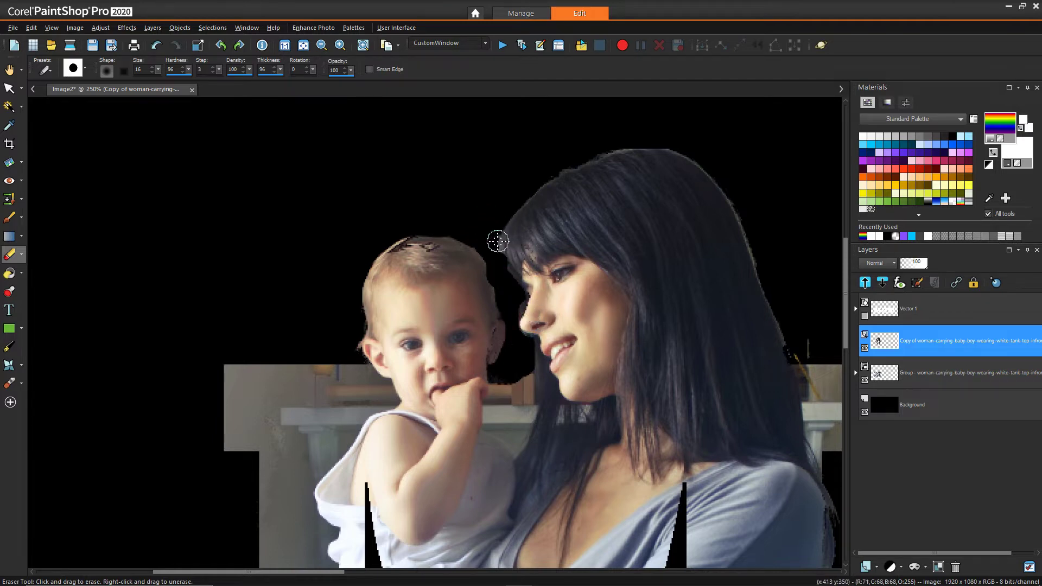
mouse_move(498, 241)
mouse_down()
mouse_move(514, 261)
mouse_move(511, 232)
mouse_move(513, 258)
mouse_move(544, 312)
mouse_move(517, 304)
mouse_move(541, 301)
mouse_move(536, 345)
mouse_move(522, 343)
mouse_move(474, 267)
mouse_move(359, 324)
mouse_move(511, 376)
mouse_move(525, 395)
mouse_move(522, 361)
mouse_up()
scroll(392, 340, down, 3)
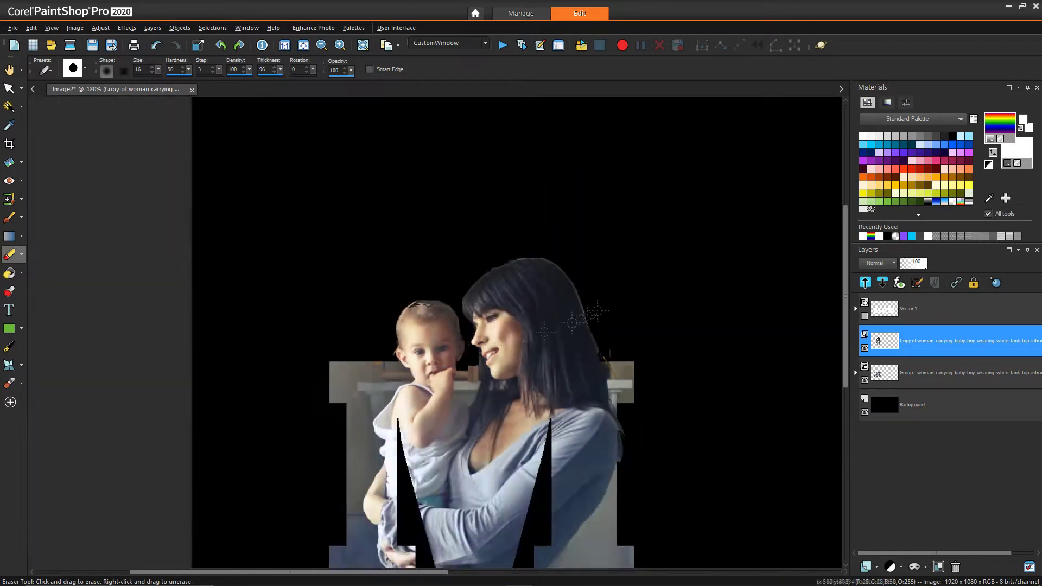
scroll(542, 372, up, 4)
scroll(367, 284, down, 2)
scroll(367, 283, down, 3)
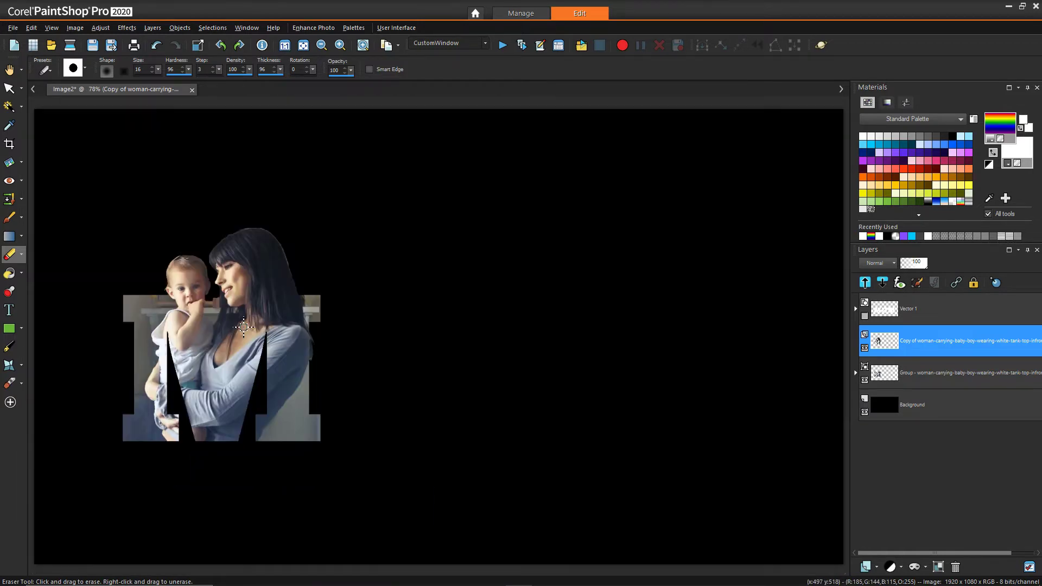
scroll(286, 318, down, 1)
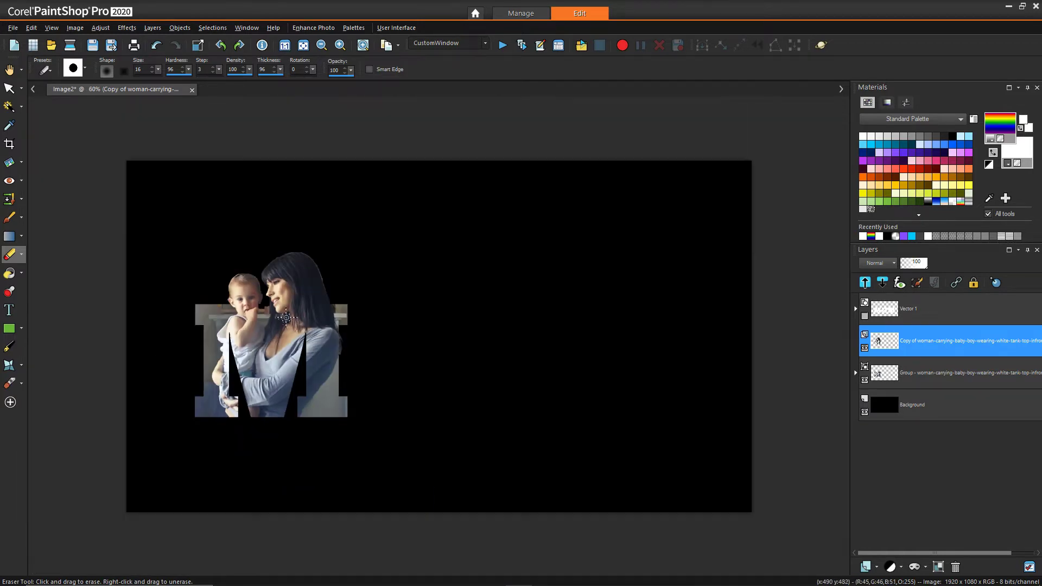
Wrap the photo copy in a new layer group and move the masked photo group into it
click(879, 565)
click(891, 520)
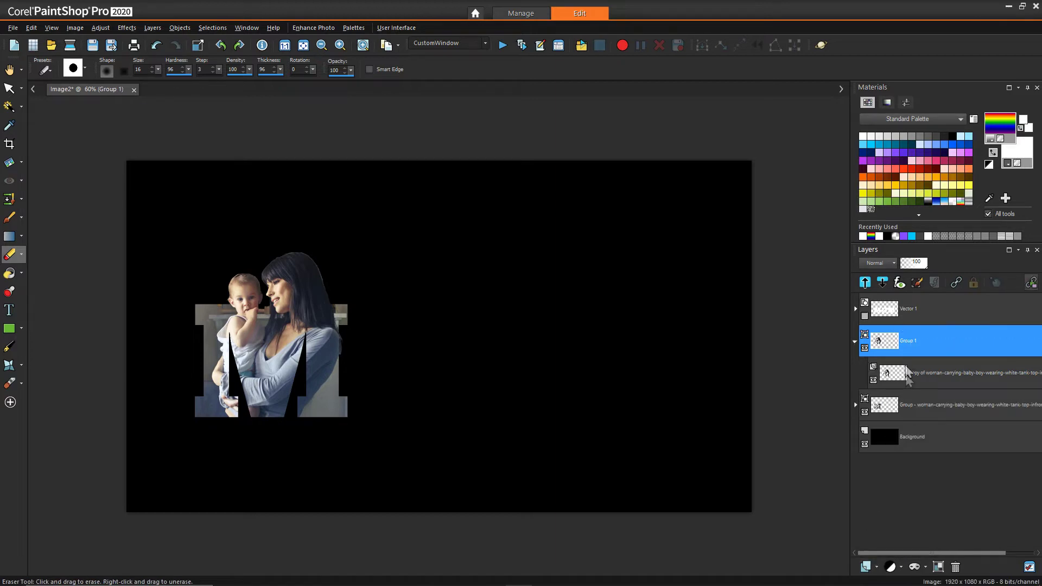
drag(911, 413, 912, 396)
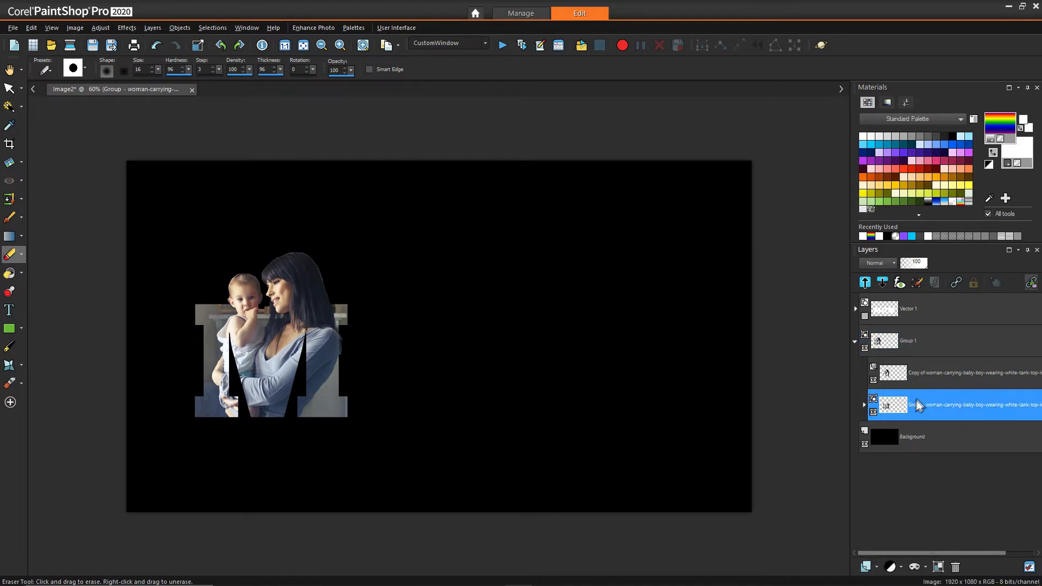
Rename the new layer group to 'First M'
click(910, 341)
right_click(910, 341)
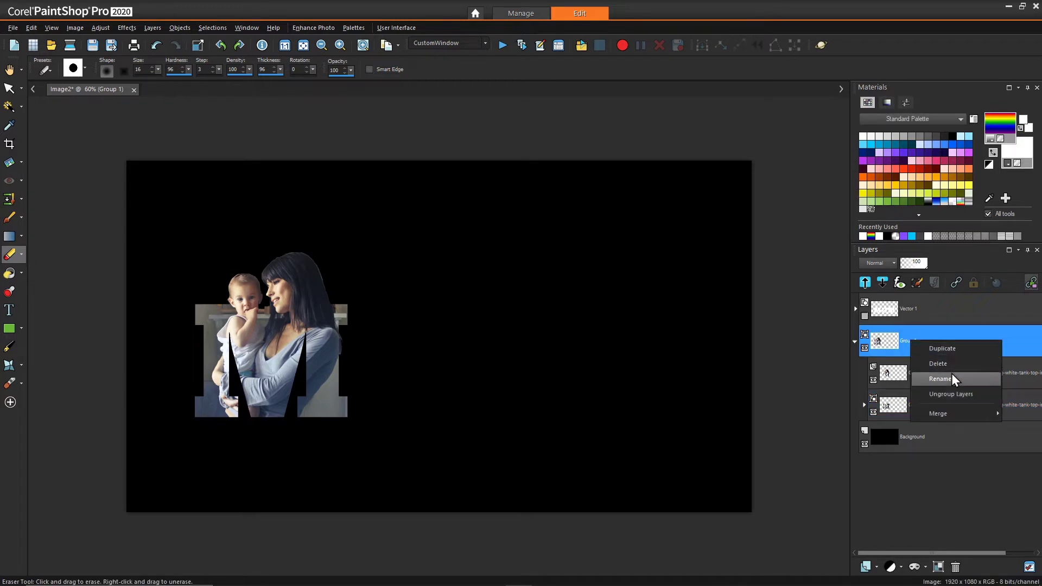
click(952, 373)
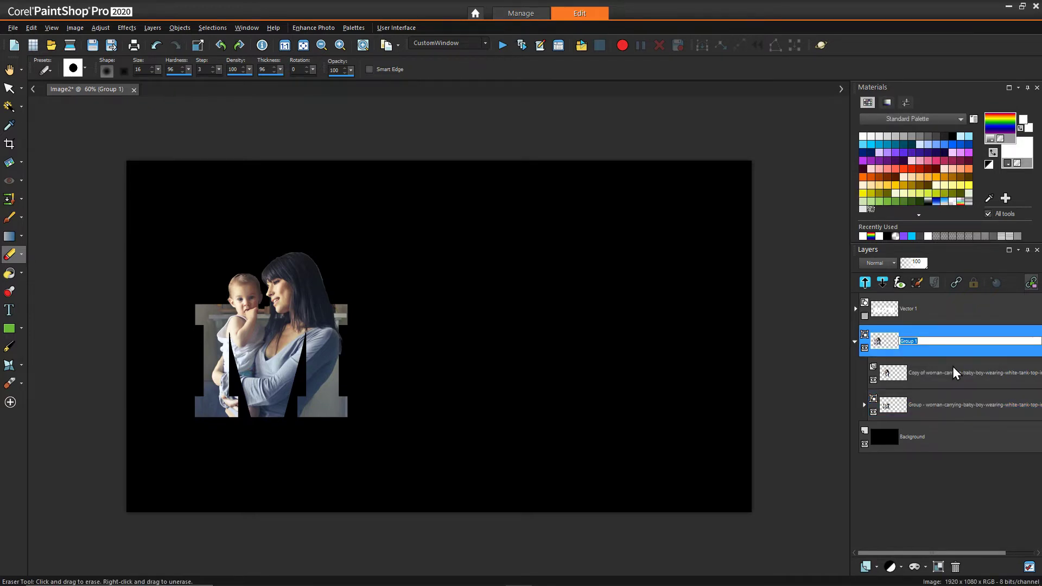
text(First M)
click(933, 367)
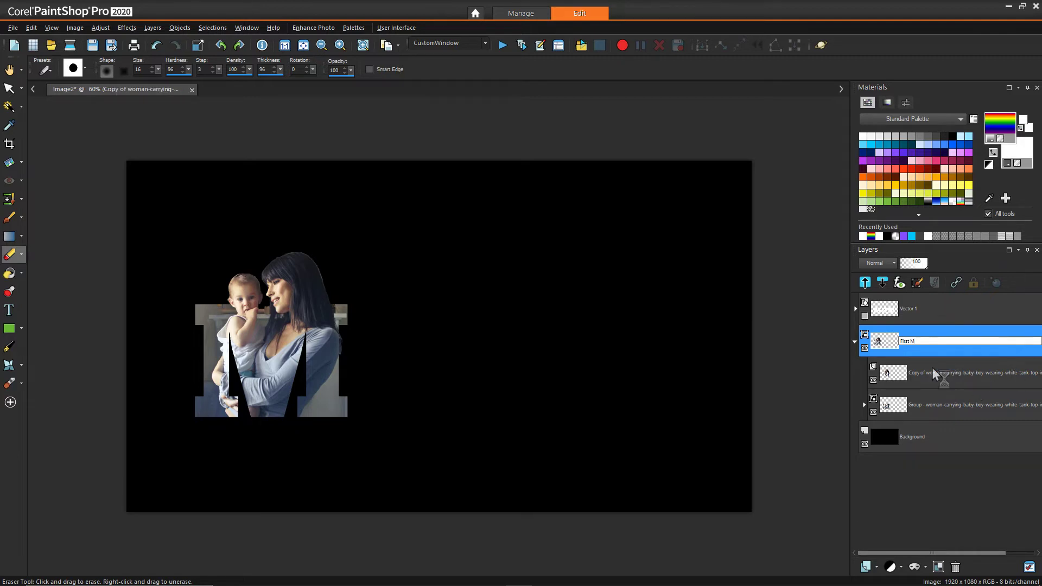
click(895, 567)
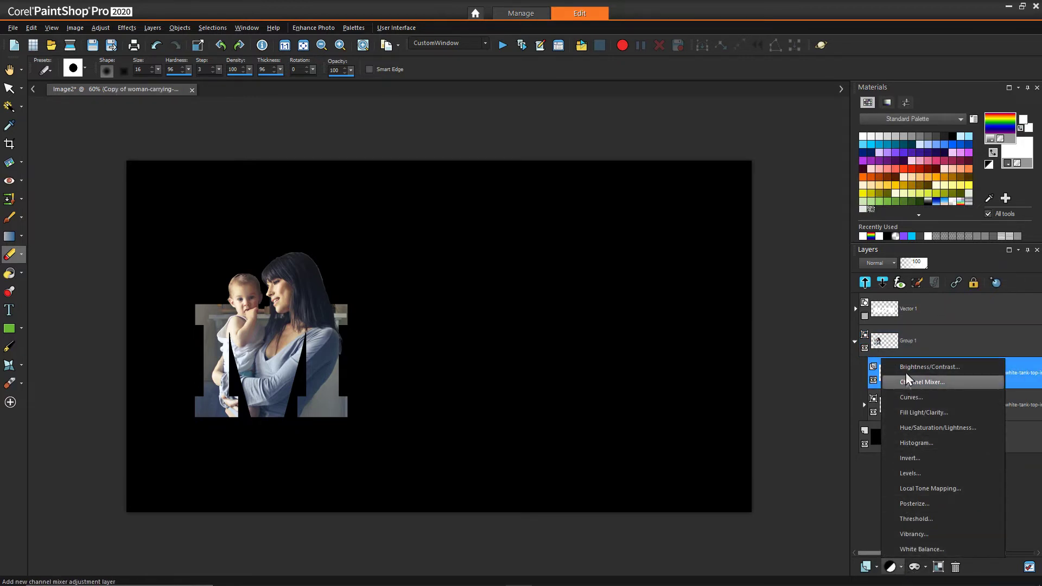
Add a Levels adjustment layer with input values 29, 142 and 255 to the first M photo
click(922, 473)
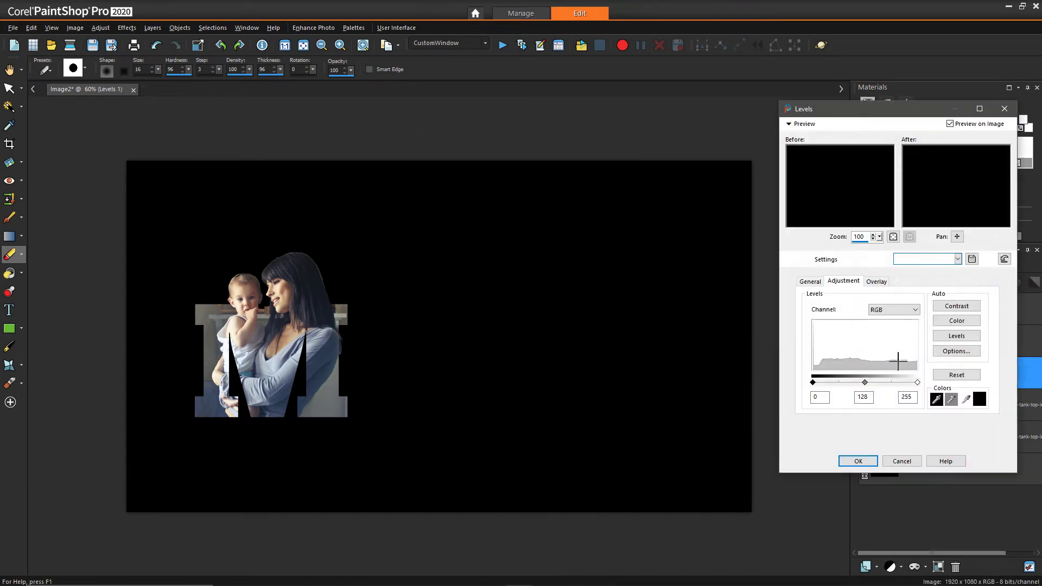
drag(885, 114, 687, 152)
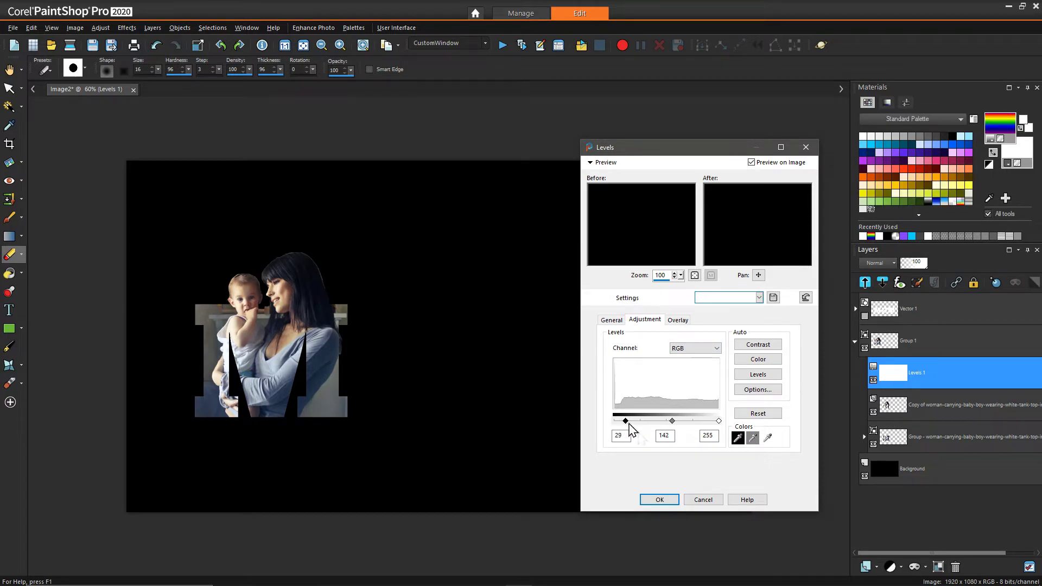
click(659, 499)
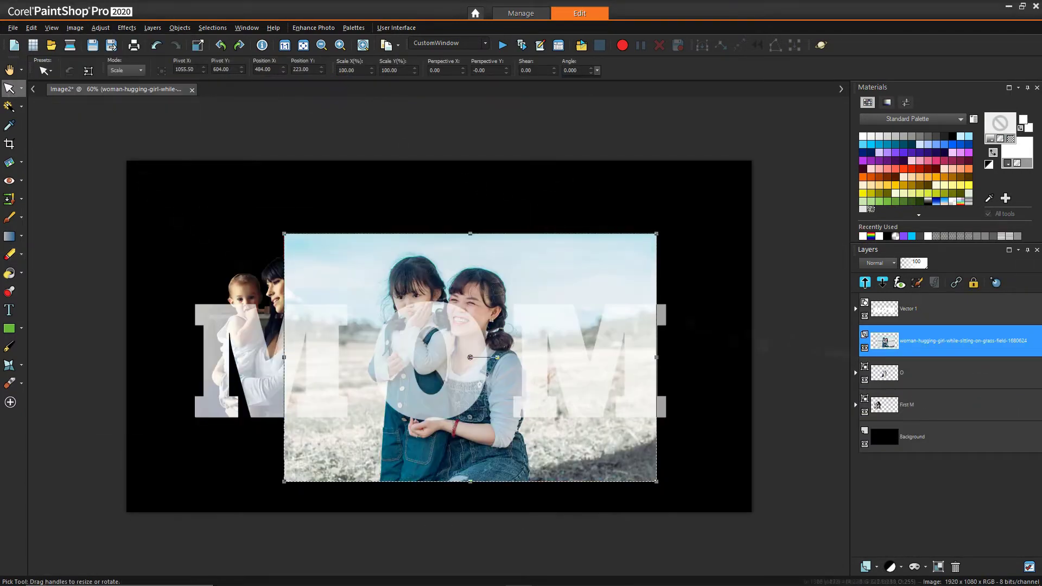
Resize the new mother-and-child photo placed over the O letter
drag(750, 482, 803, 485)
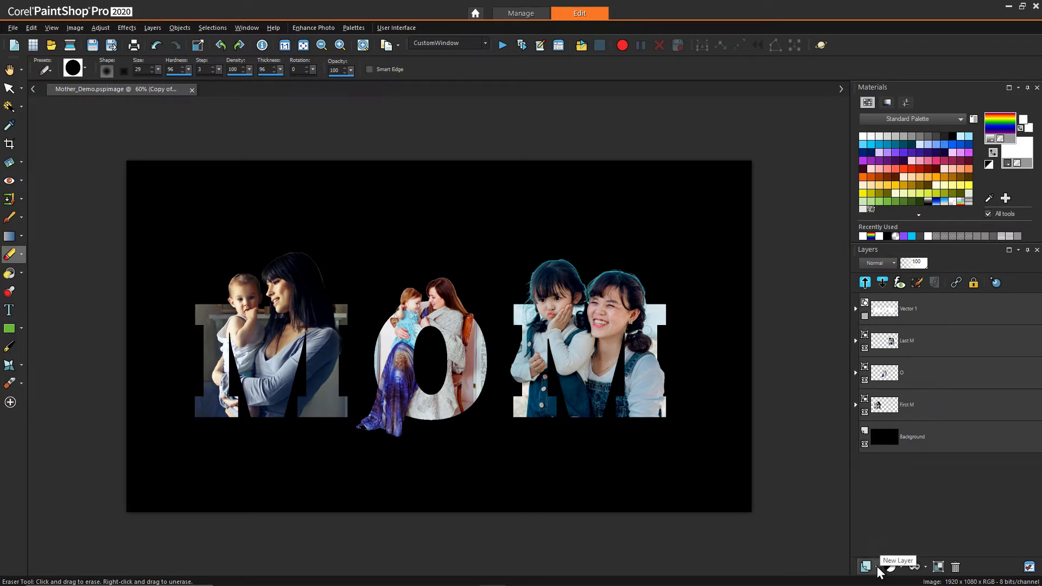
click(910, 337)
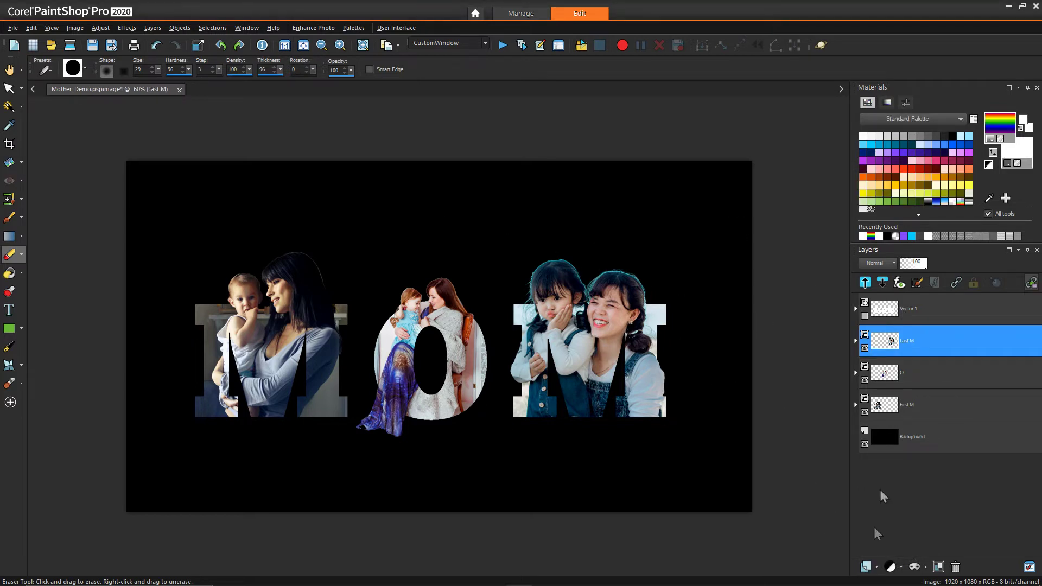
Gather the Last M, O and First M groups into a new layer group
click(877, 568)
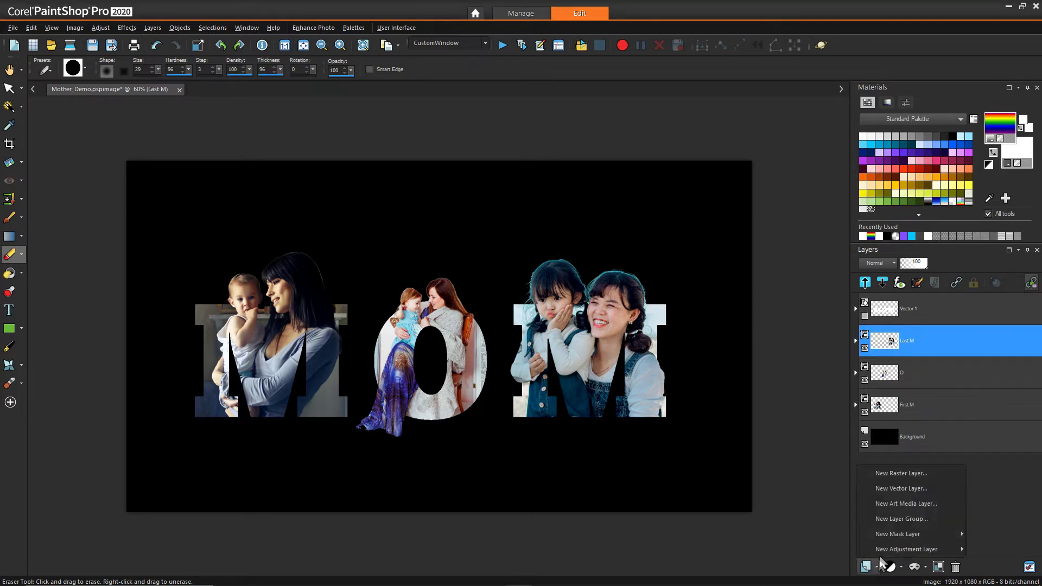
click(891, 516)
mouse_move(919, 405)
mouse_down()
mouse_move(921, 390)
mouse_move(917, 429)
mouse_move(919, 409)
mouse_up()
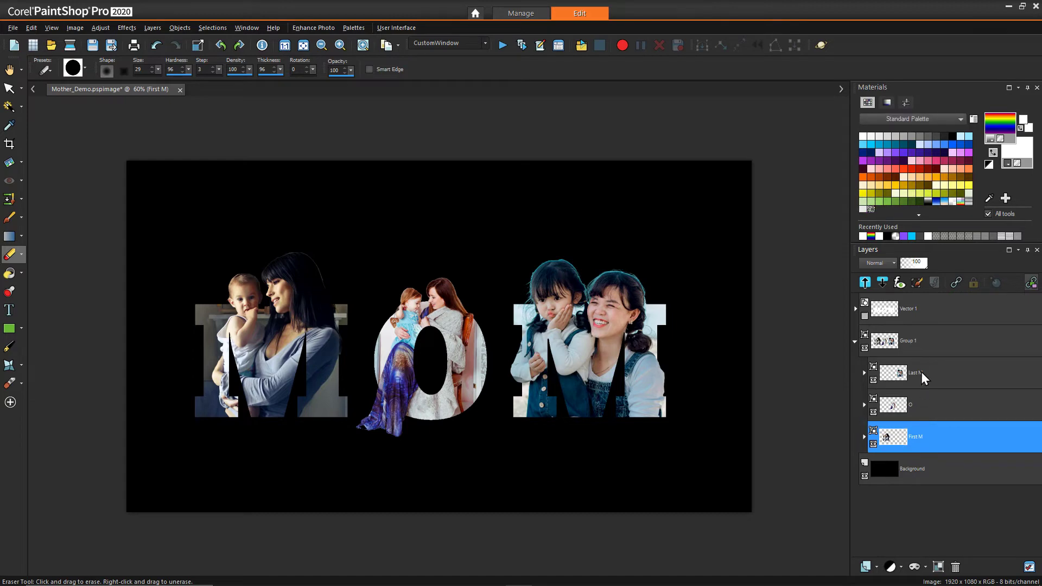
click(922, 378)
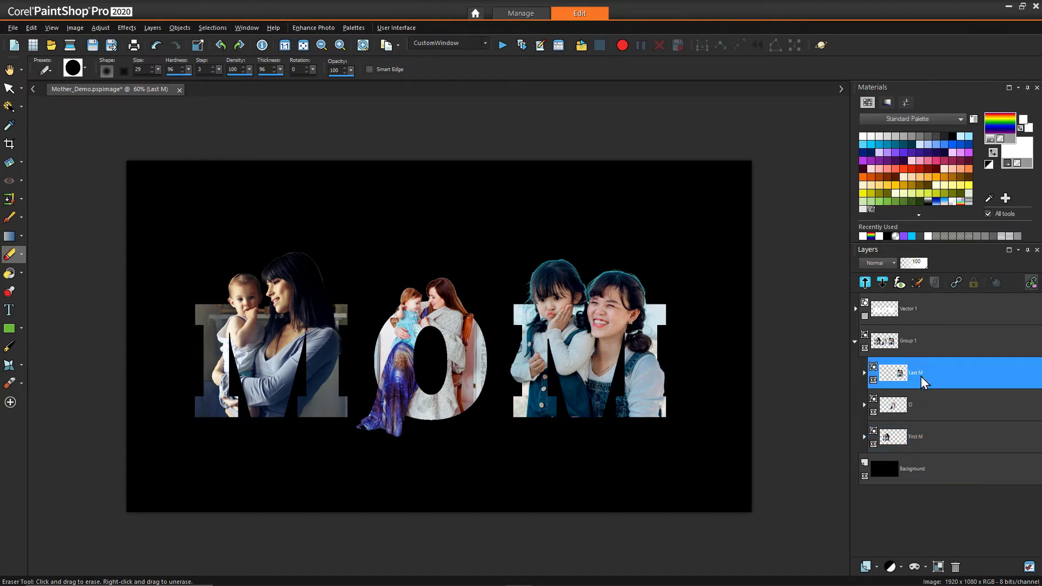
Add a Hue/Saturation/Lightness adjustment layer with saturation at -100
click(901, 568)
click(923, 429)
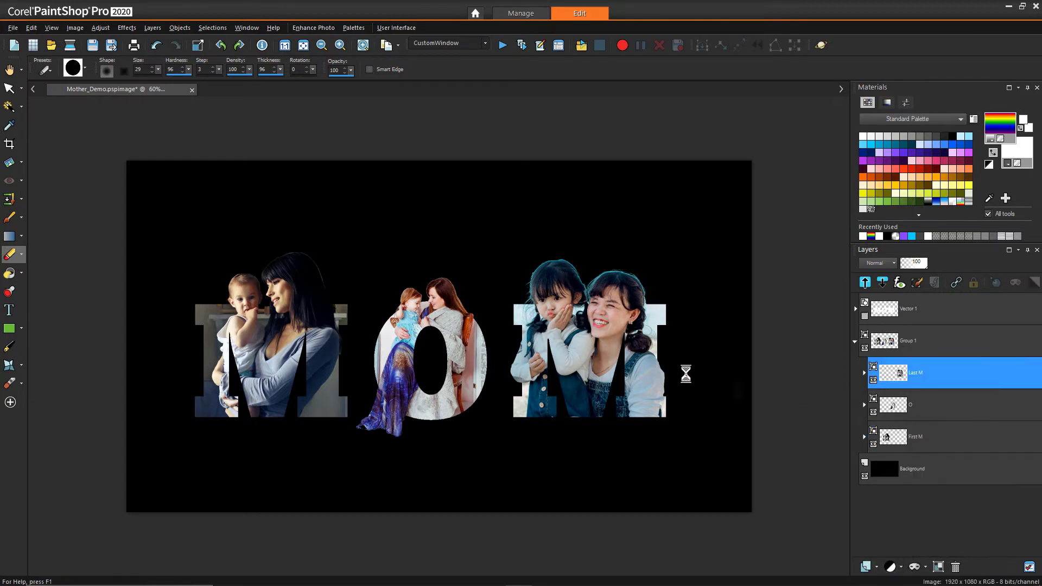
drag(676, 418, 679, 453)
drag(733, 173, 649, 200)
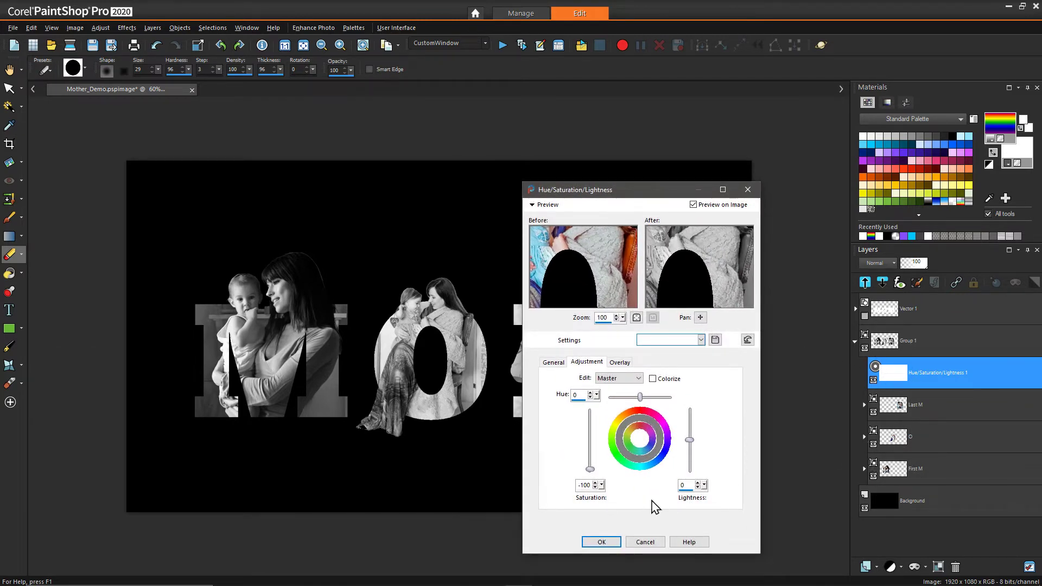
Apply the -100 saturation adjustment so the MOM photos turn black and white
click(596, 544)
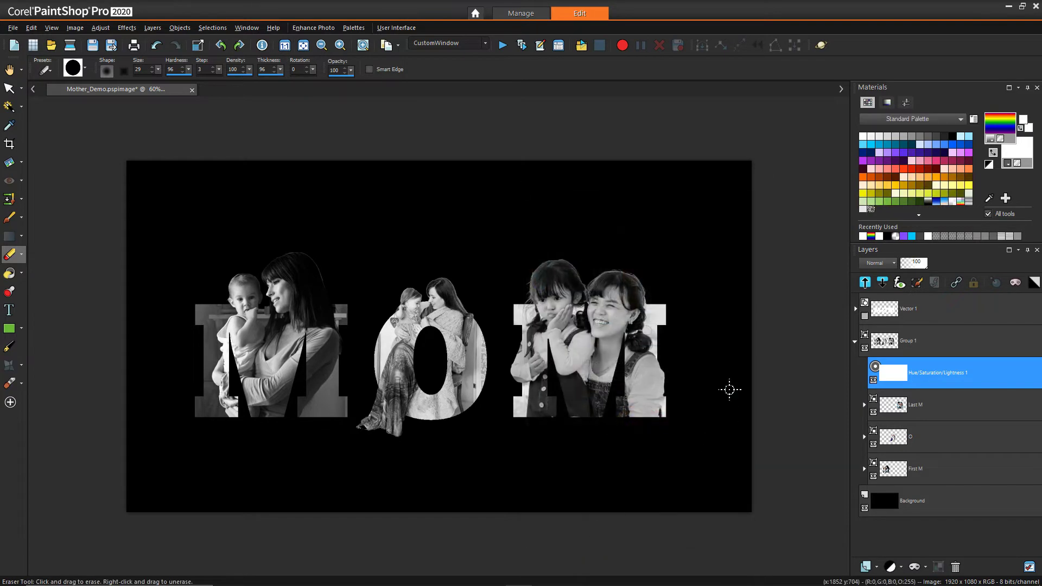
click(864, 405)
Confirm the Last M photo's Levels 2 adjustment at black point 29, midtone 146
right_click(933, 437)
click(914, 260)
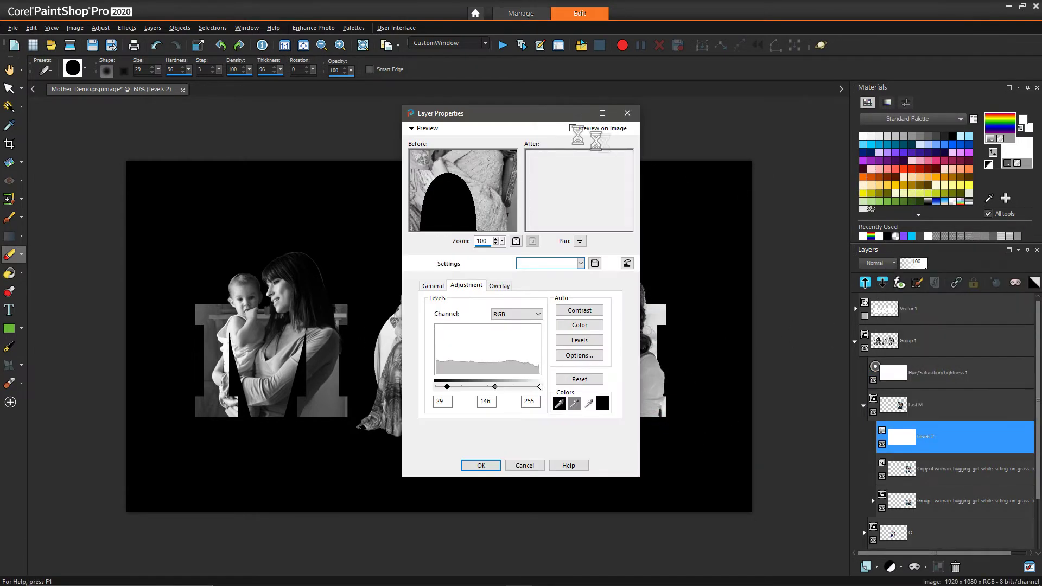
drag(542, 113, 838, 129)
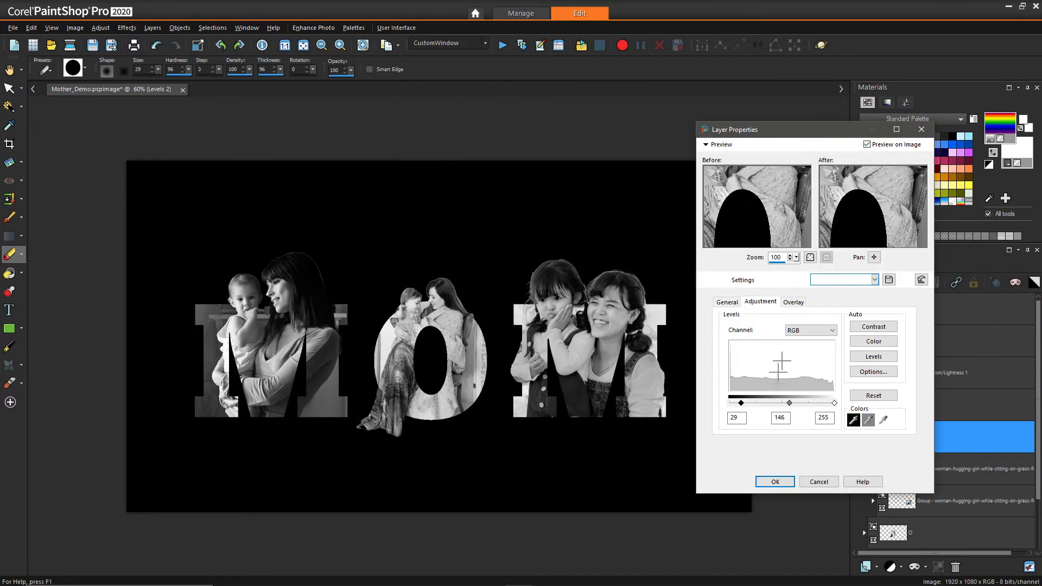
click(776, 481)
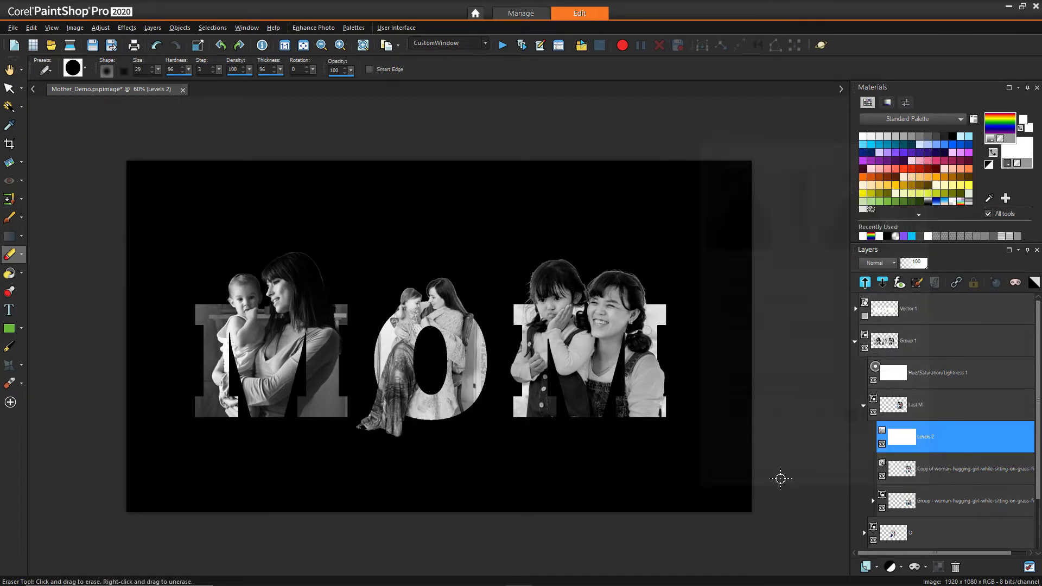
click(864, 406)
Add a Levels adjustment to the O photo with black point 30 and midtone 142
click(865, 437)
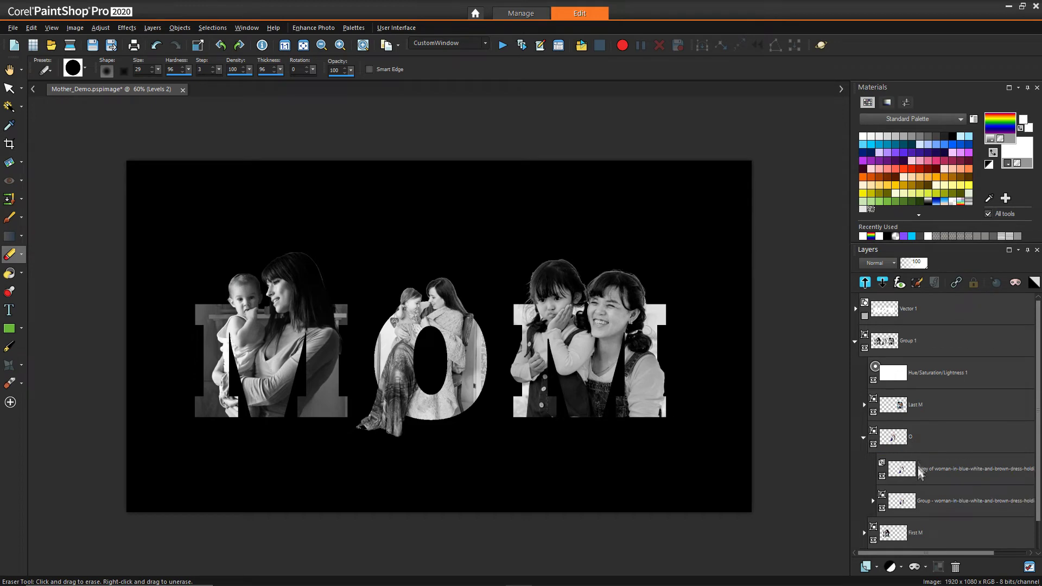
click(923, 468)
click(901, 567)
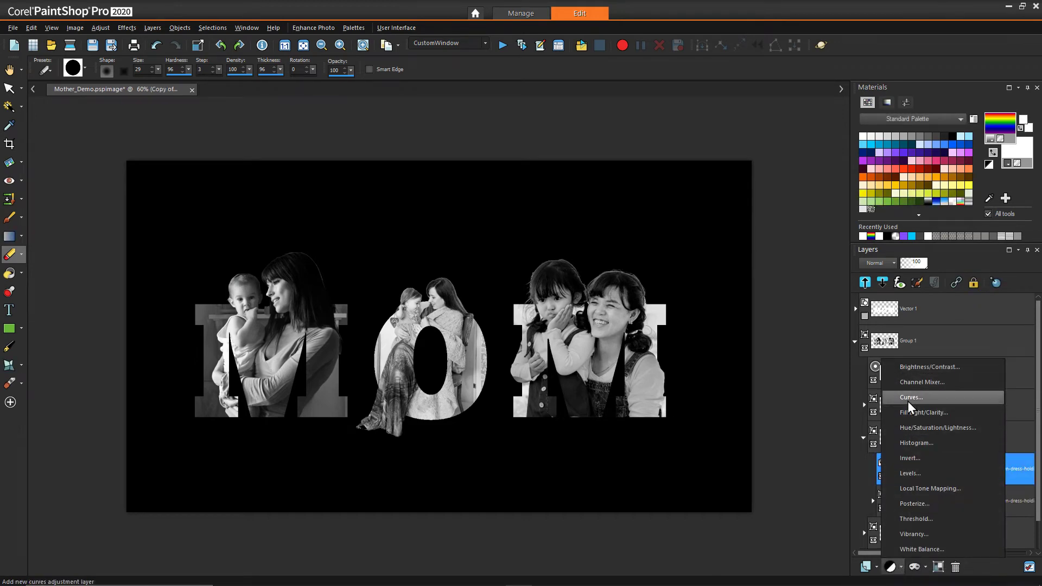
click(910, 474)
drag(359, 163, 687, 159)
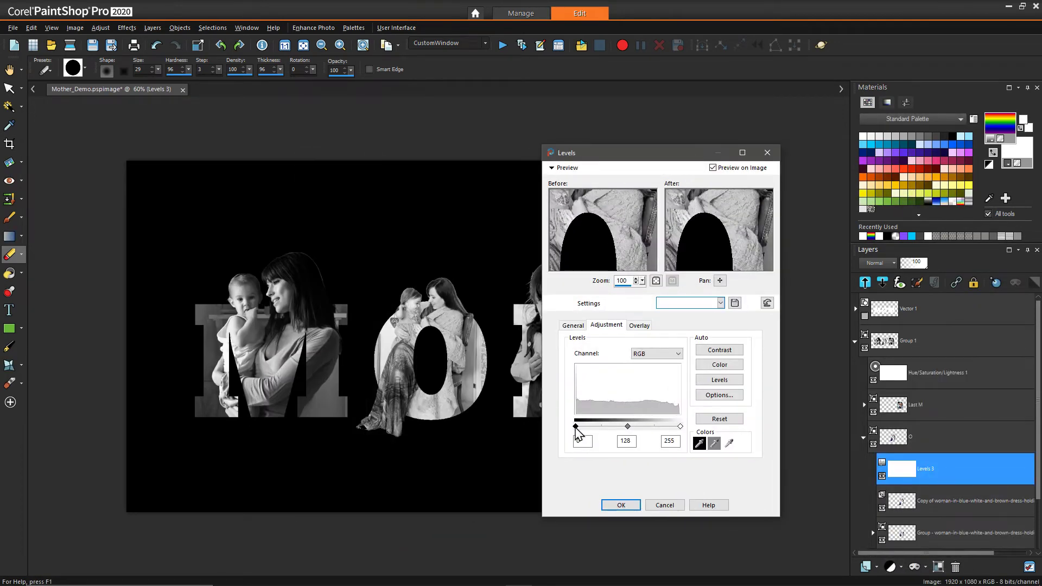
drag(578, 426, 588, 430)
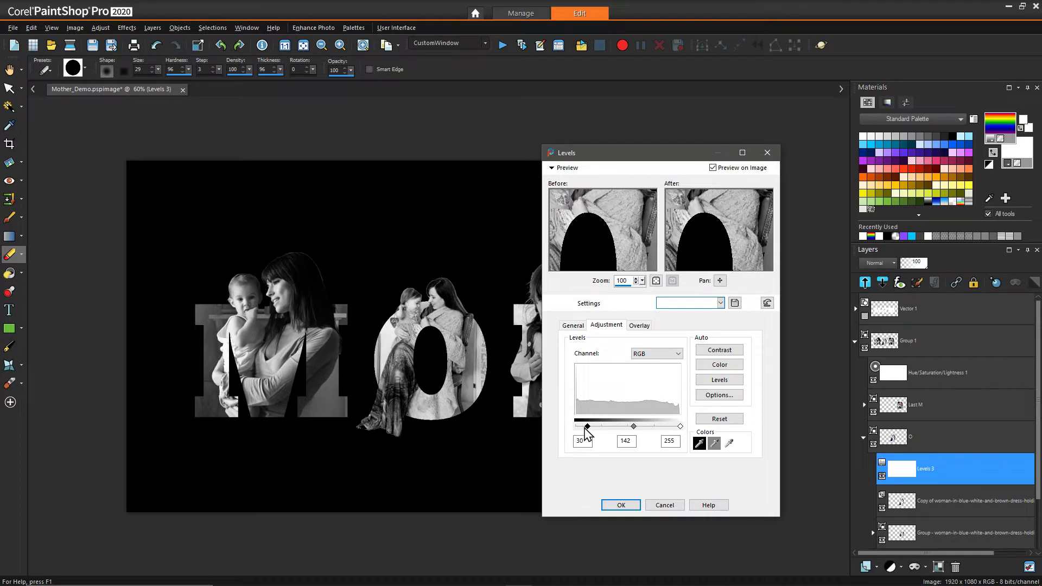
click(621, 504)
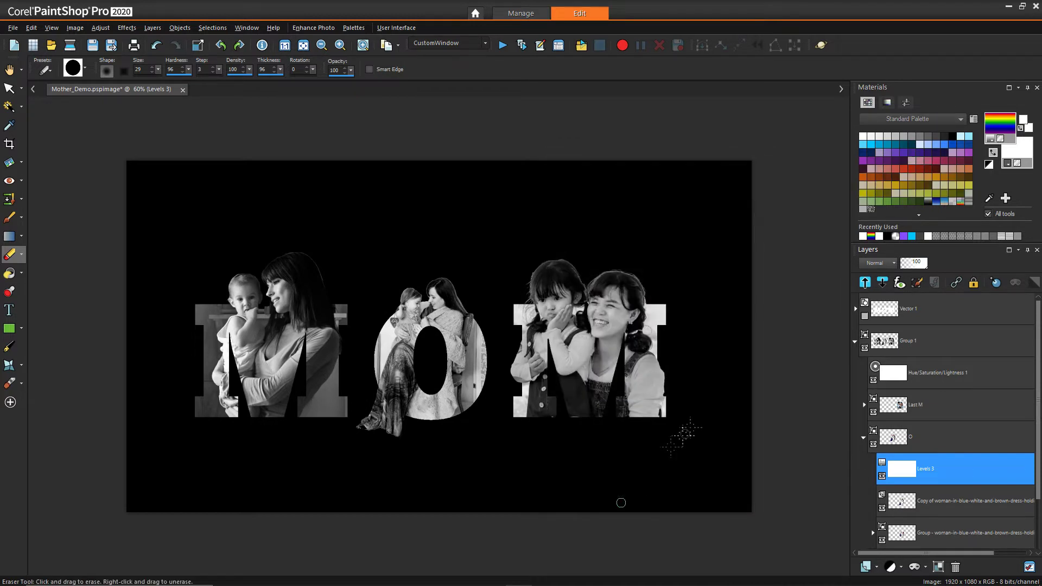
click(864, 439)
click(856, 342)
Add a new raster layer directly above the Background layer
click(907, 379)
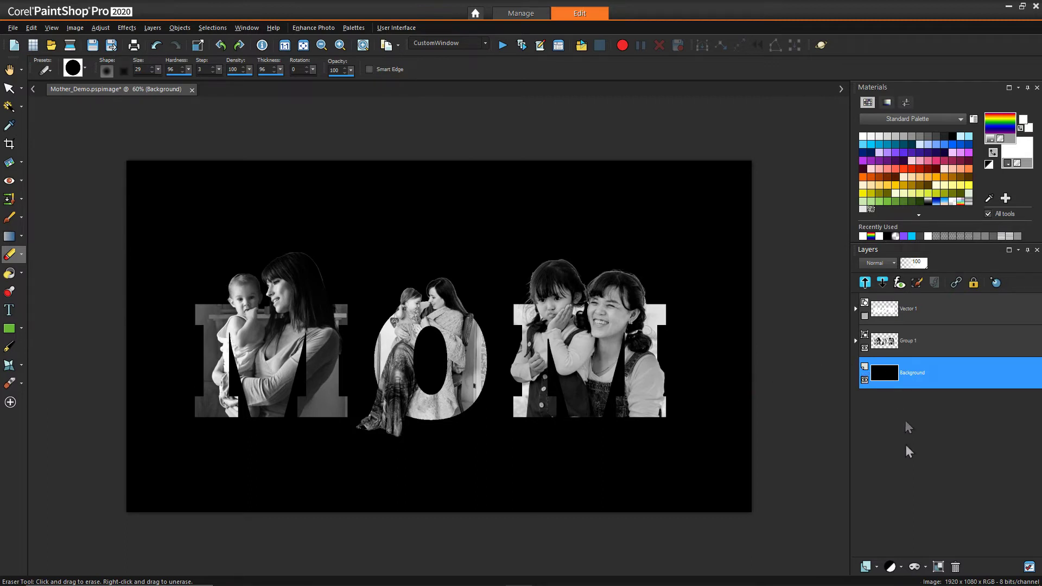
click(876, 567)
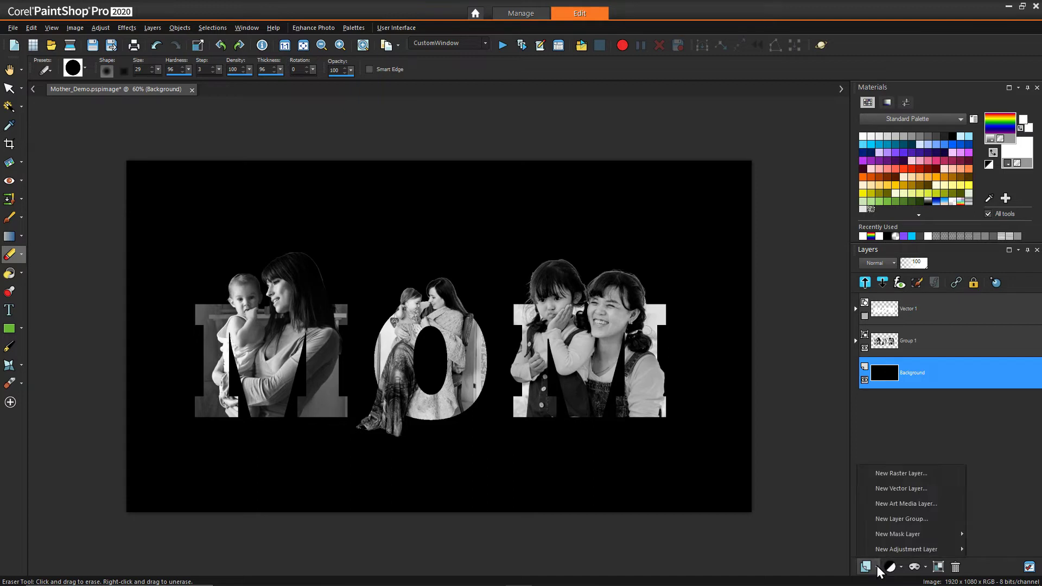
click(881, 473)
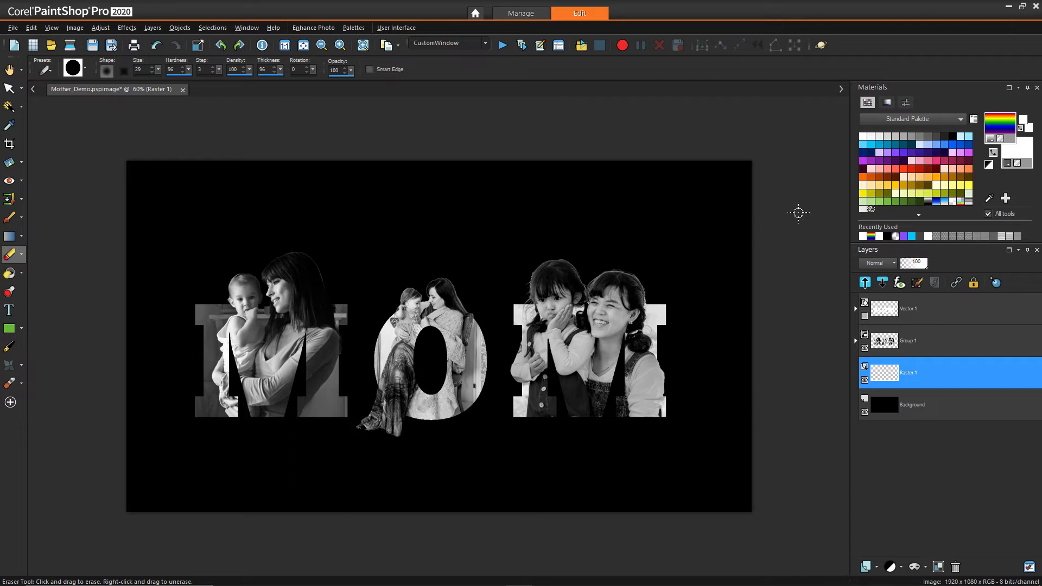
Set the foreground material to the dark red Velvet gradient with Hatch fine texture at angle 358
click(1005, 123)
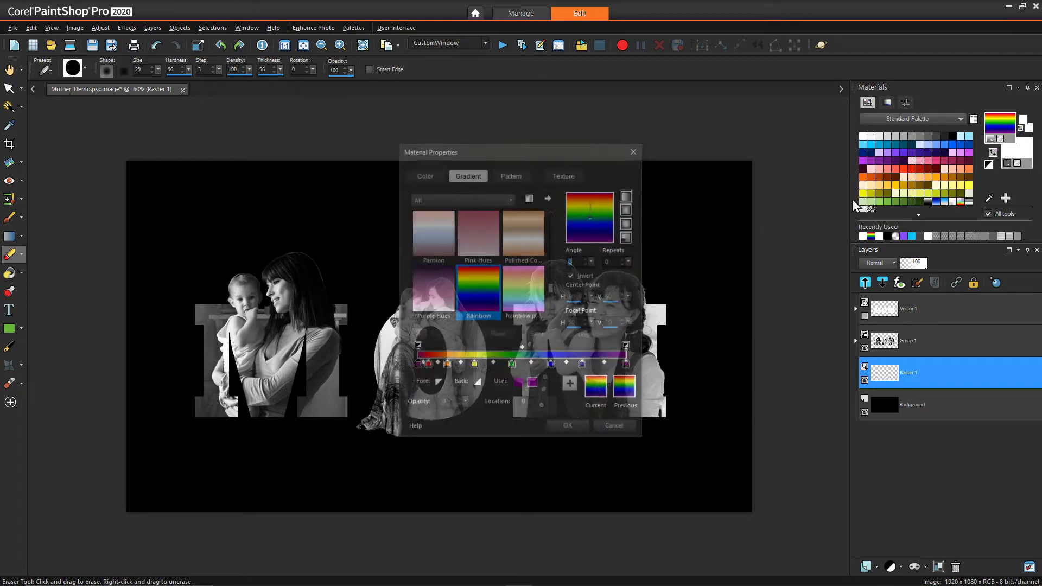
drag(551, 287, 561, 312)
click(521, 283)
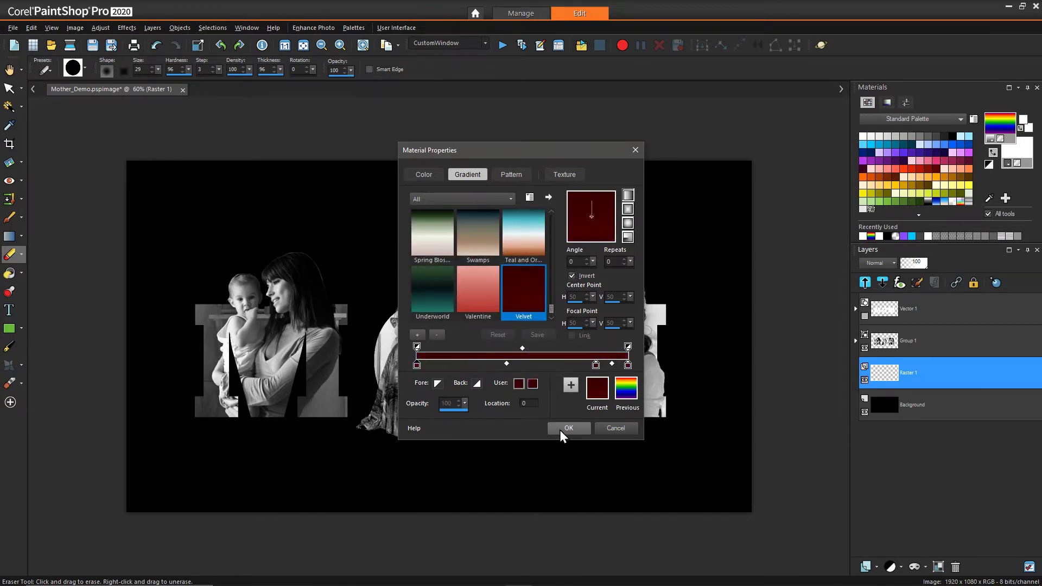
click(565, 174)
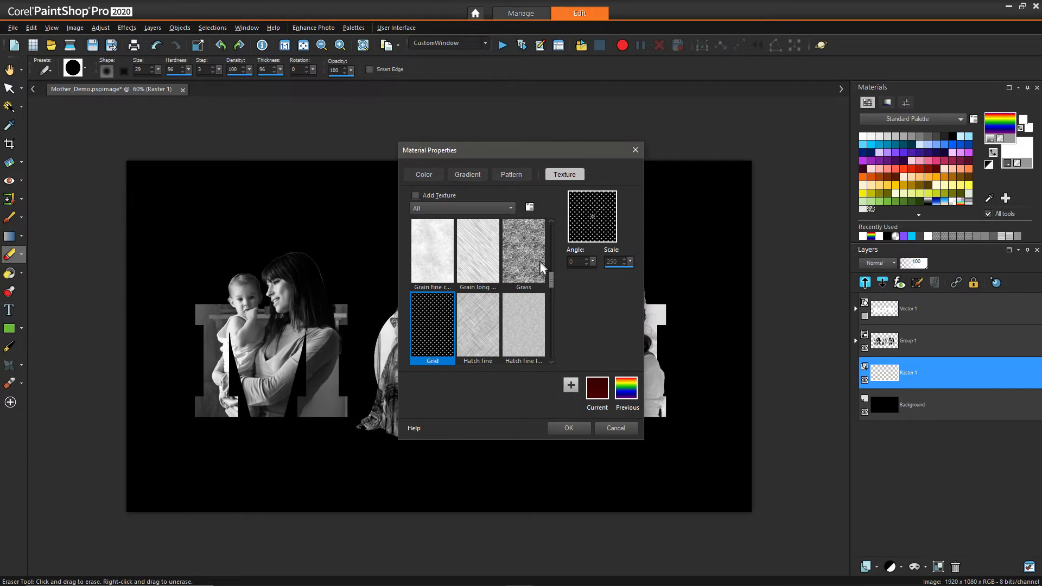
click(442, 266)
click(483, 332)
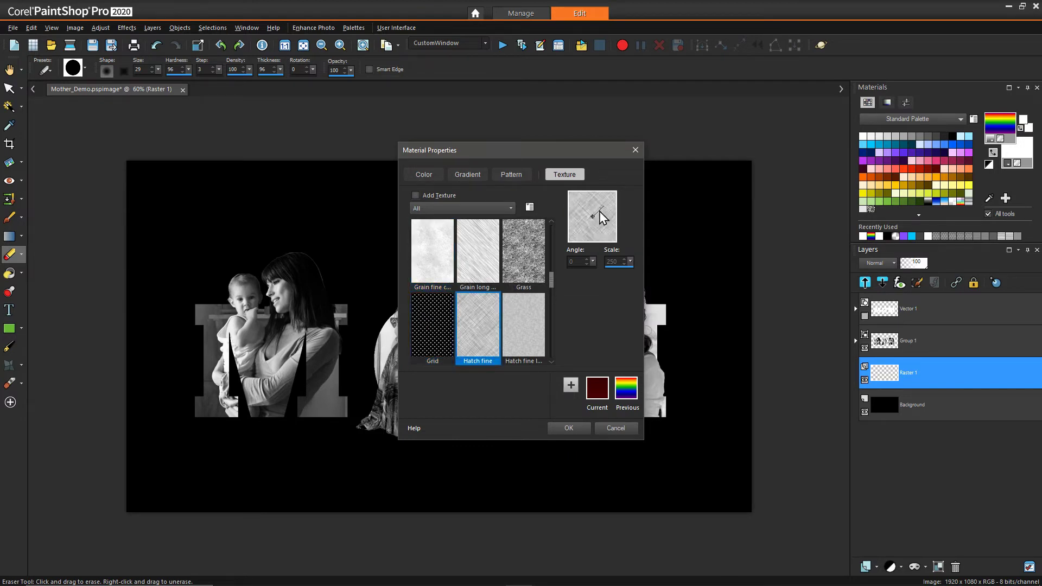
click(439, 196)
drag(591, 204, 593, 191)
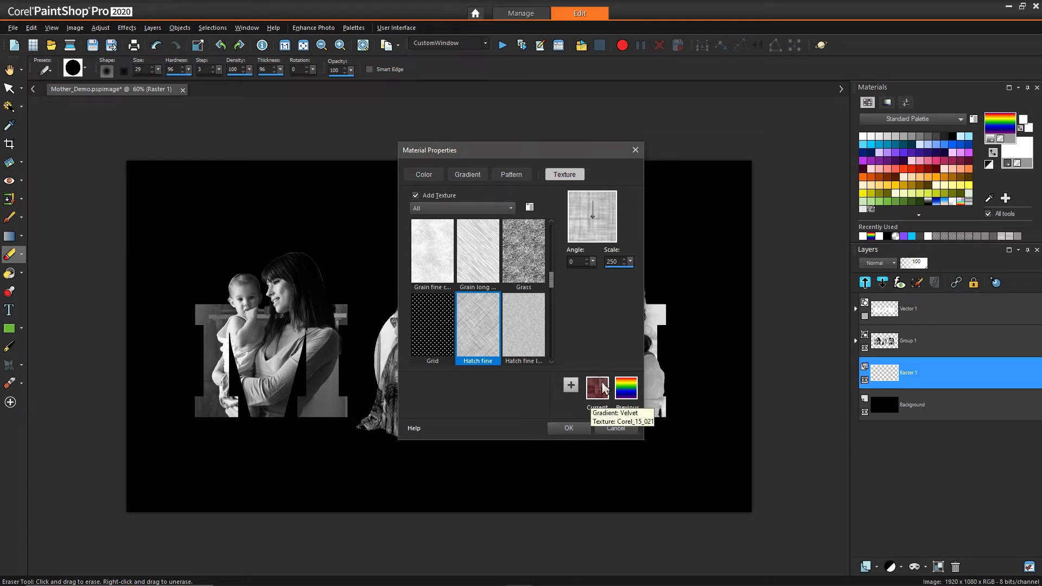
click(568, 428)
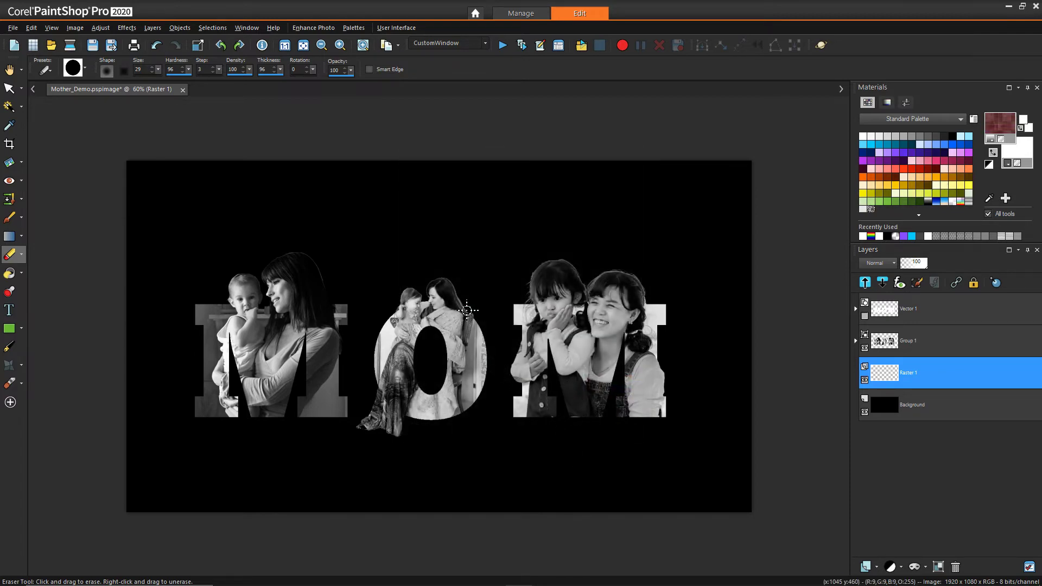
Flood-fill Raster 1 with the textured velvet, toggling the Background layer to check it
key(f)
click(464, 235)
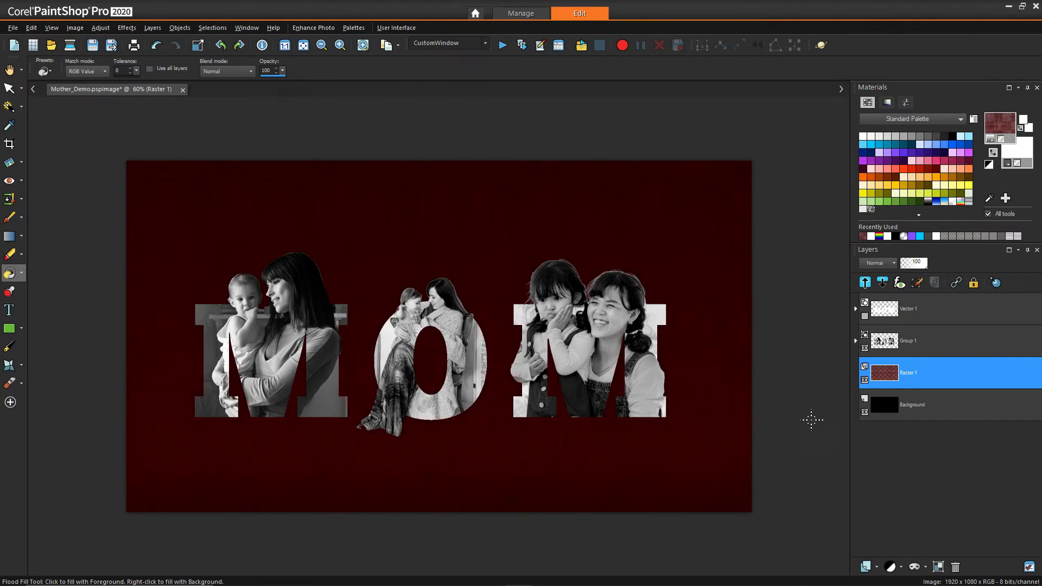
click(865, 412)
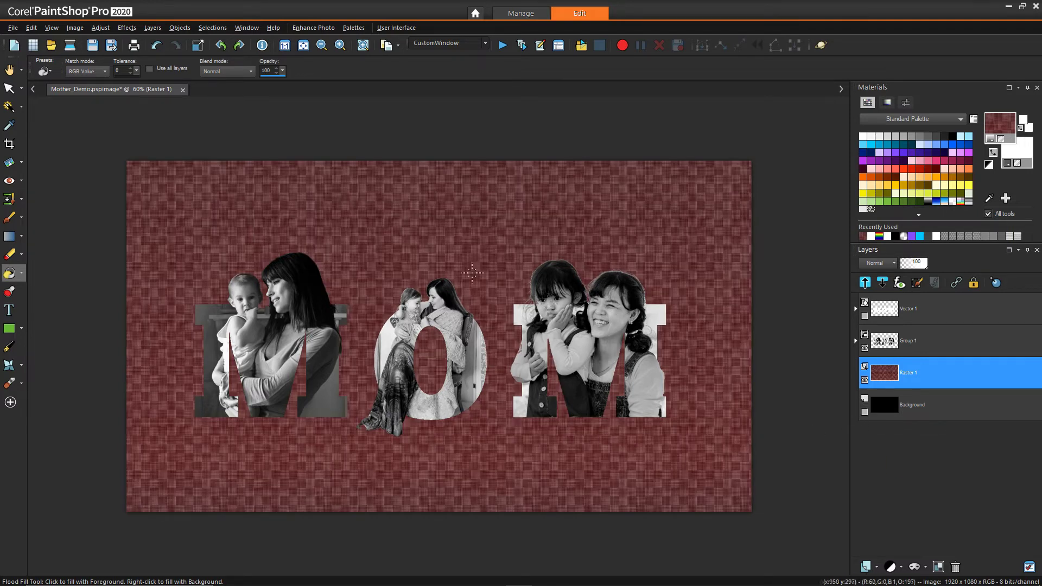
click(865, 413)
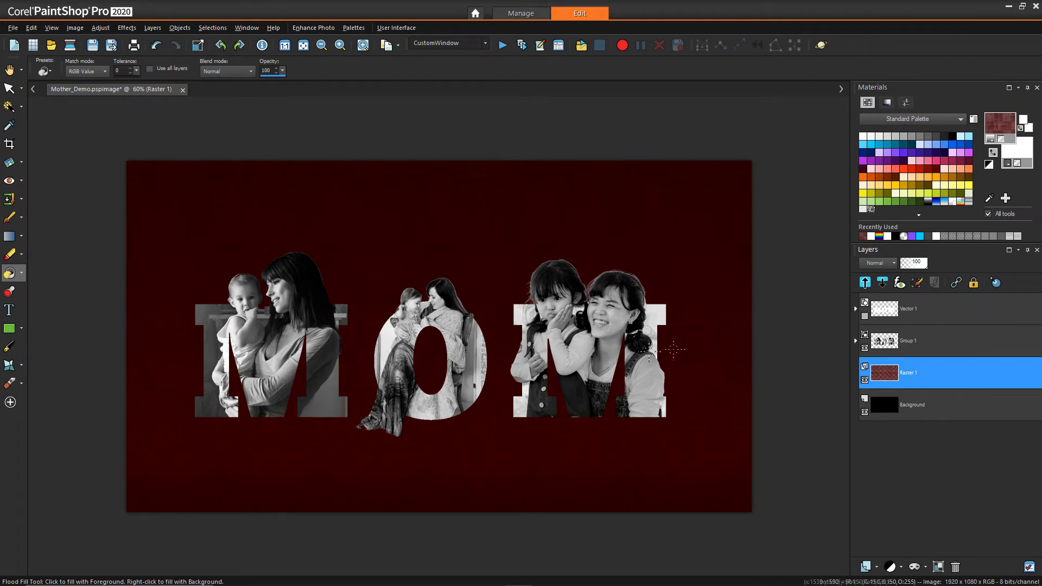
Move the Vector 1 text layer below Raster 1 and expand its contents
click(914, 311)
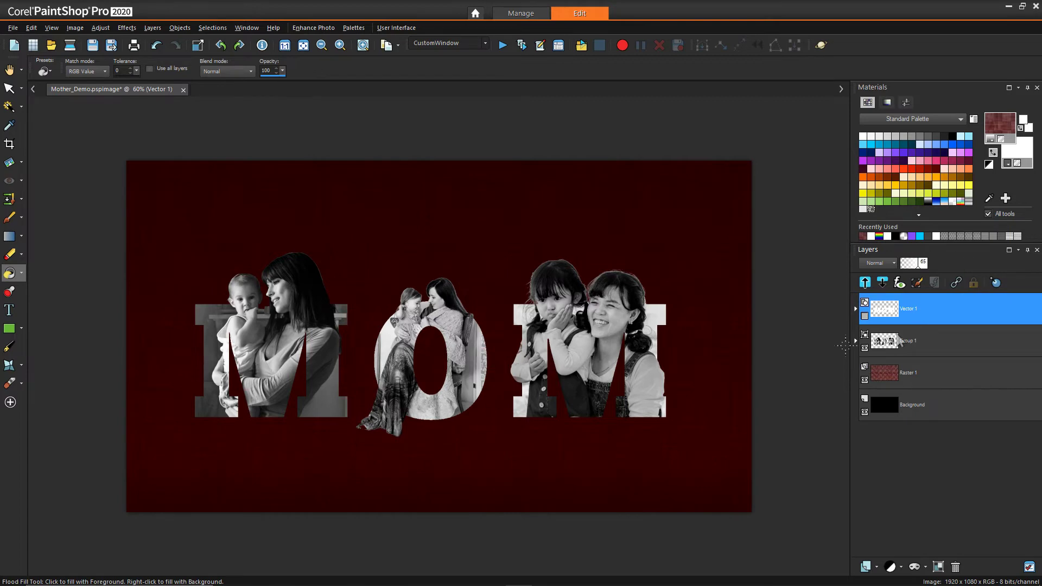
drag(867, 307, 922, 388)
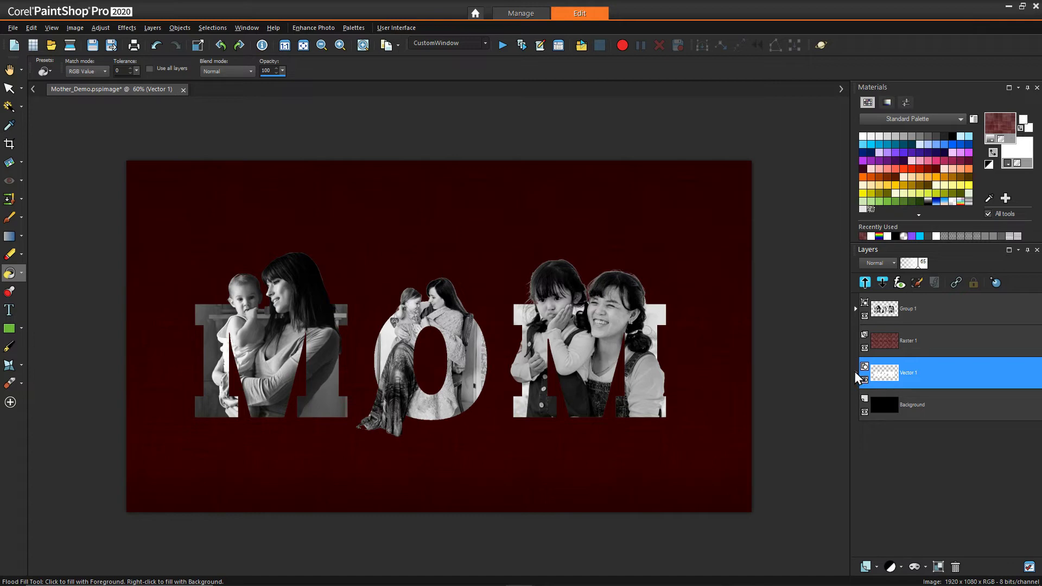
click(855, 373)
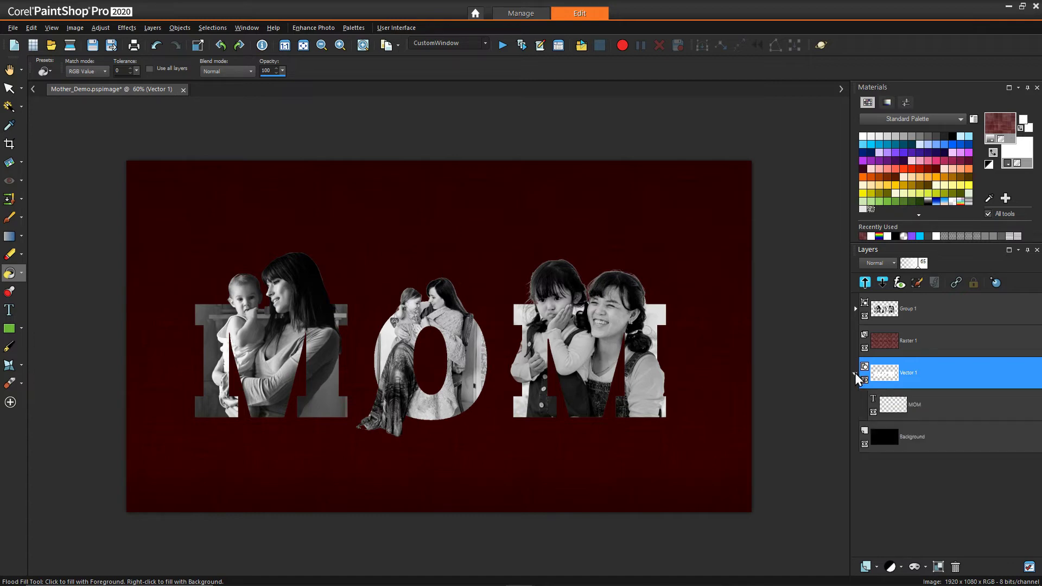
Change the MOM text fill to black from the recent materials
click(917, 415)
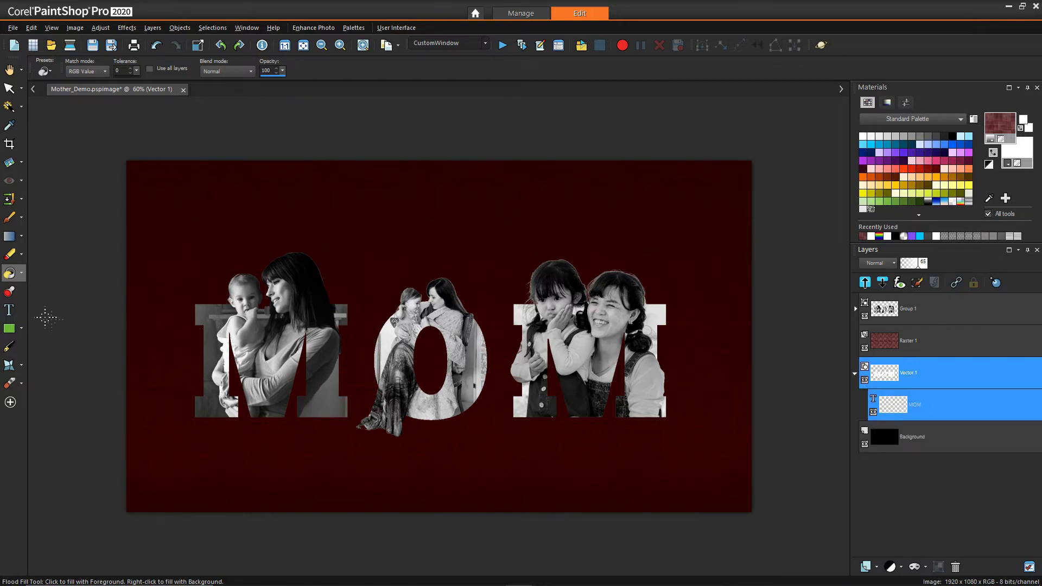
click(9, 310)
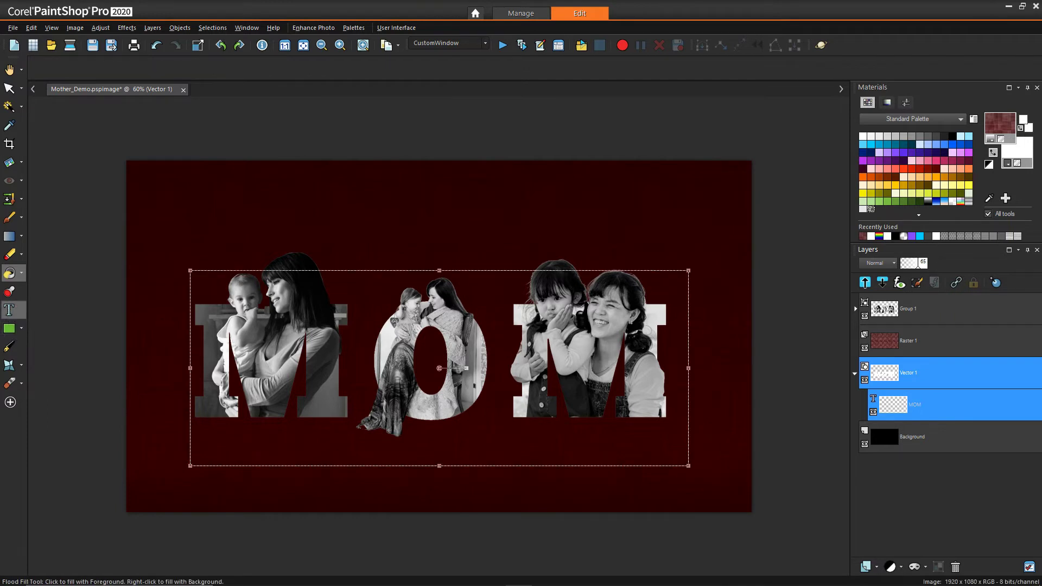
right_click(1020, 144)
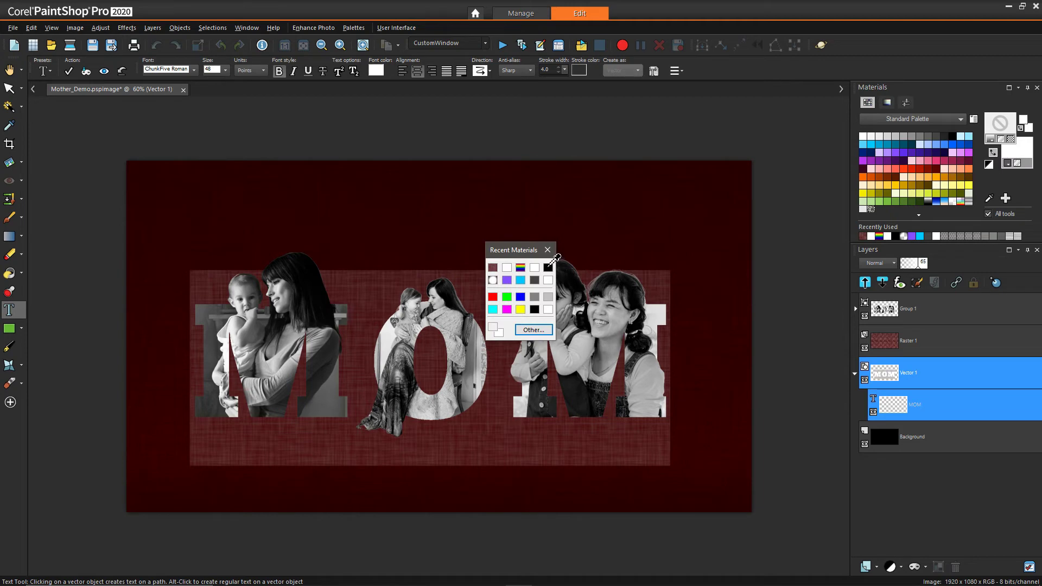
click(548, 267)
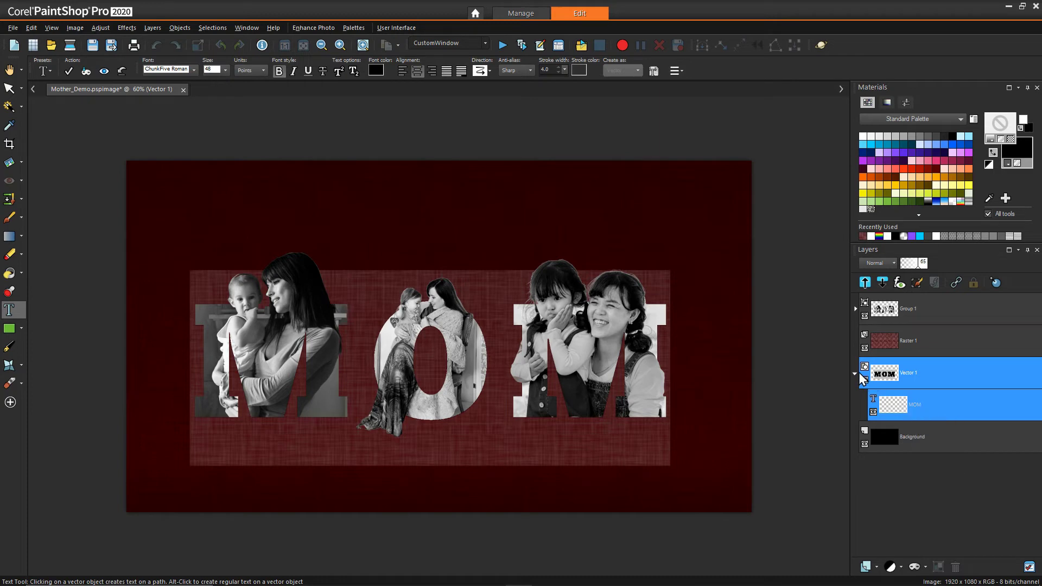
click(855, 374)
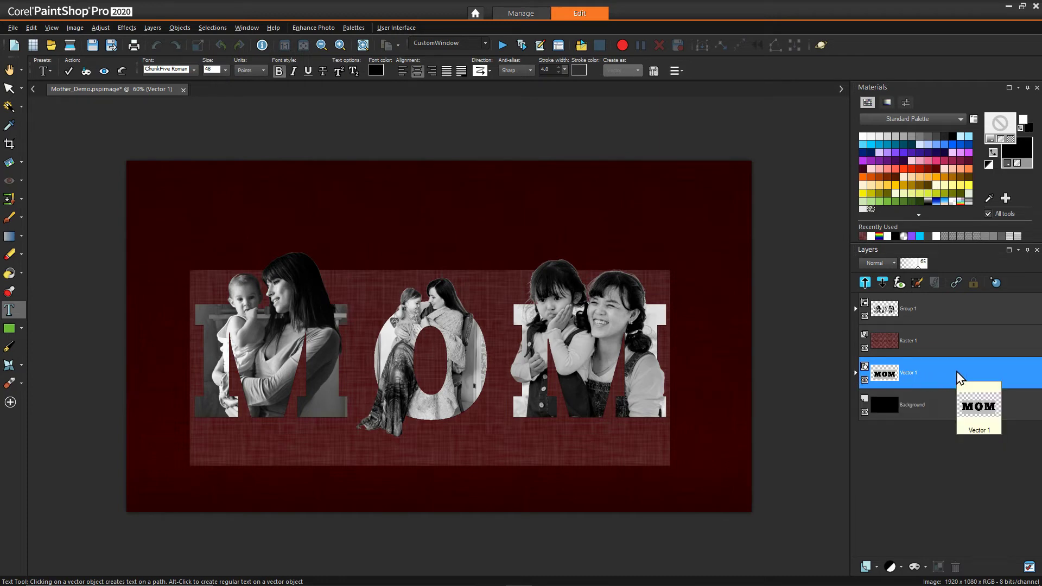
click(925, 371)
Put Vector 1 above Raster 1 and add a size-20, 80-opacity drop shadow, offset 0/0.05
drag(919, 366, 921, 325)
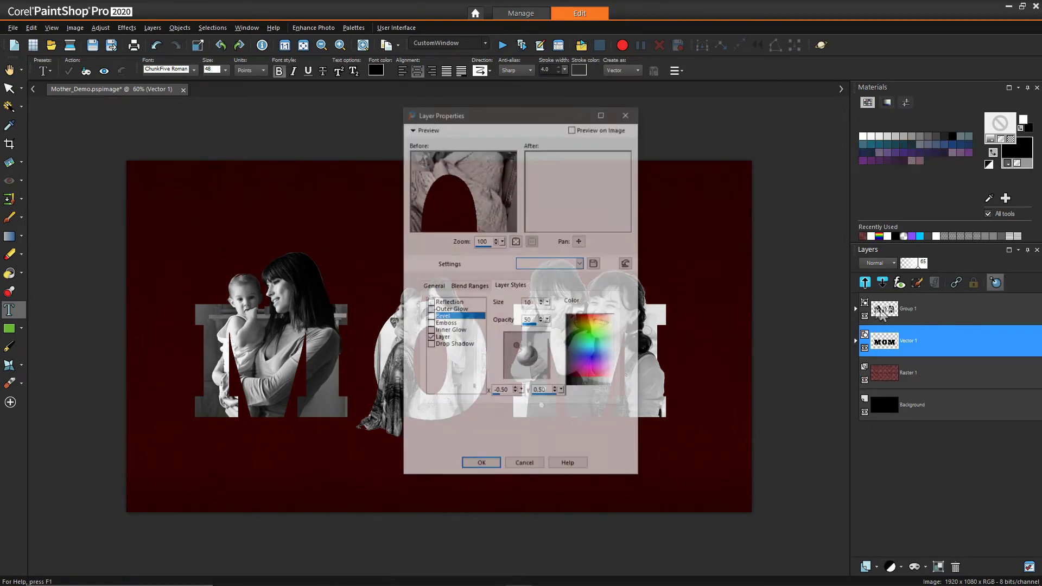
click(430, 345)
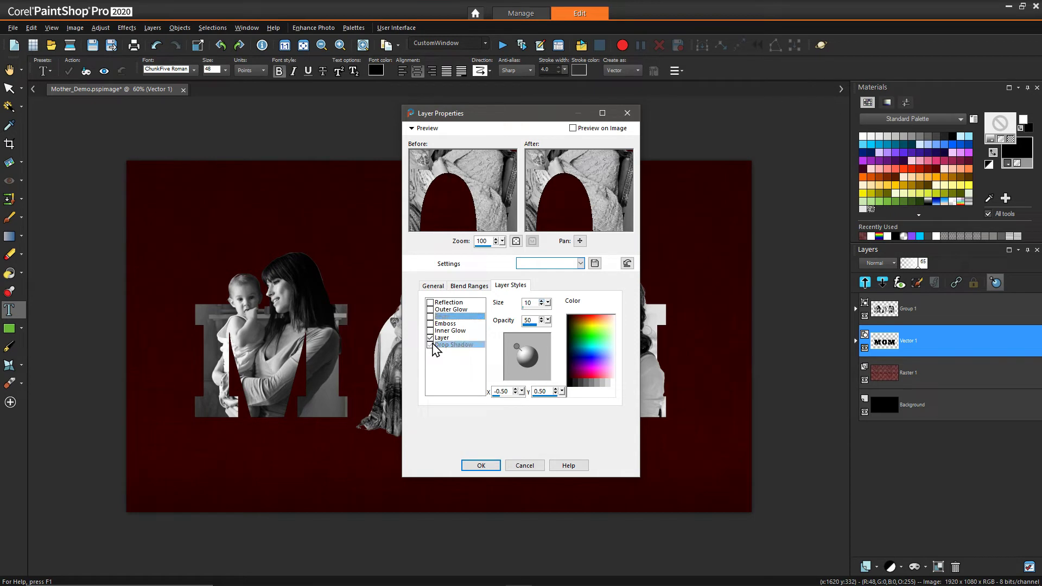
click(573, 129)
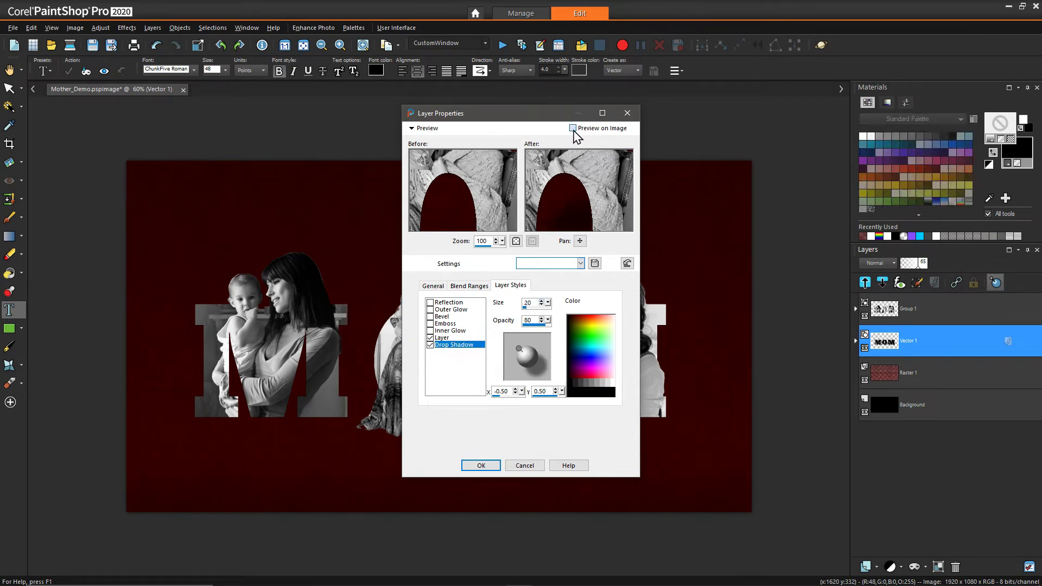
drag(511, 119, 742, 116)
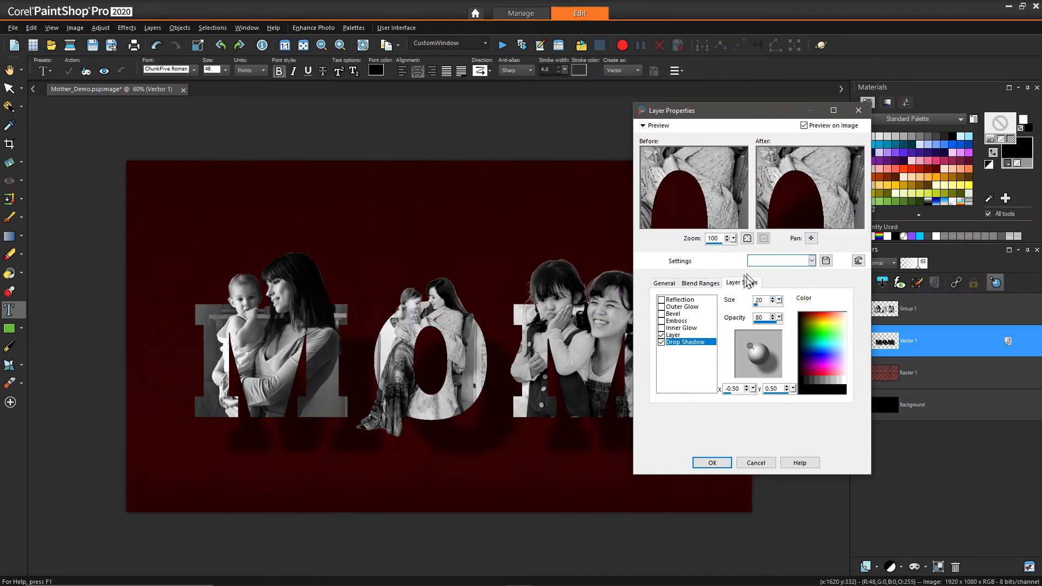
click(752, 346)
drag(751, 346, 757, 349)
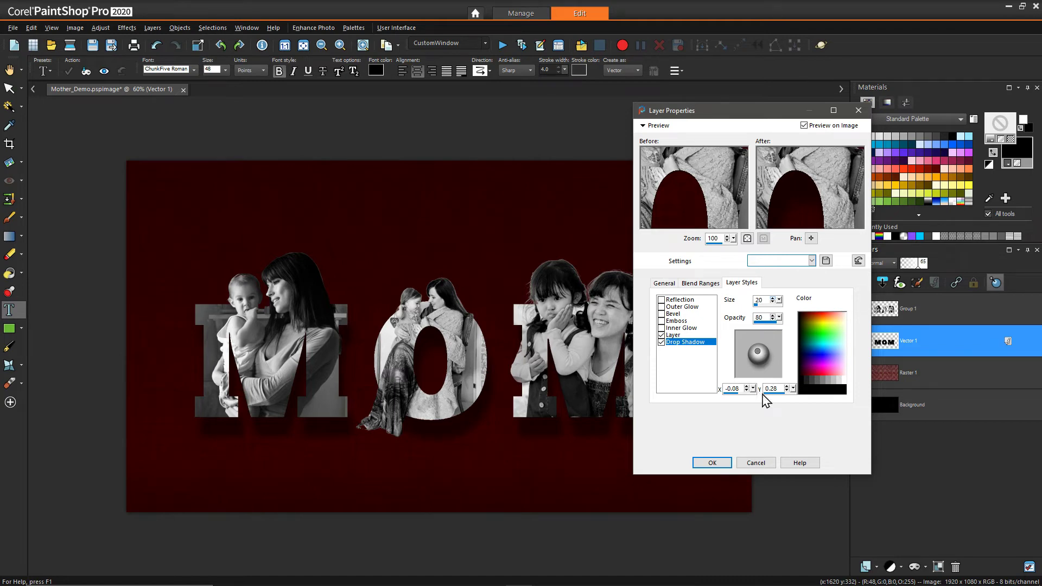
click(748, 386)
click(786, 391)
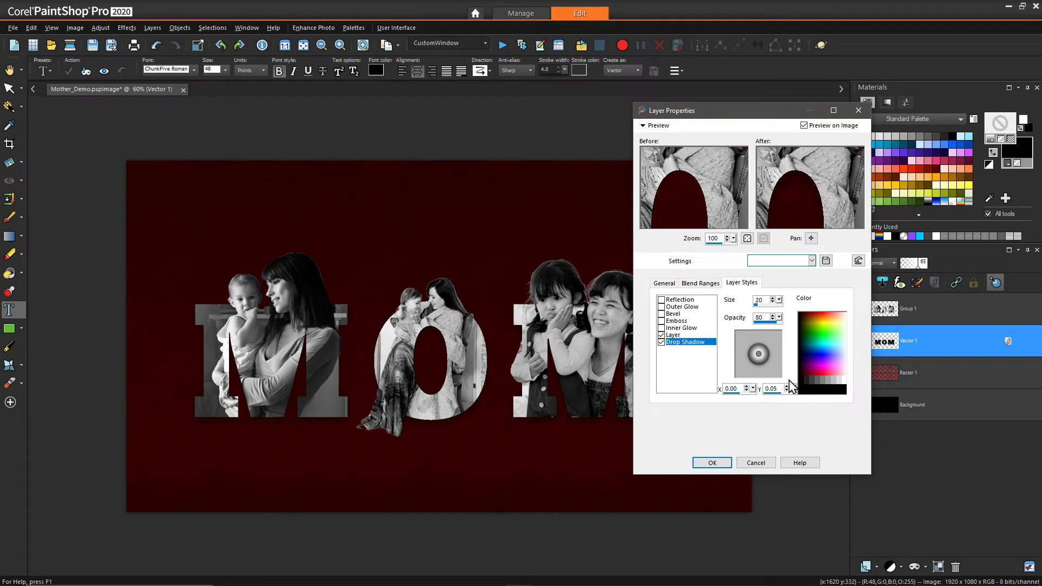
click(713, 463)
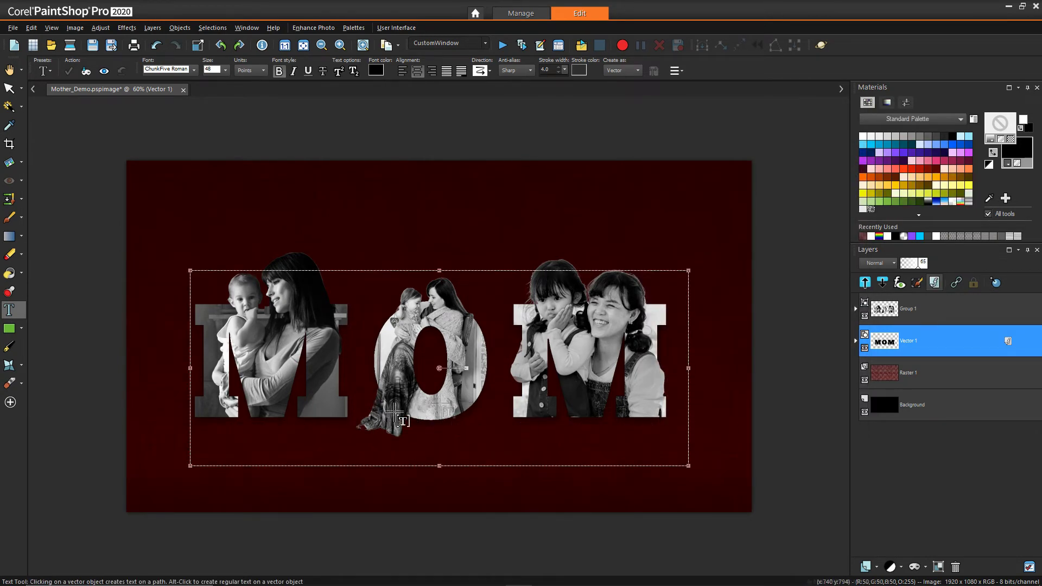
Add an empty Raster 2 layer above Raster 1
key(a)
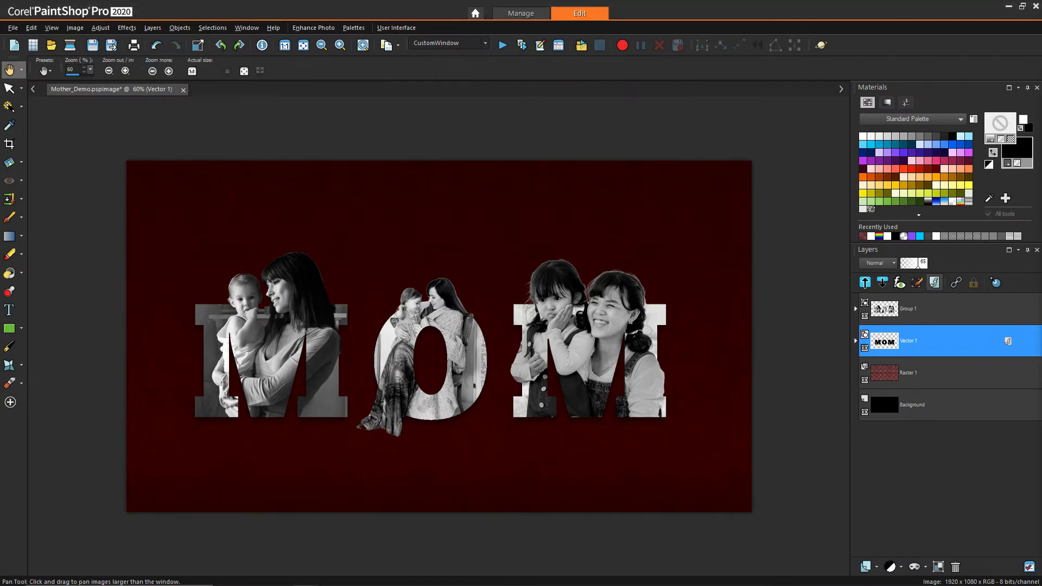
click(917, 383)
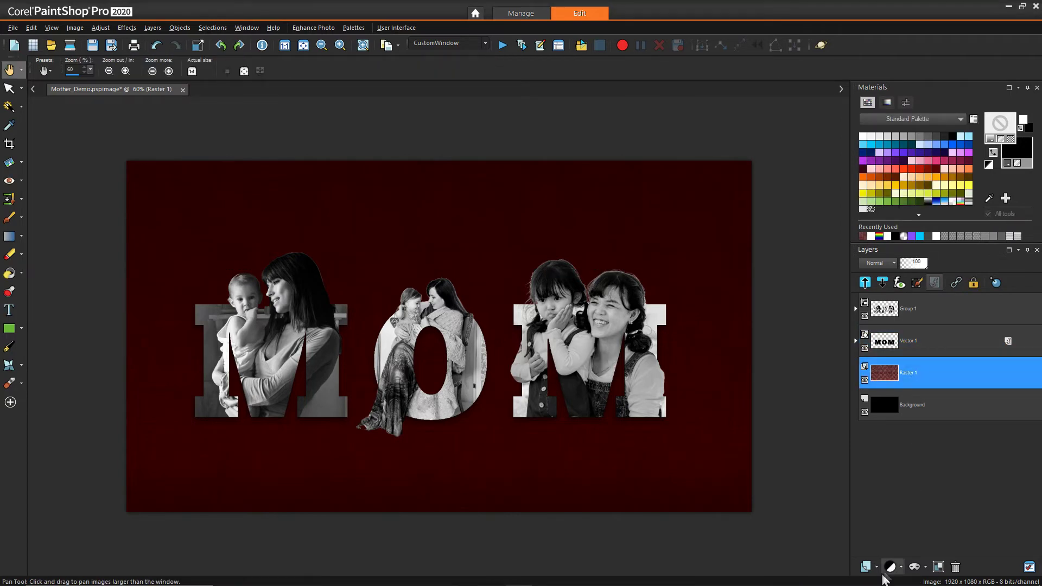
click(867, 567)
click(880, 474)
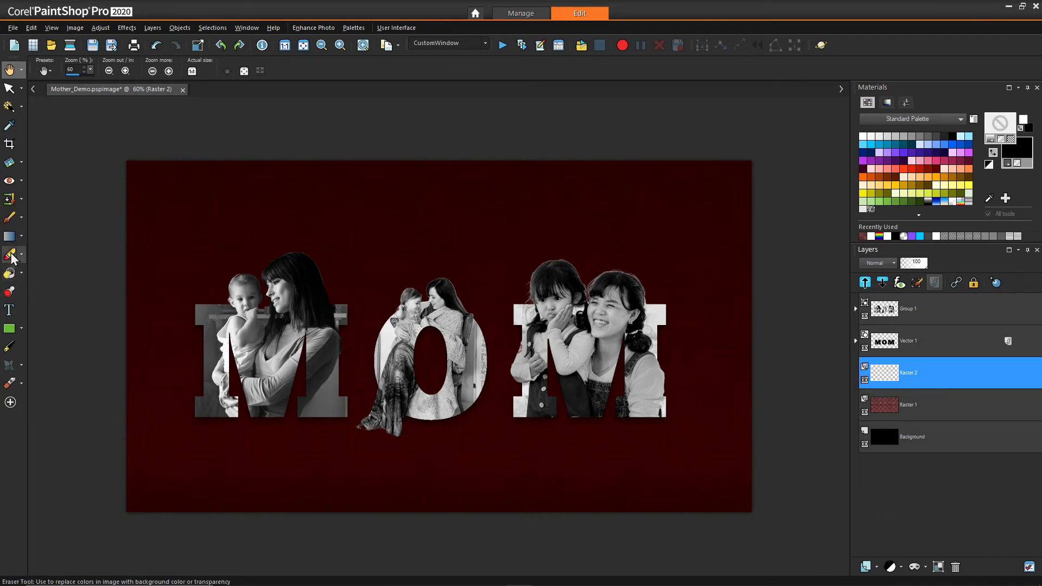
click(9, 217)
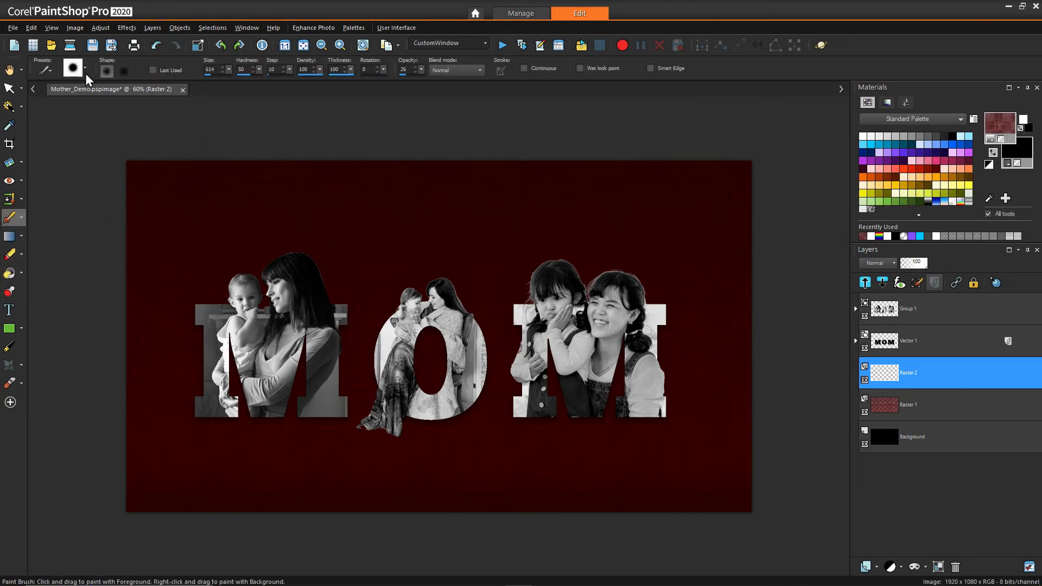
Choose the third ornamental brush tip from the Nature category
click(76, 69)
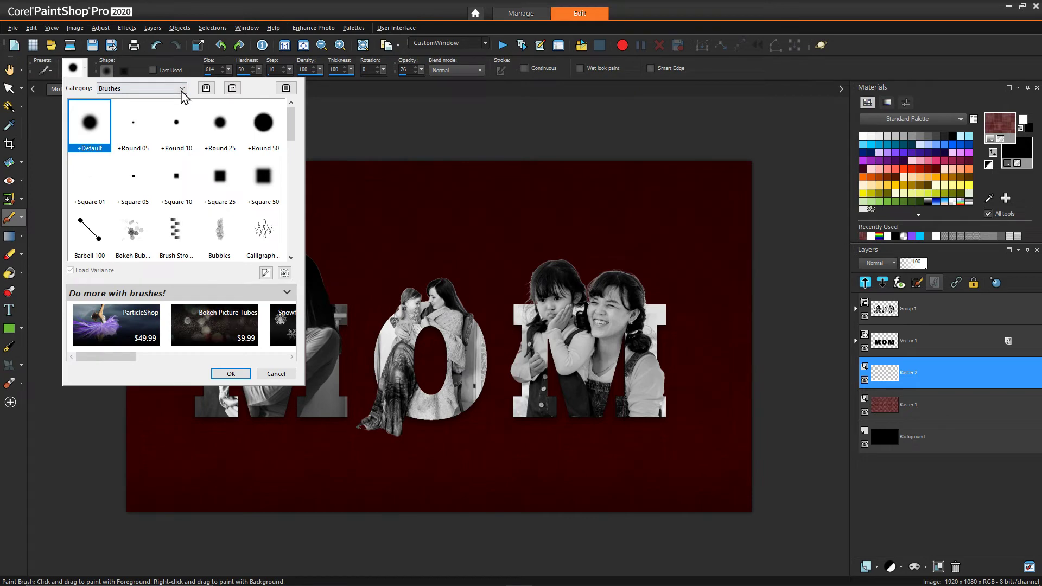
click(182, 88)
click(151, 156)
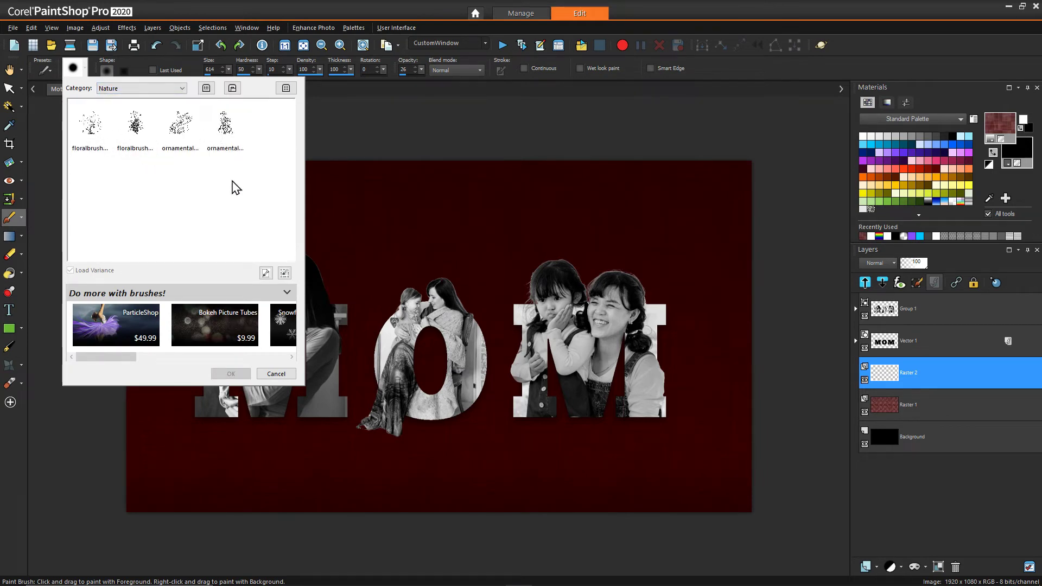
click(227, 142)
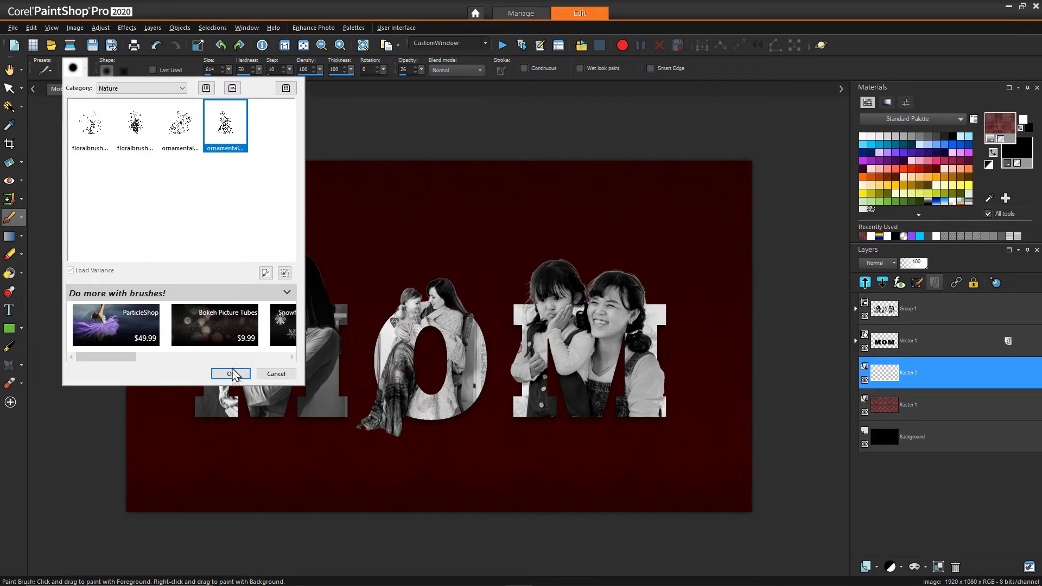
click(231, 373)
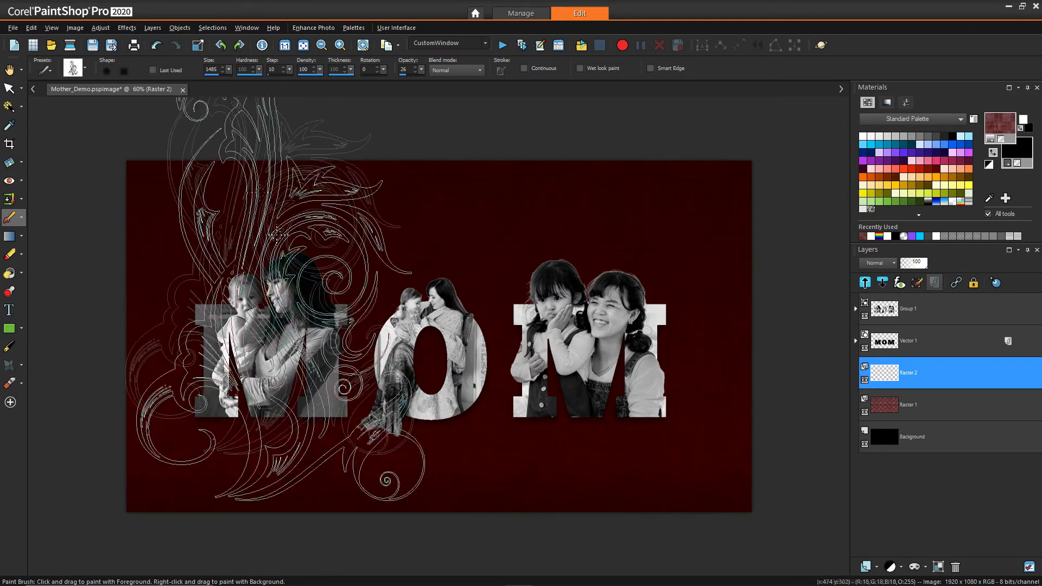
click(87, 71)
click(184, 129)
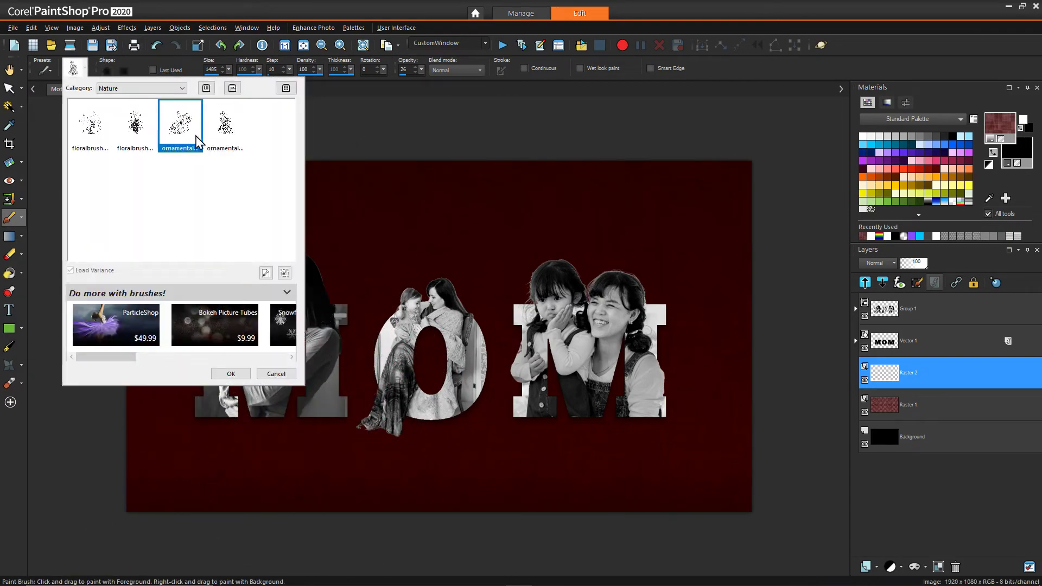
click(230, 374)
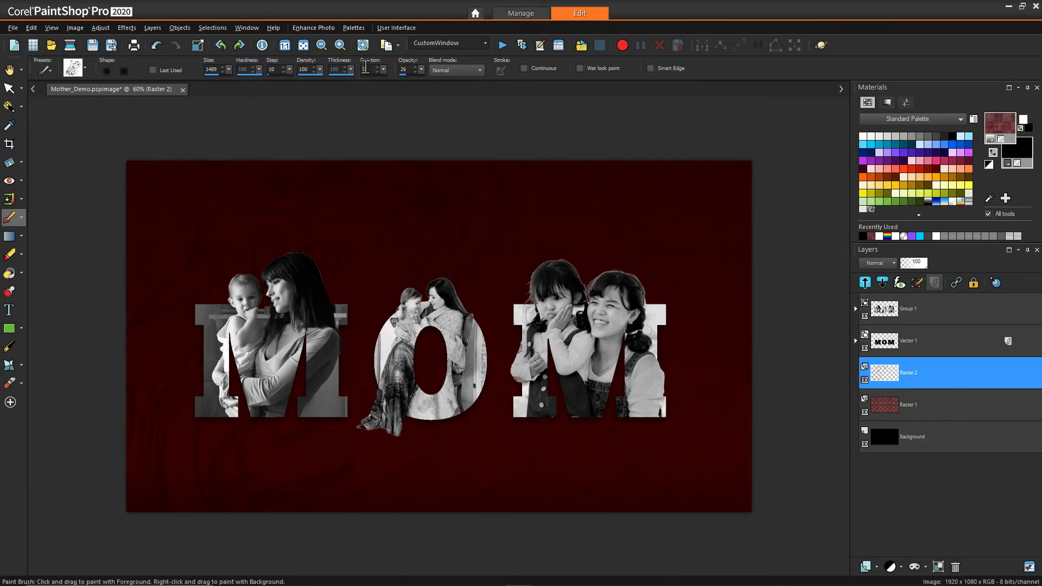
Set the ornamental brush rotation to 180 degrees
text(180)
key(Return)
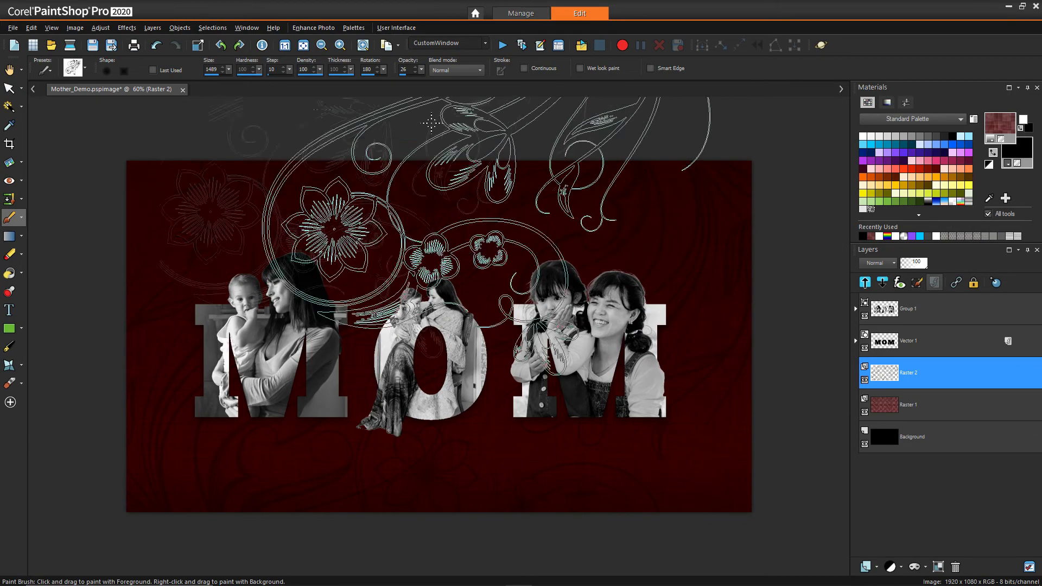
click(85, 69)
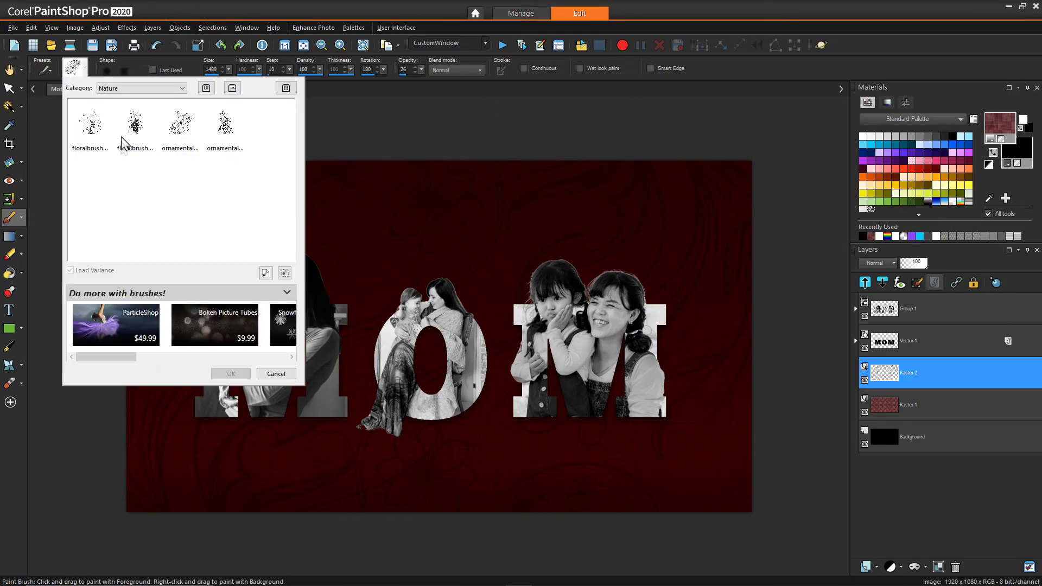
Load the Nature floral brush tip at size 691 with rotation 180
click(91, 133)
click(225, 373)
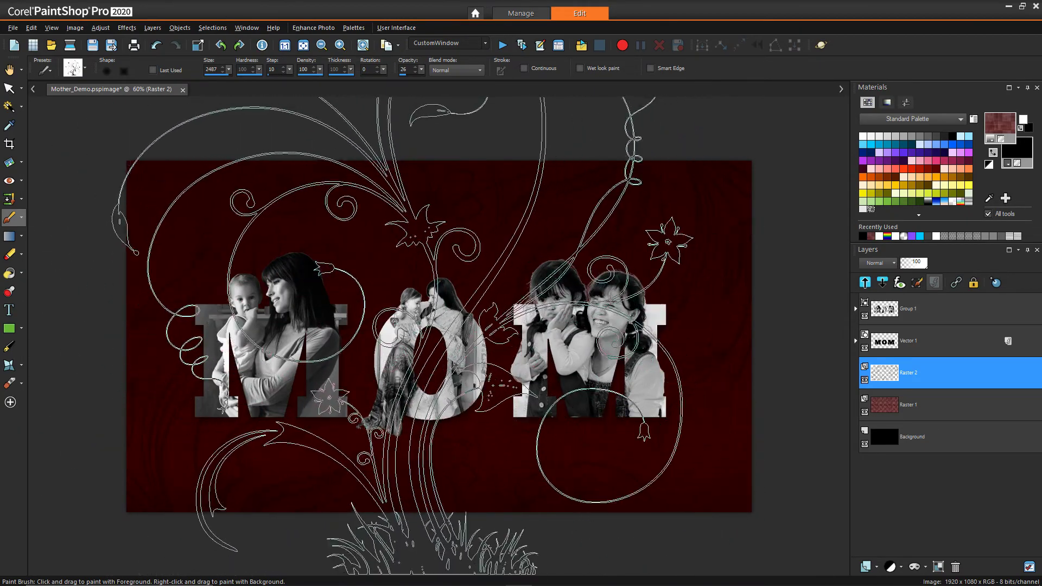
mouse_move(401, 337)
mouse_down()
mouse_move(635, 370)
mouse_move(630, 342)
mouse_move(718, 409)
mouse_up()
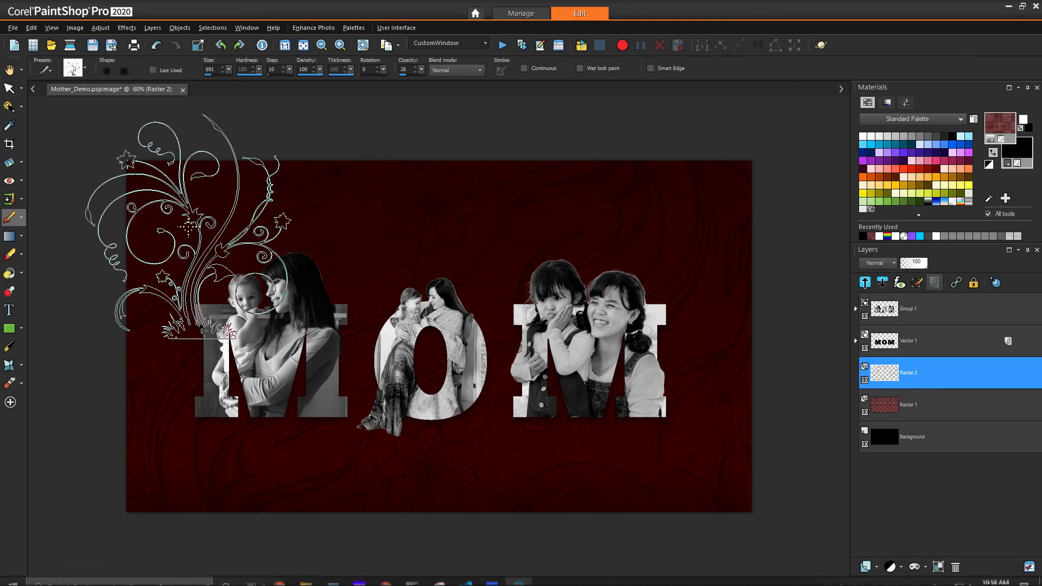
click(374, 69)
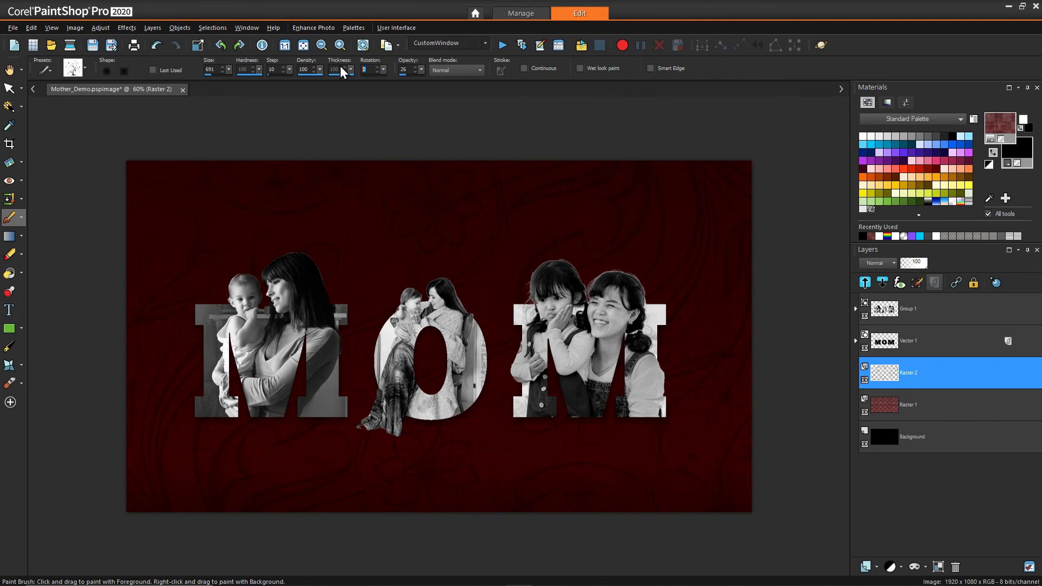
text(180)
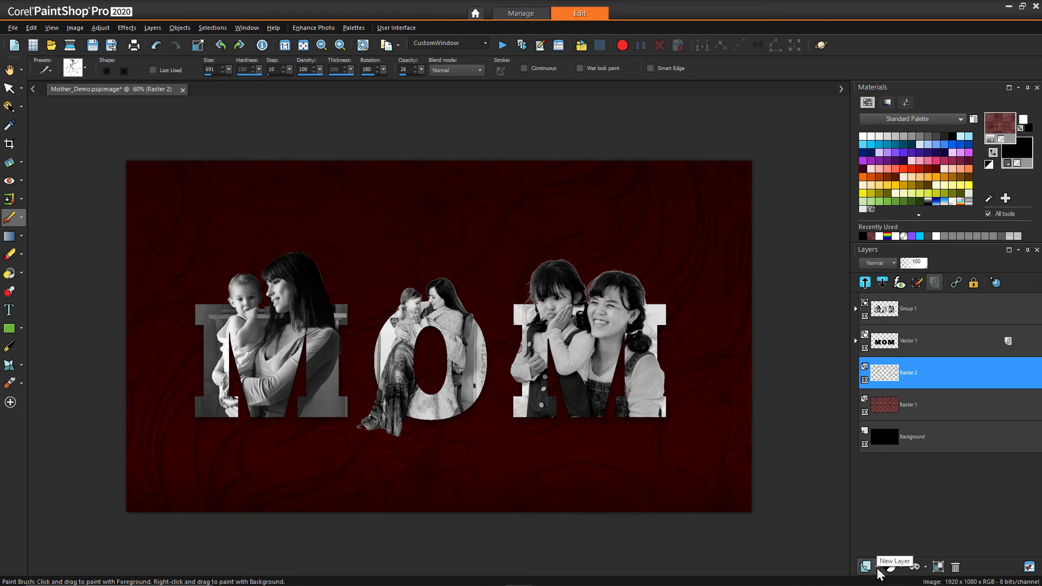
Add a Show All mask to Raster 2 and choose a plain round brush tip
click(925, 567)
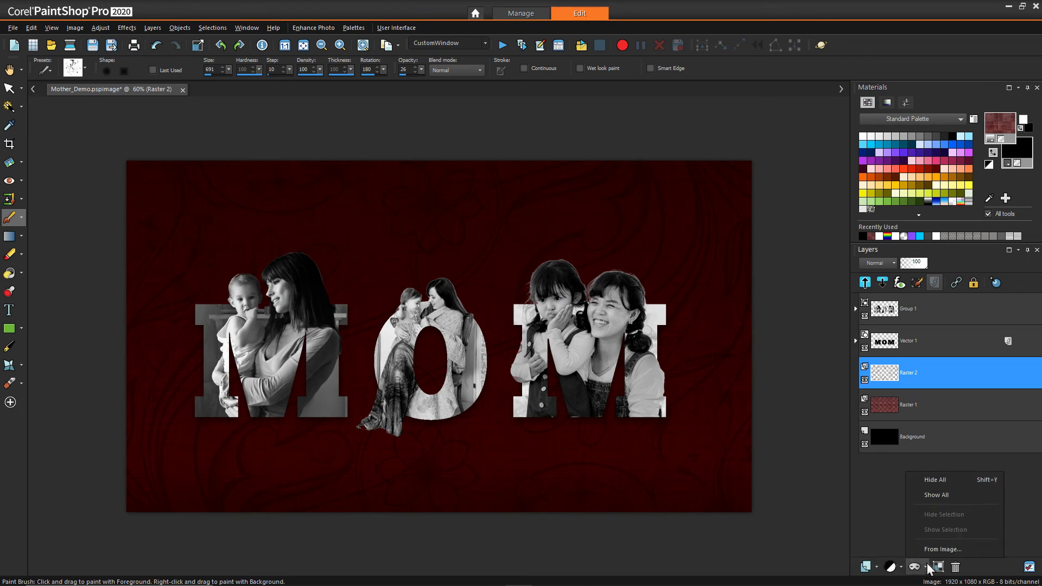
click(938, 498)
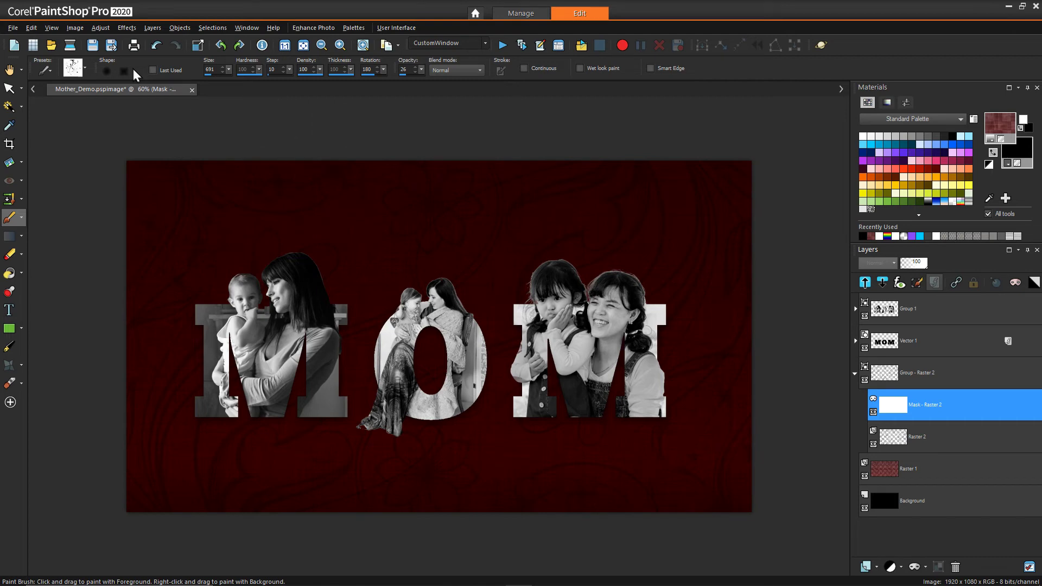
click(85, 69)
click(142, 88)
click(117, 103)
click(89, 125)
click(230, 373)
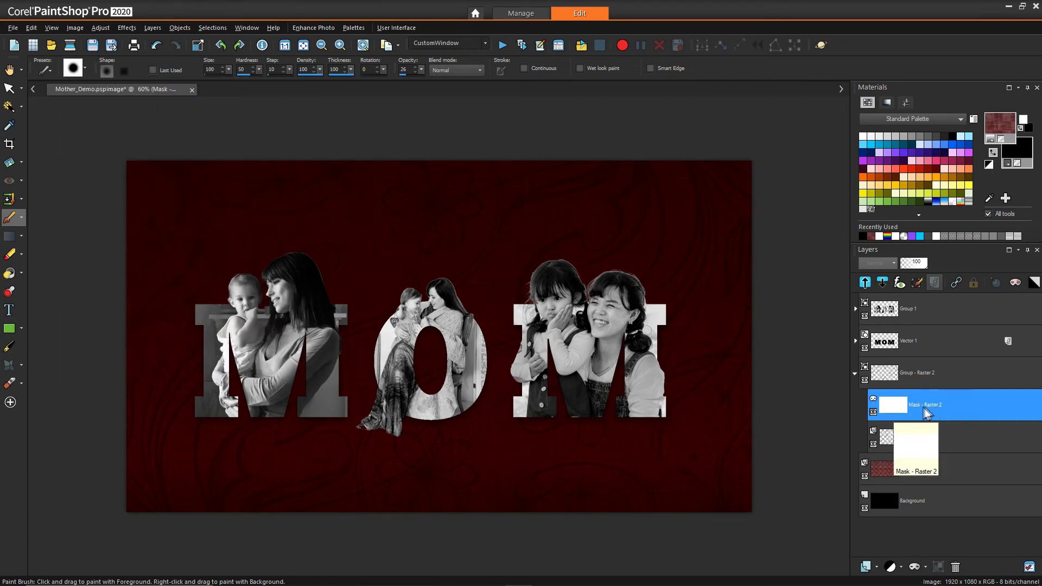
Set the brush to size 617, hardness 0 and opacity 68, dabbing a first soft spot
drag(255, 239, 363, 387)
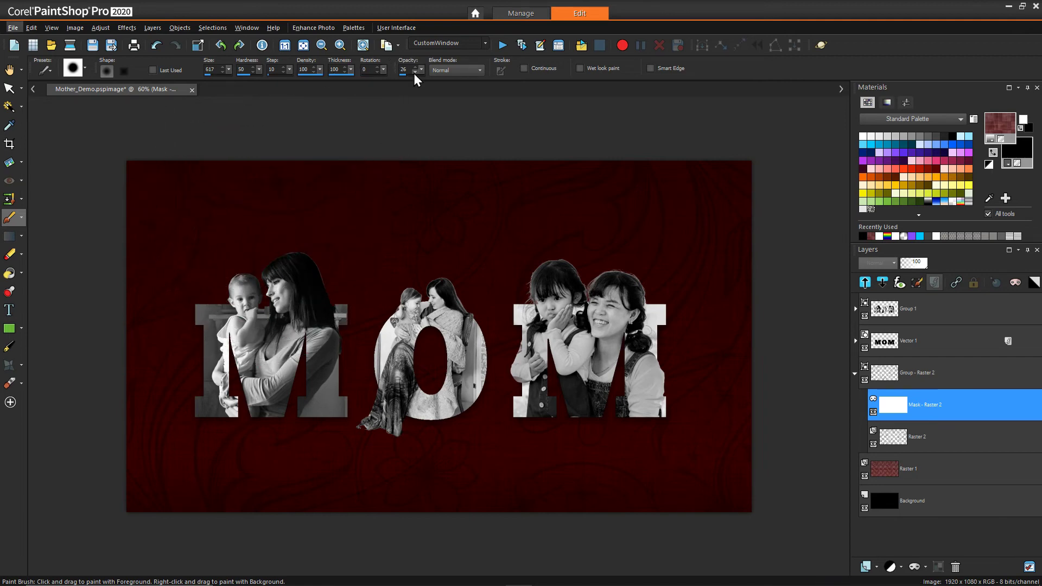
click(245, 70)
text(0)
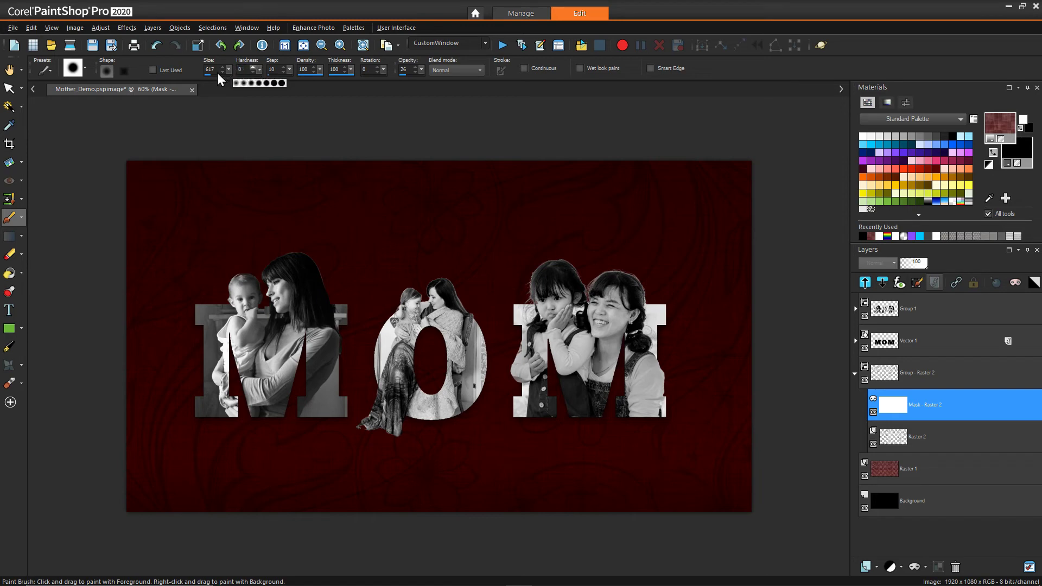
click(283, 339)
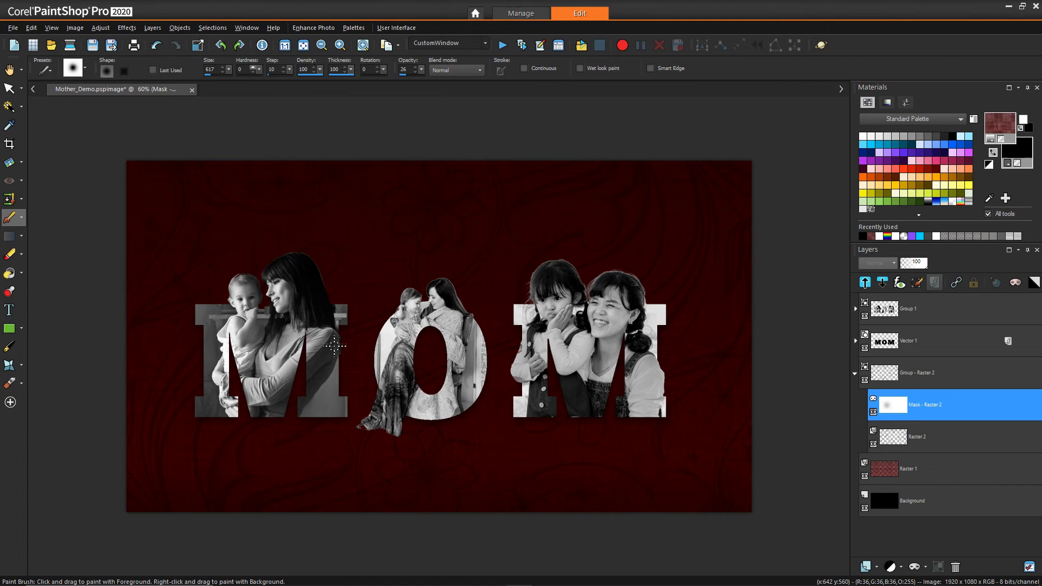
click(421, 70)
drag(421, 76, 435, 77)
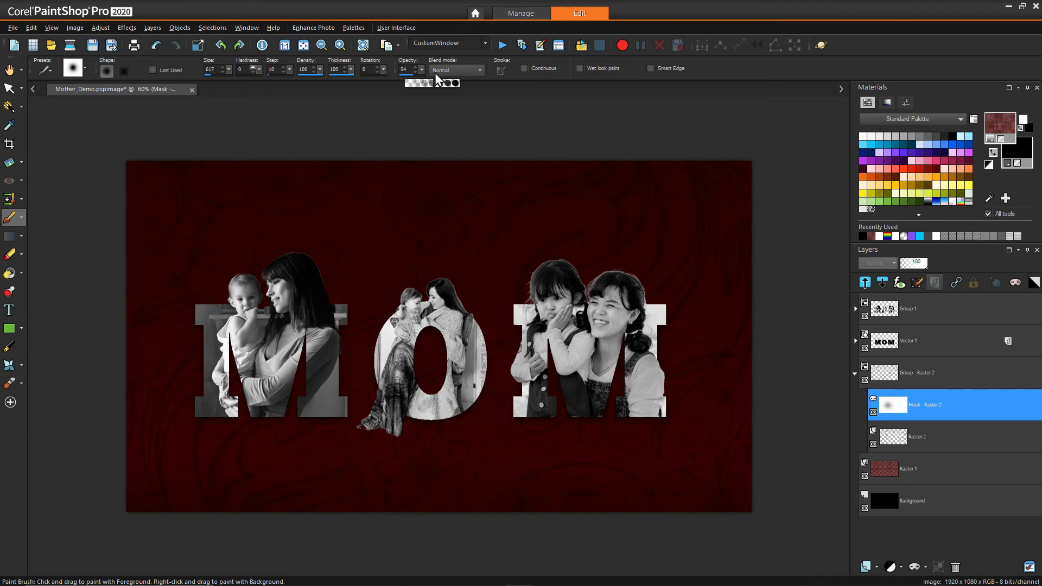
Softly paint the mask out across the MOM letters, then select Raster 1
mouse_move(500, 278)
mouse_down()
mouse_move(434, 337)
mouse_move(267, 361)
mouse_move(249, 396)
mouse_move(268, 426)
mouse_move(371, 387)
mouse_up()
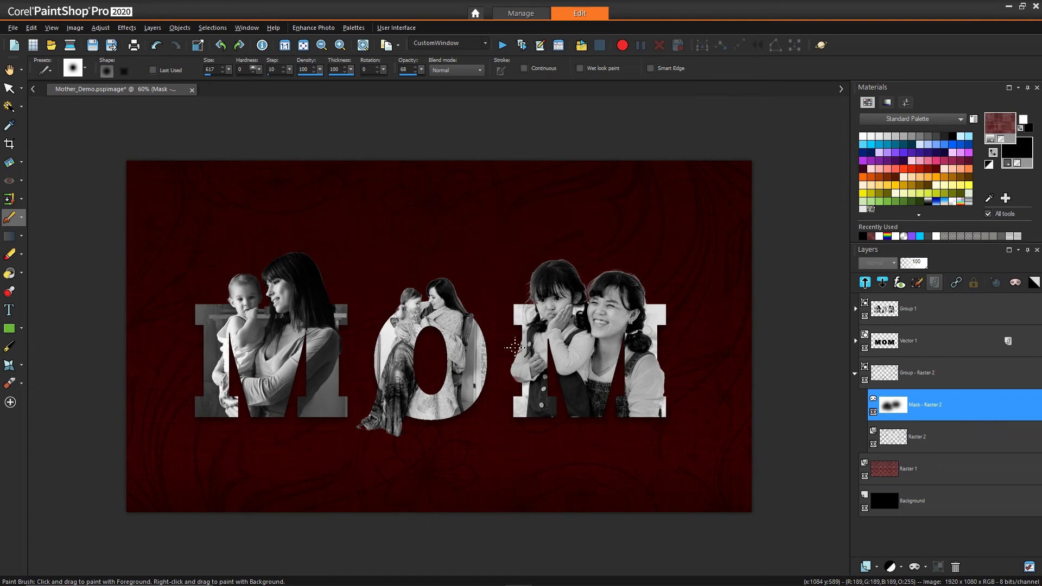
mouse_move(601, 313)
mouse_down()
mouse_move(589, 272)
mouse_move(434, 384)
mouse_move(244, 361)
mouse_move(535, 419)
mouse_up()
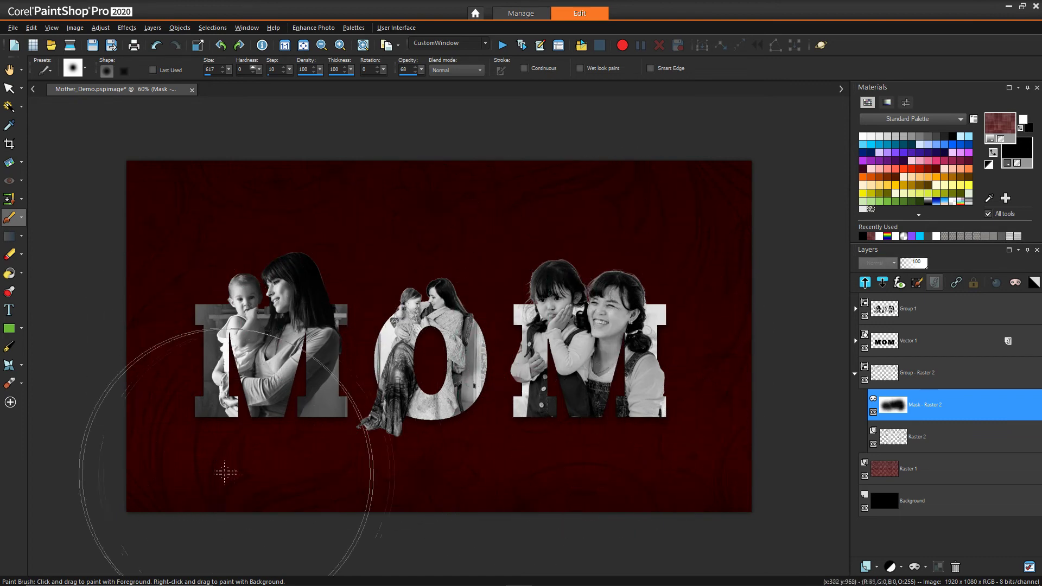
click(855, 373)
click(933, 416)
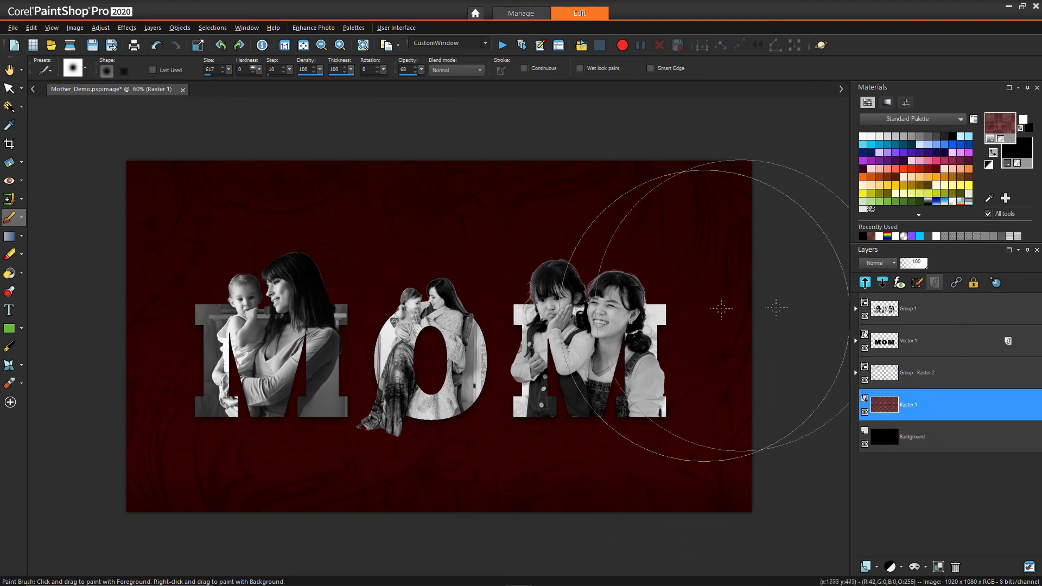
Add a new vector layer above Raster 1 and switch to the Preset Shape tool
click(875, 566)
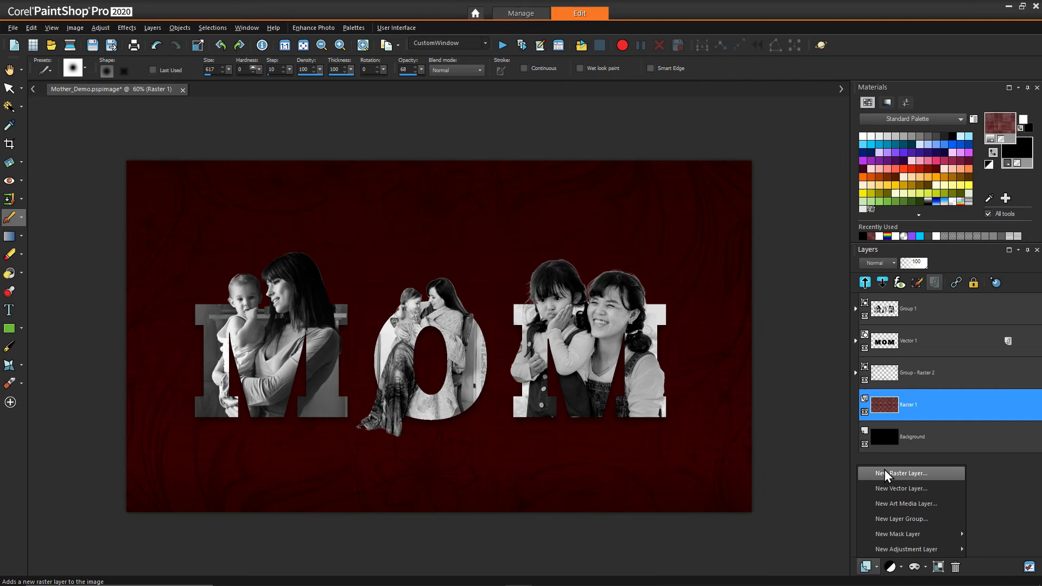
click(890, 489)
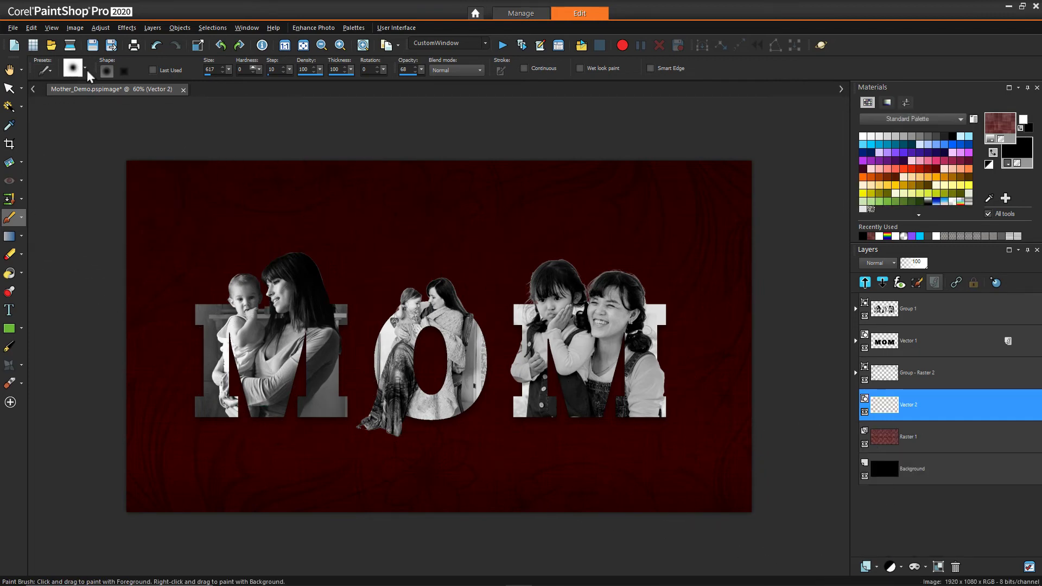
click(22, 332)
click(60, 329)
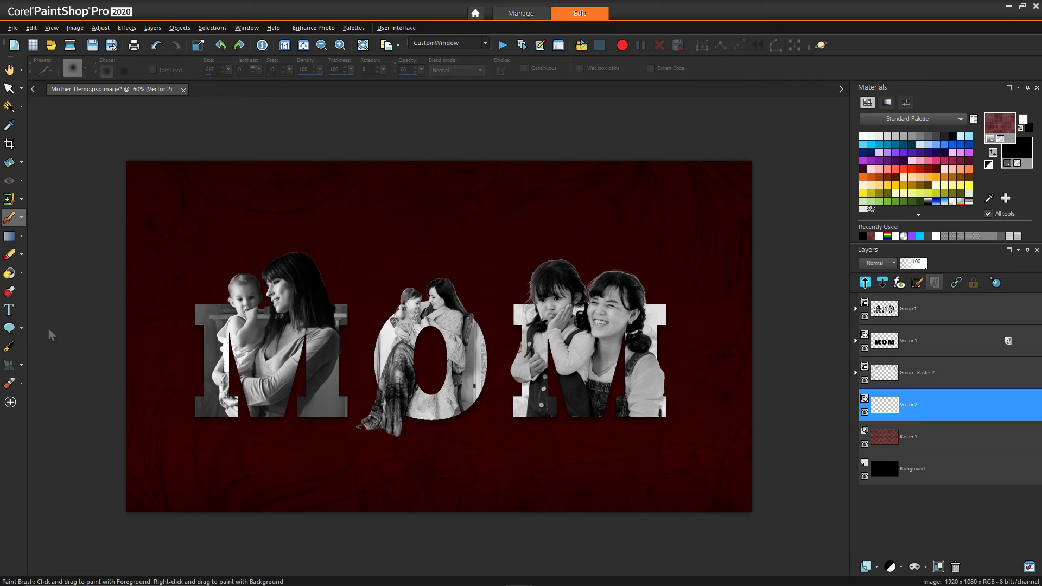
Show the All shape category and pick the Heart preset shape
click(84, 70)
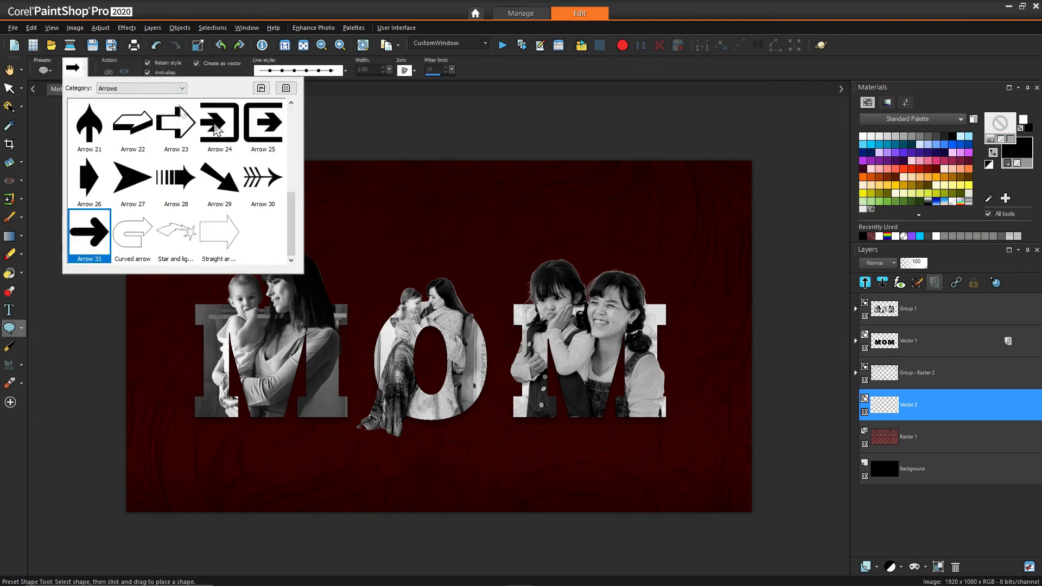
click(183, 91)
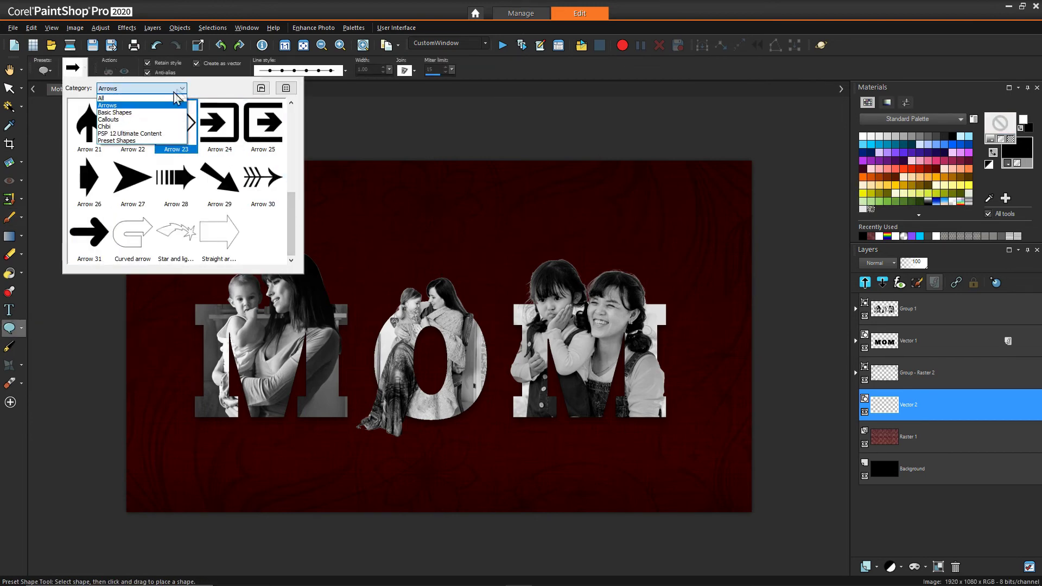
click(158, 98)
drag(293, 135, 291, 207)
click(178, 179)
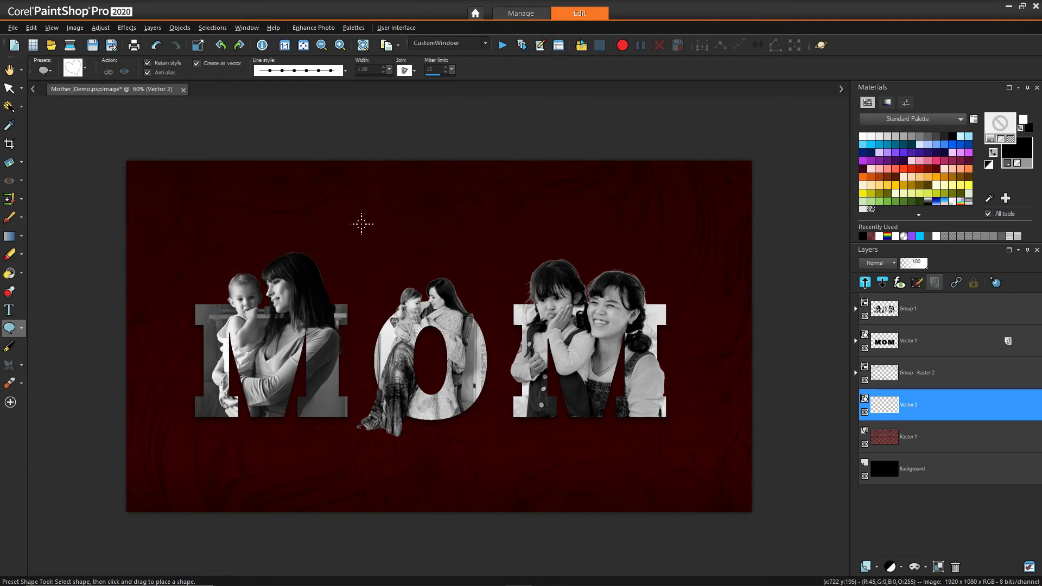
right_click(1021, 145)
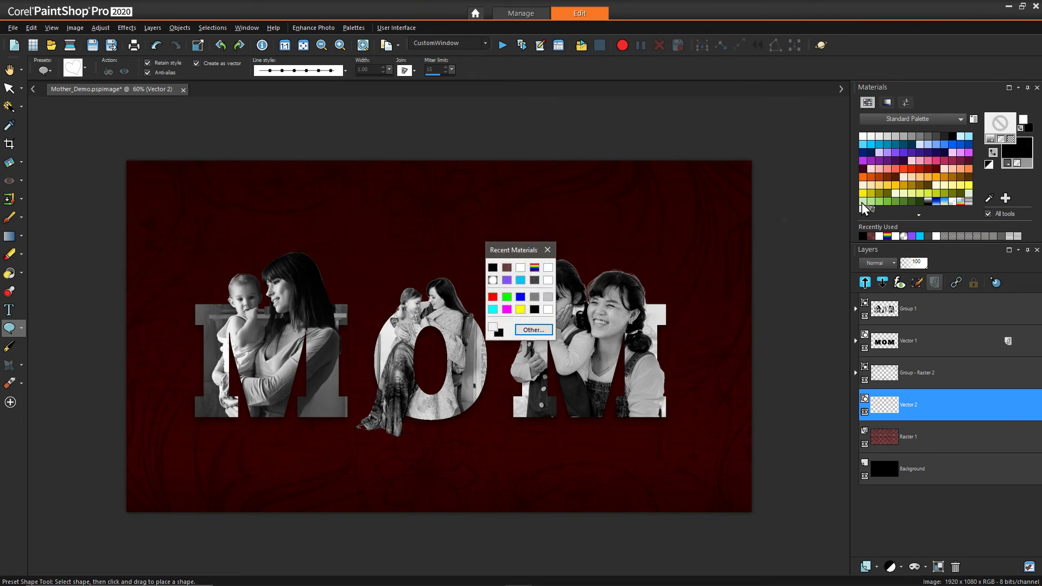
Set the foreground to white and draw hearts at lower right, top right, upper left, lower left and bottom
click(525, 268)
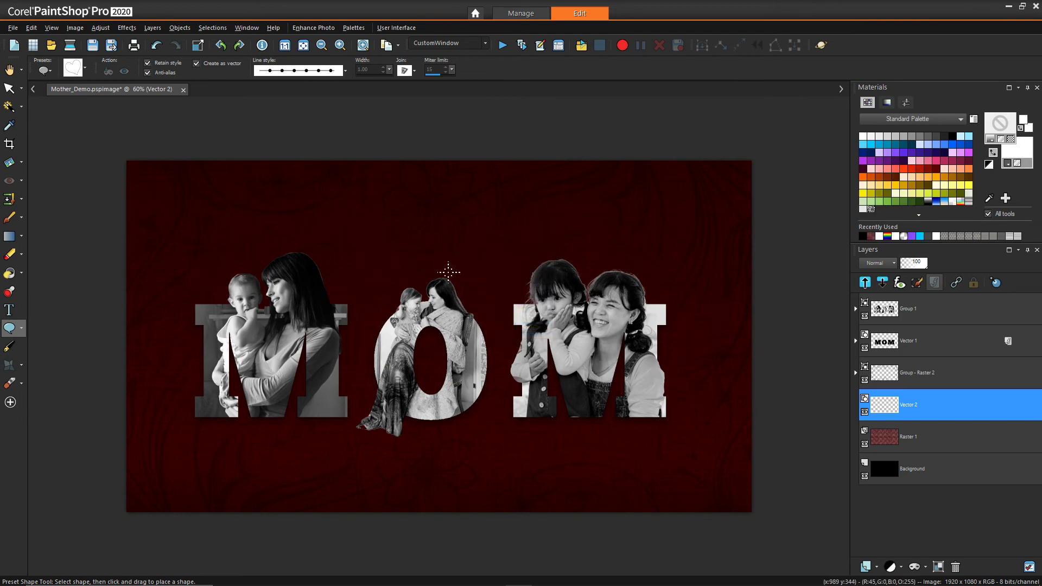
drag(449, 273, 727, 560)
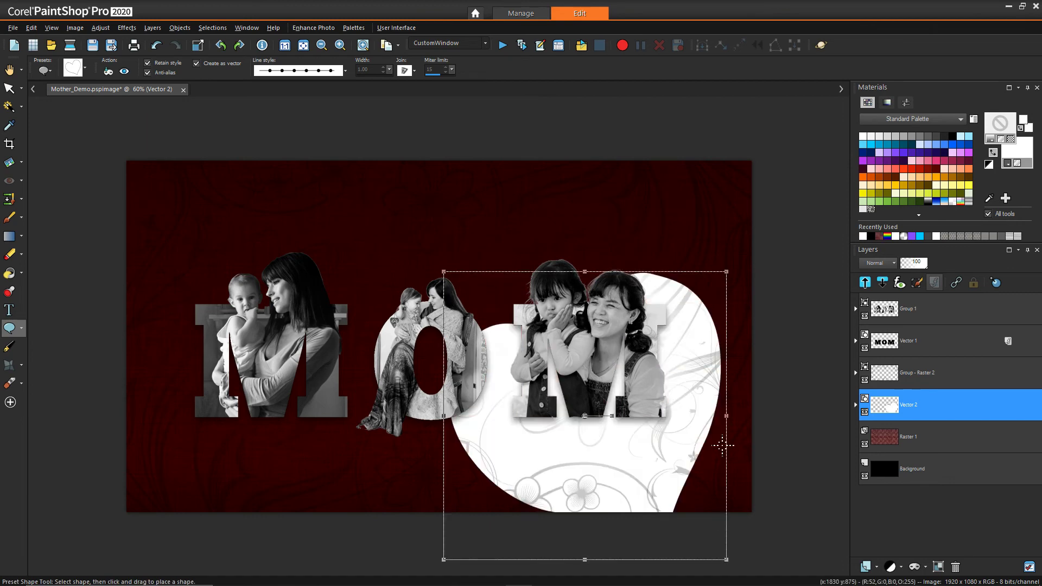
drag(707, 199, 718, 239)
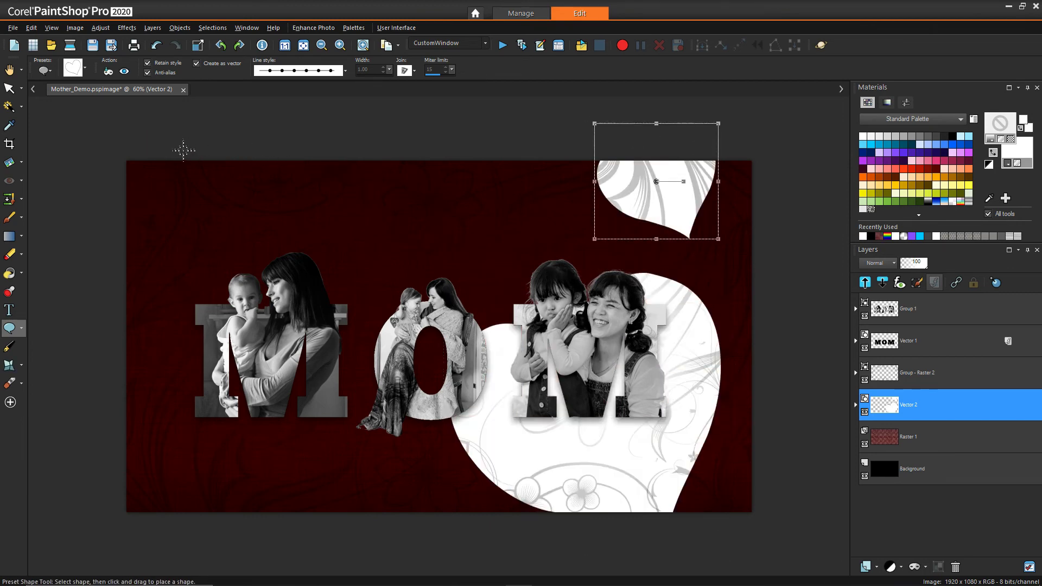
drag(183, 144, 323, 287)
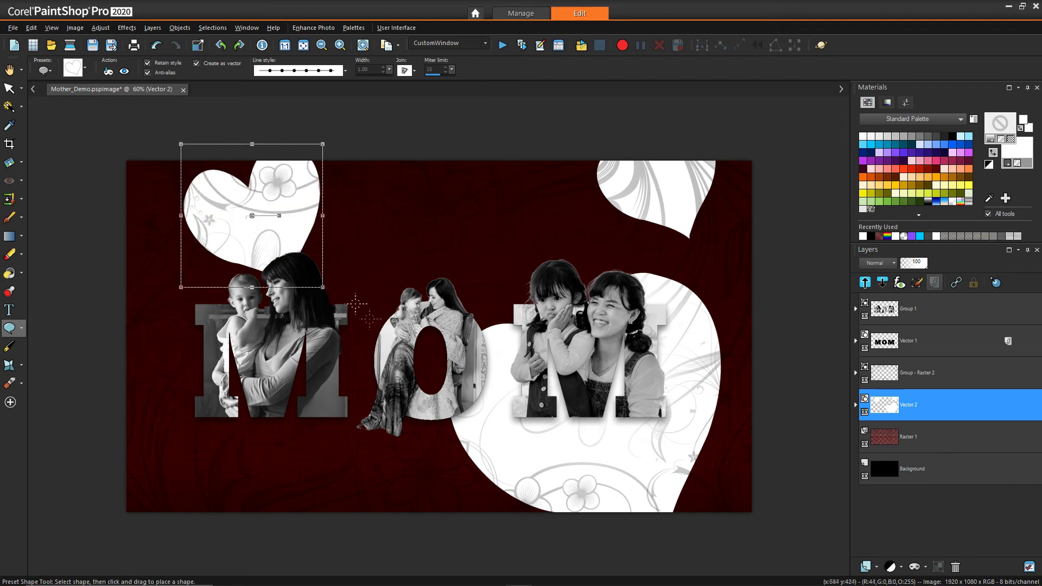
drag(102, 373, 194, 466)
drag(262, 438, 394, 562)
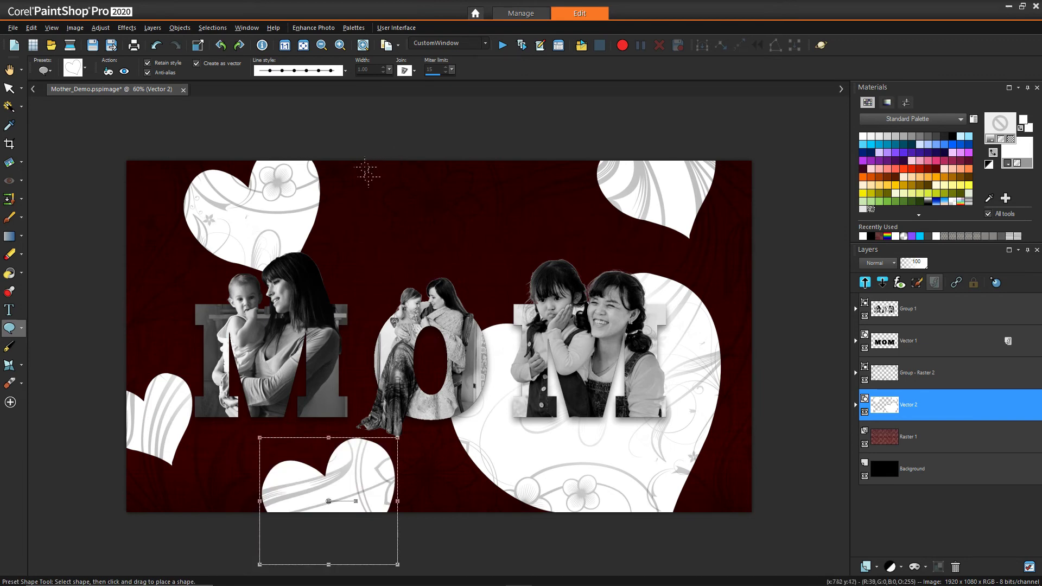
Add hearts above the O and at the left edge, then fade Vector 2 to 8% opacity
drag(377, 171, 515, 304)
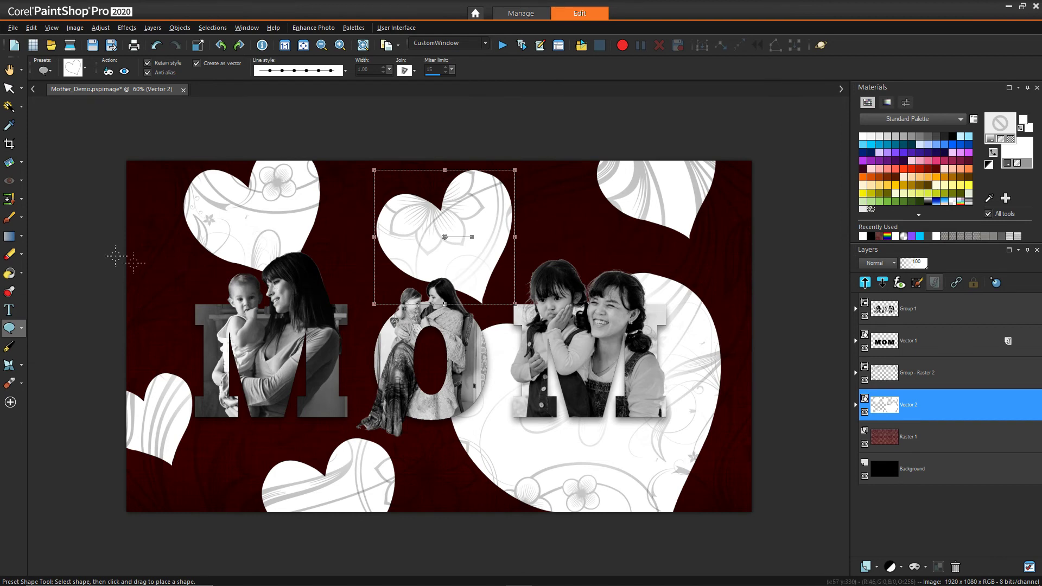
drag(93, 260, 156, 314)
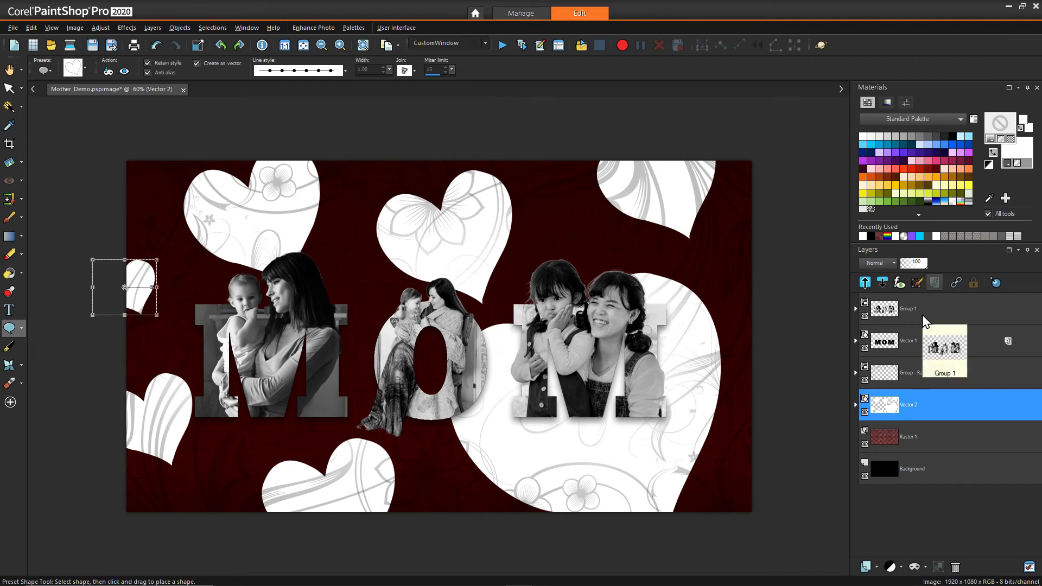
drag(919, 266, 902, 267)
key(a)
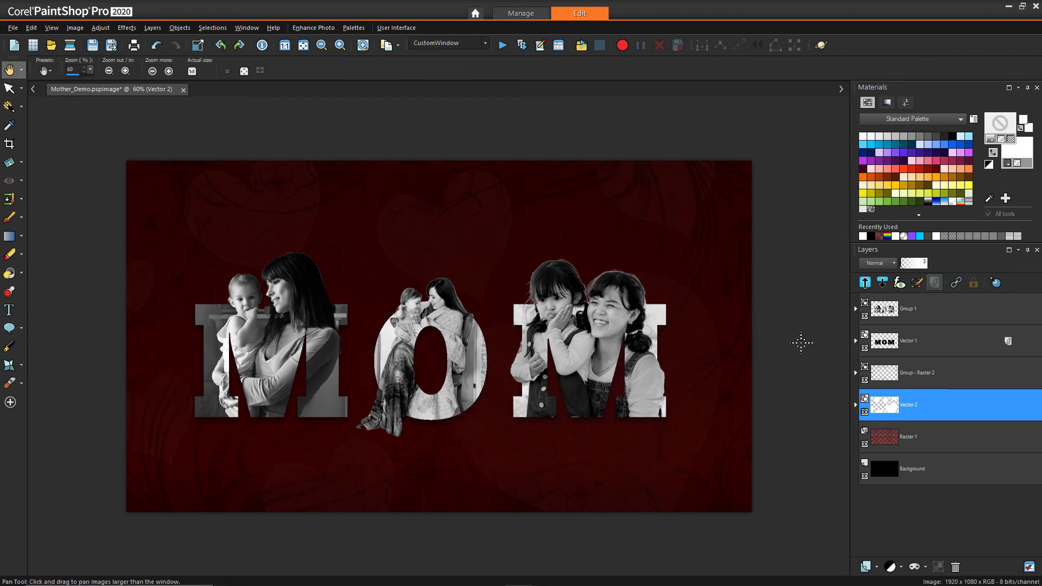